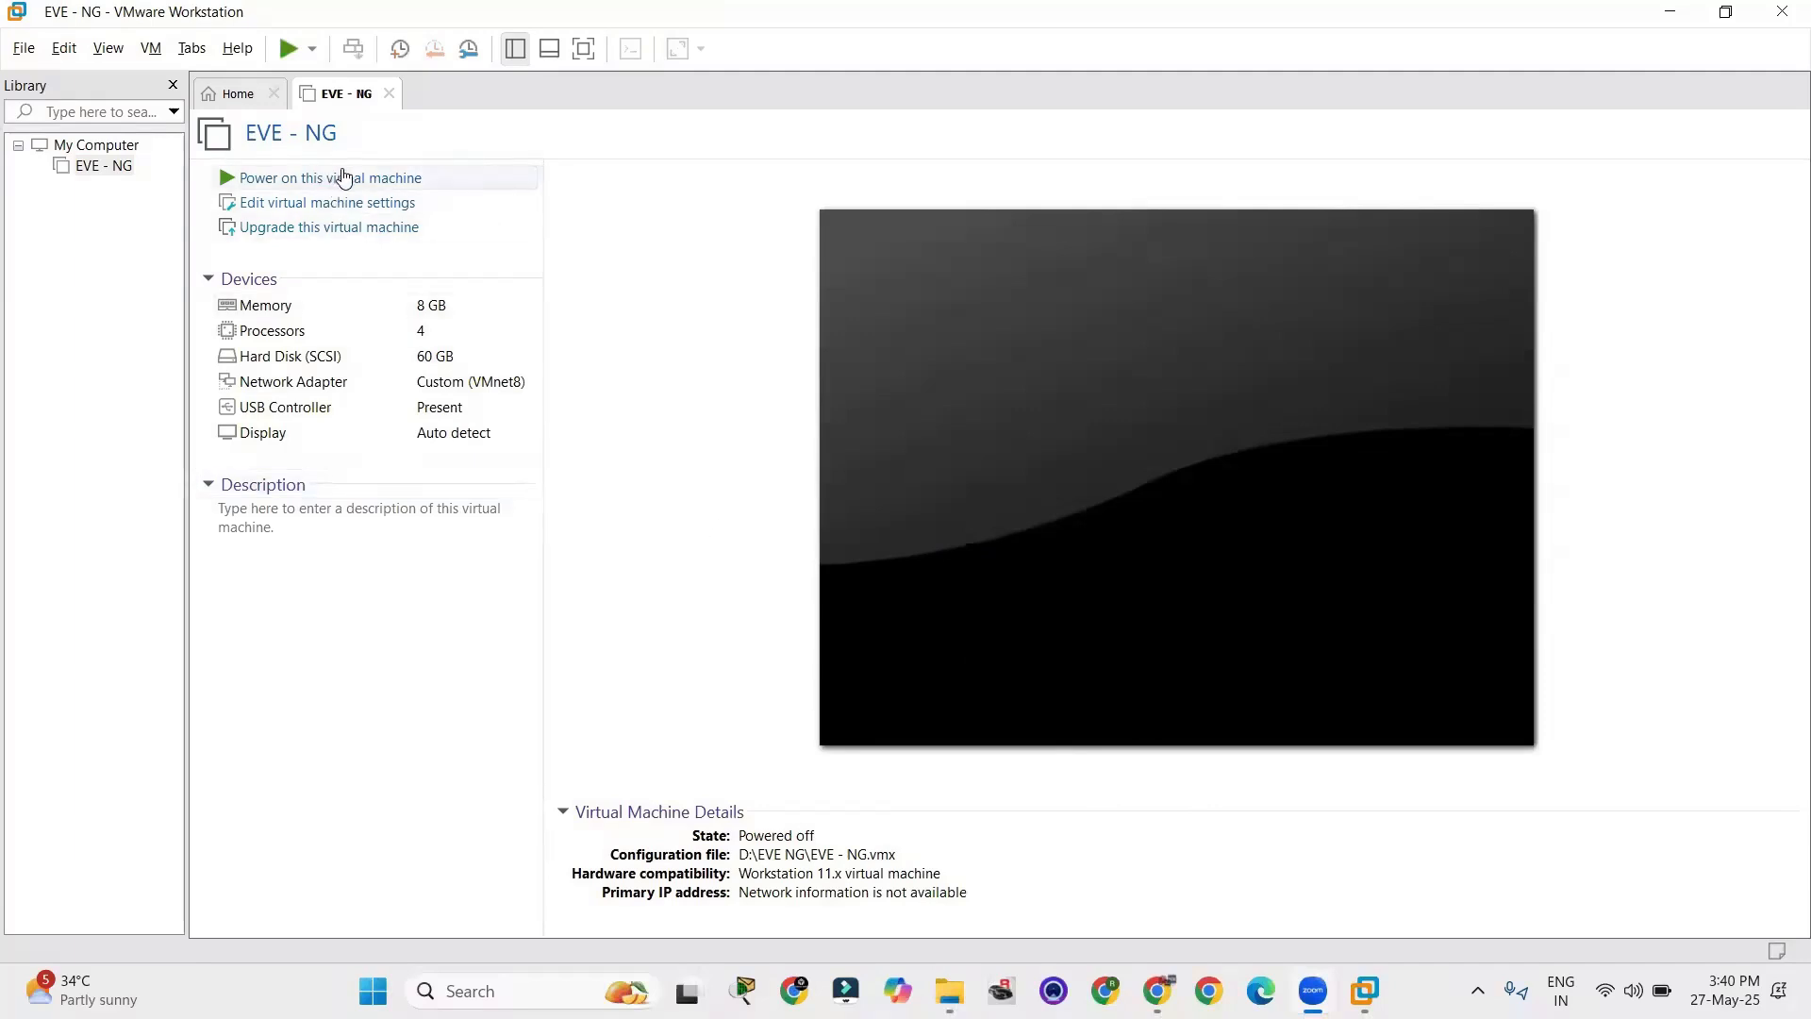
Switch to File Explorer, review the dynamips and iol folders in EVE NG ROUTER SWITCH, and return to the EVE - NG virtual machine.
key(alt+Tab)
key(alt+Tab)
key(alt+Tab)
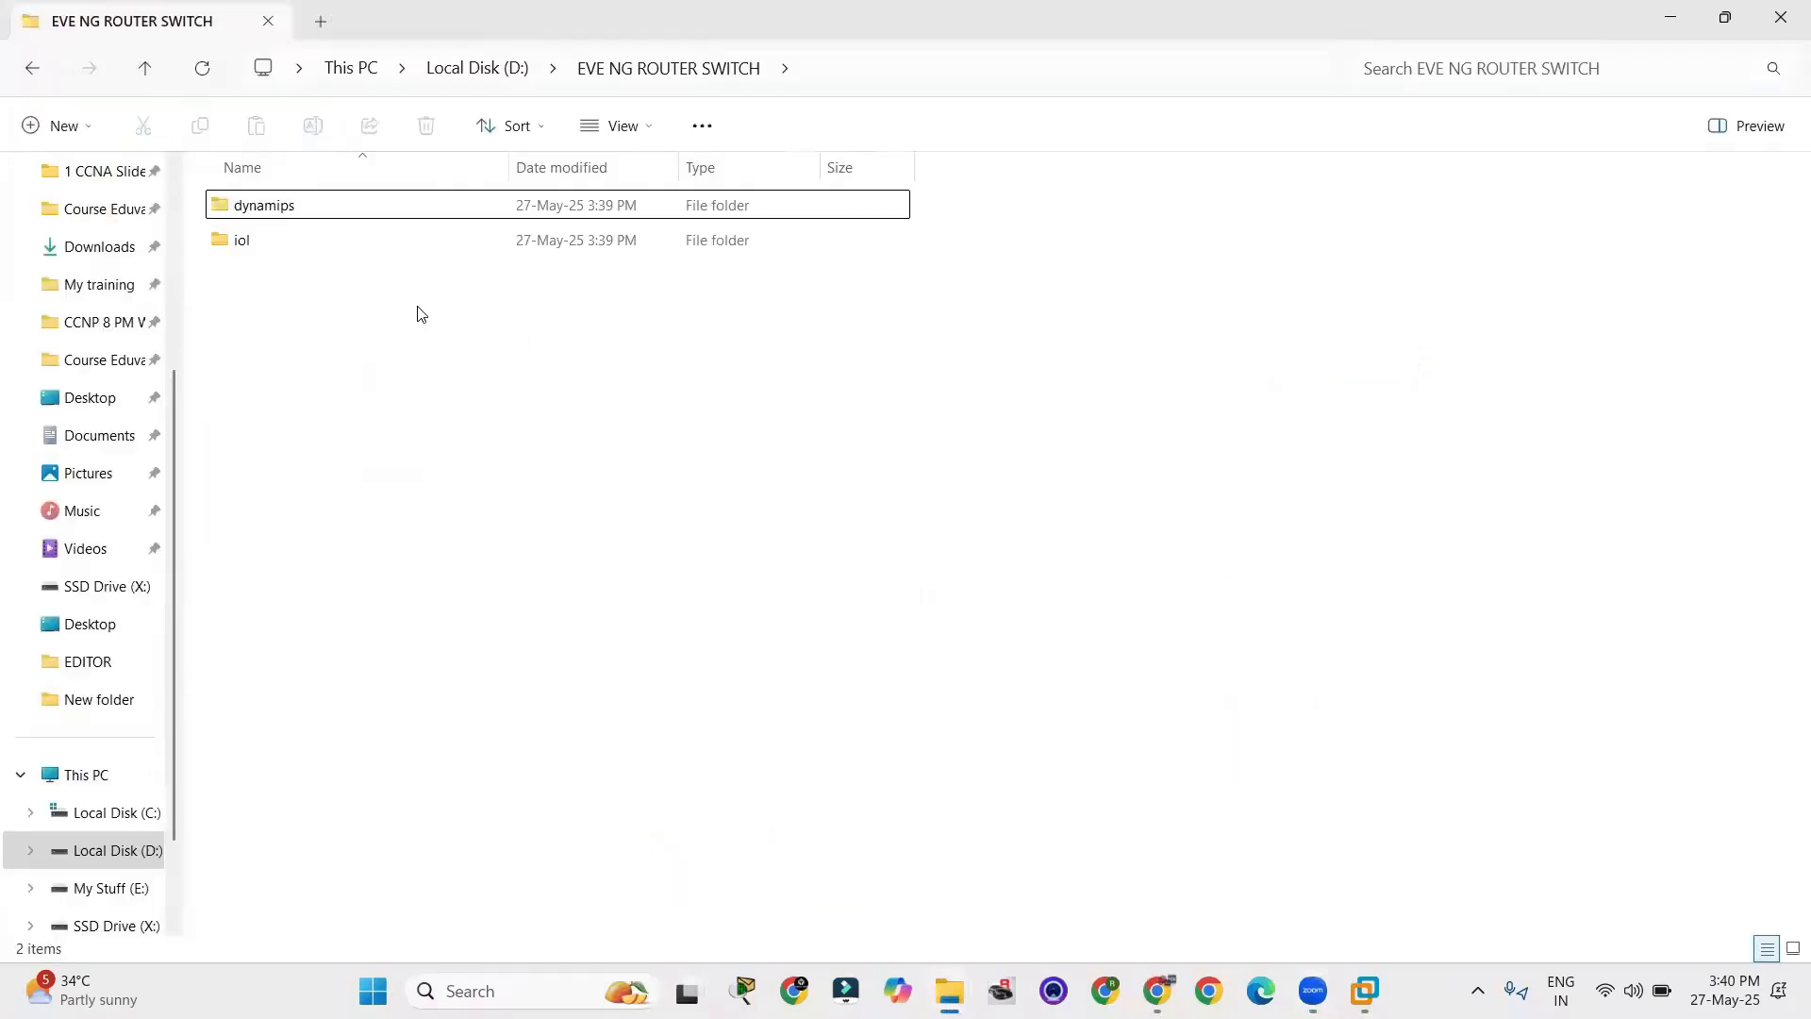
drag(418, 310, 312, 180)
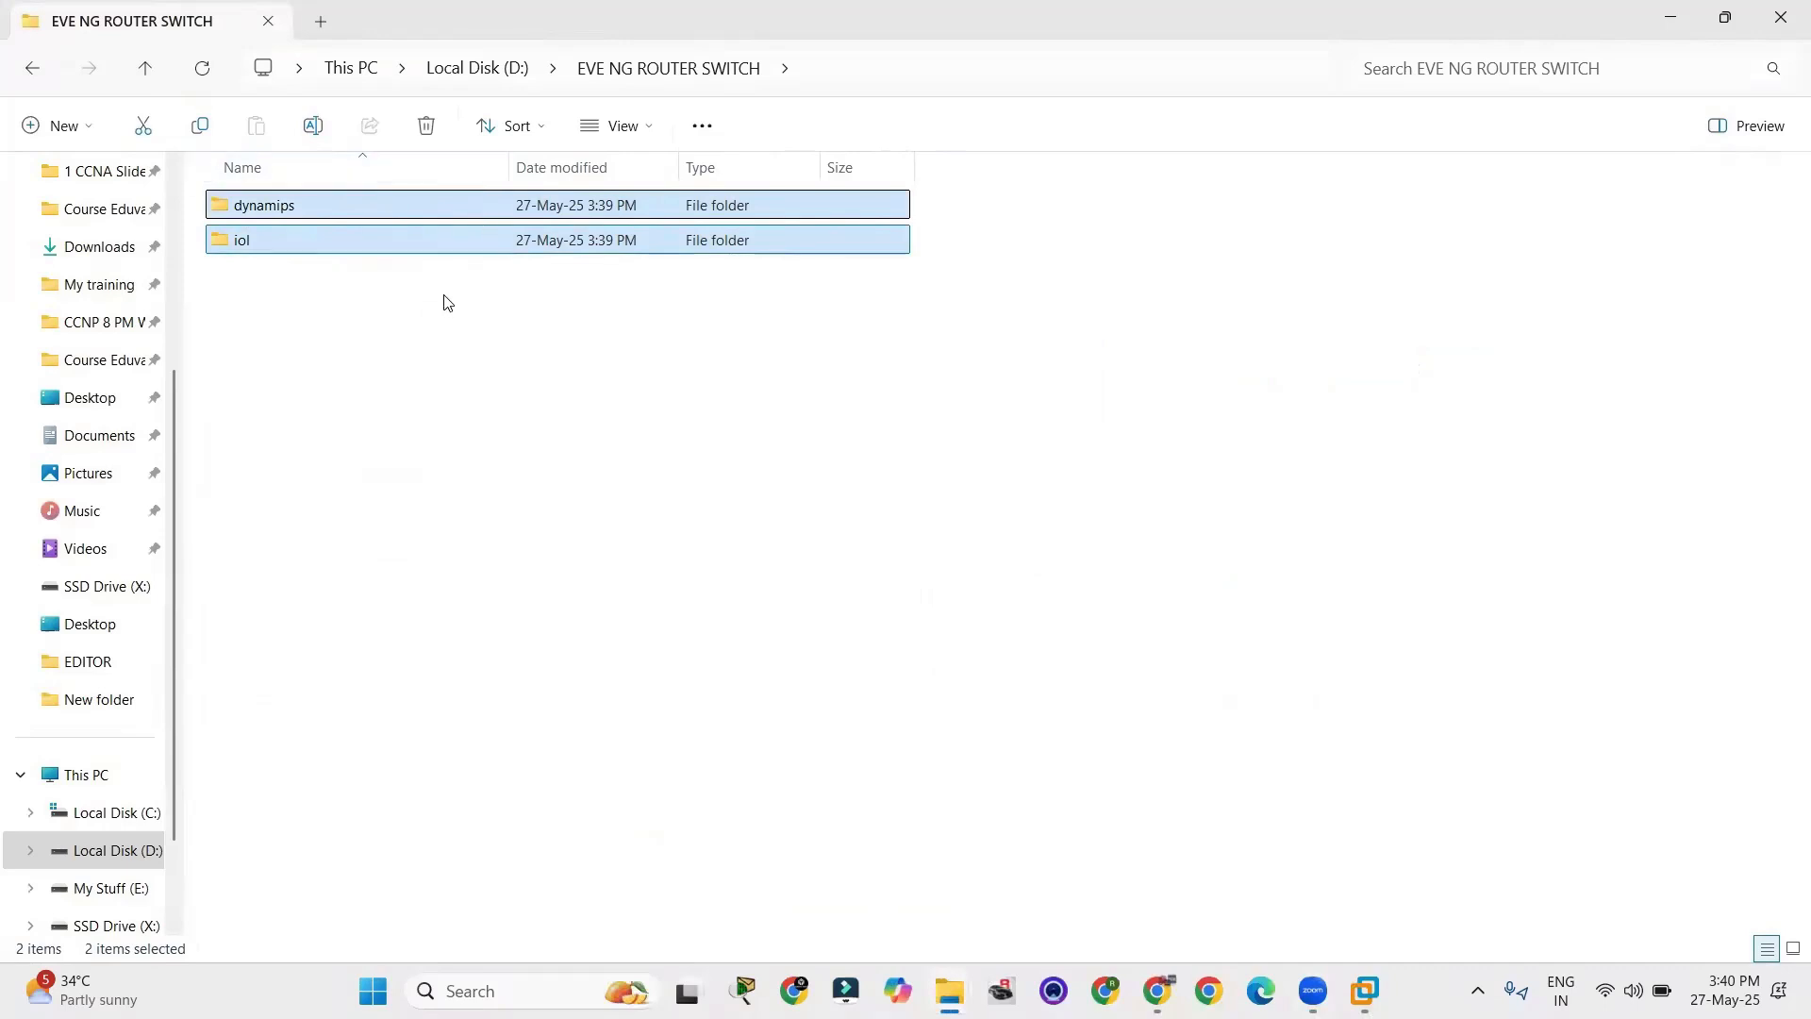
click(595, 505)
key(alt+Tab)
key(alt+Tab)
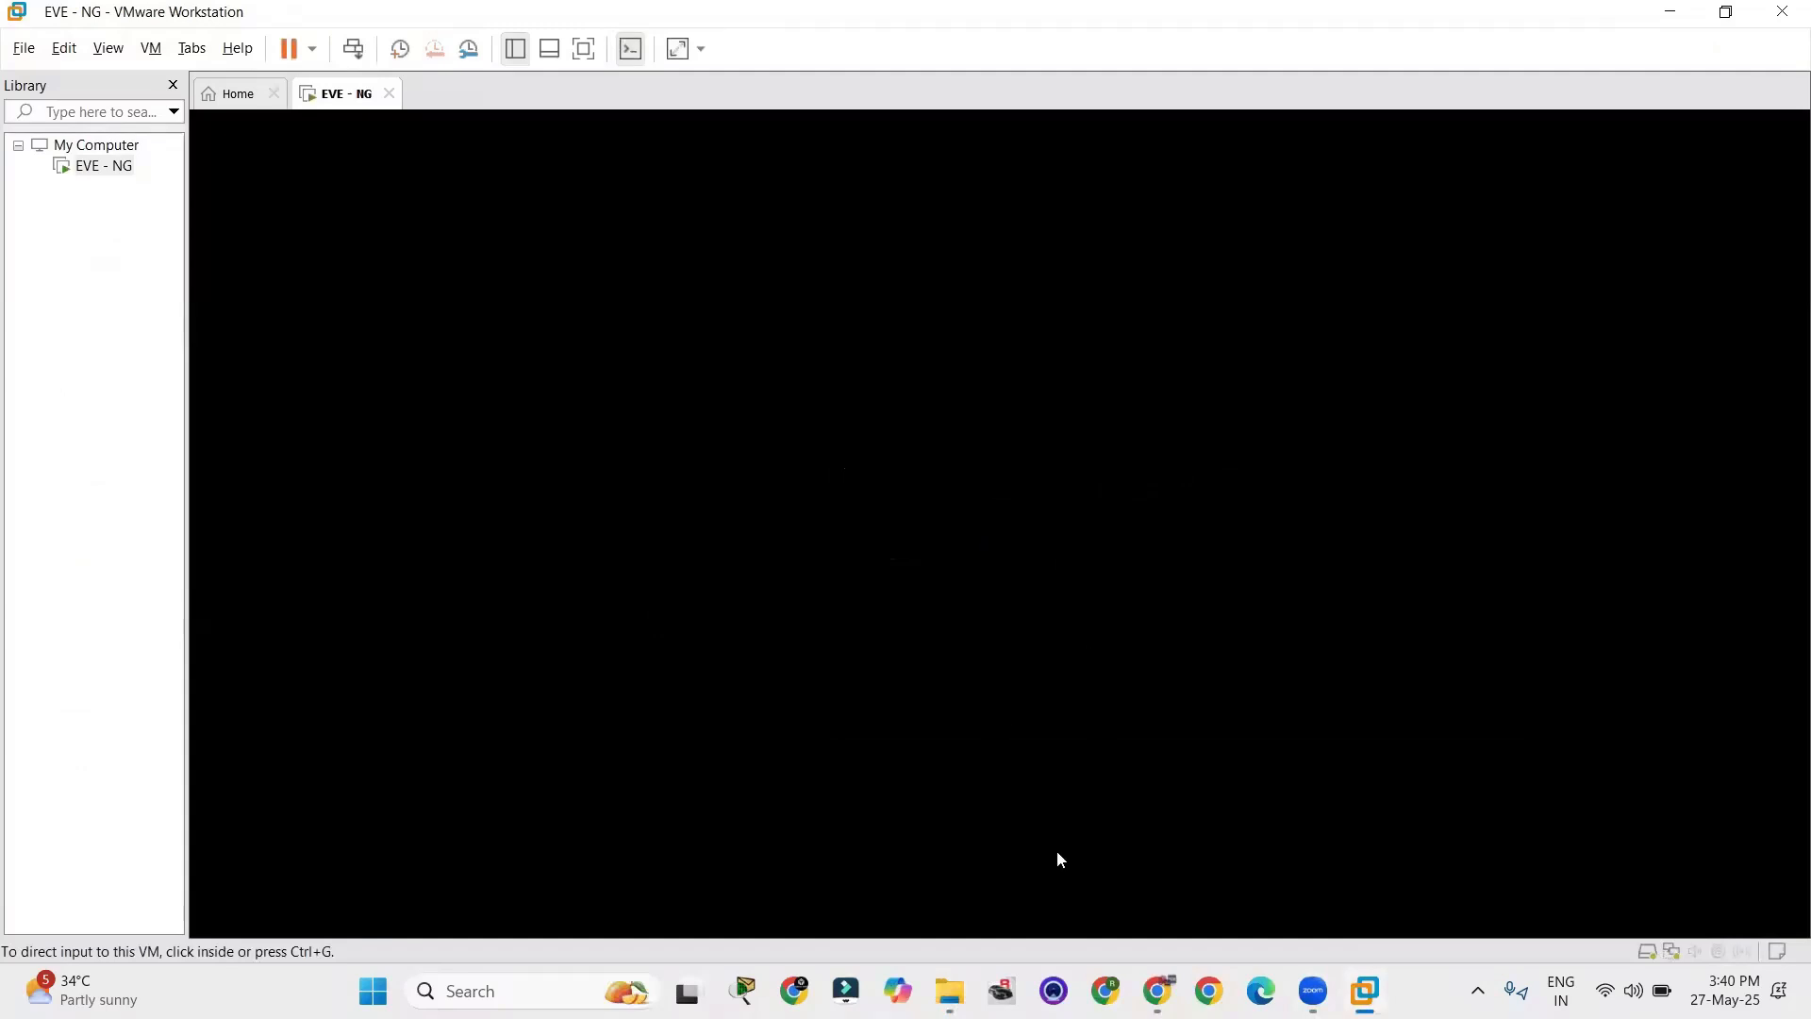
Log in to the EVE-NG console as root with the account password and release input back to the host.
click(918, 465)
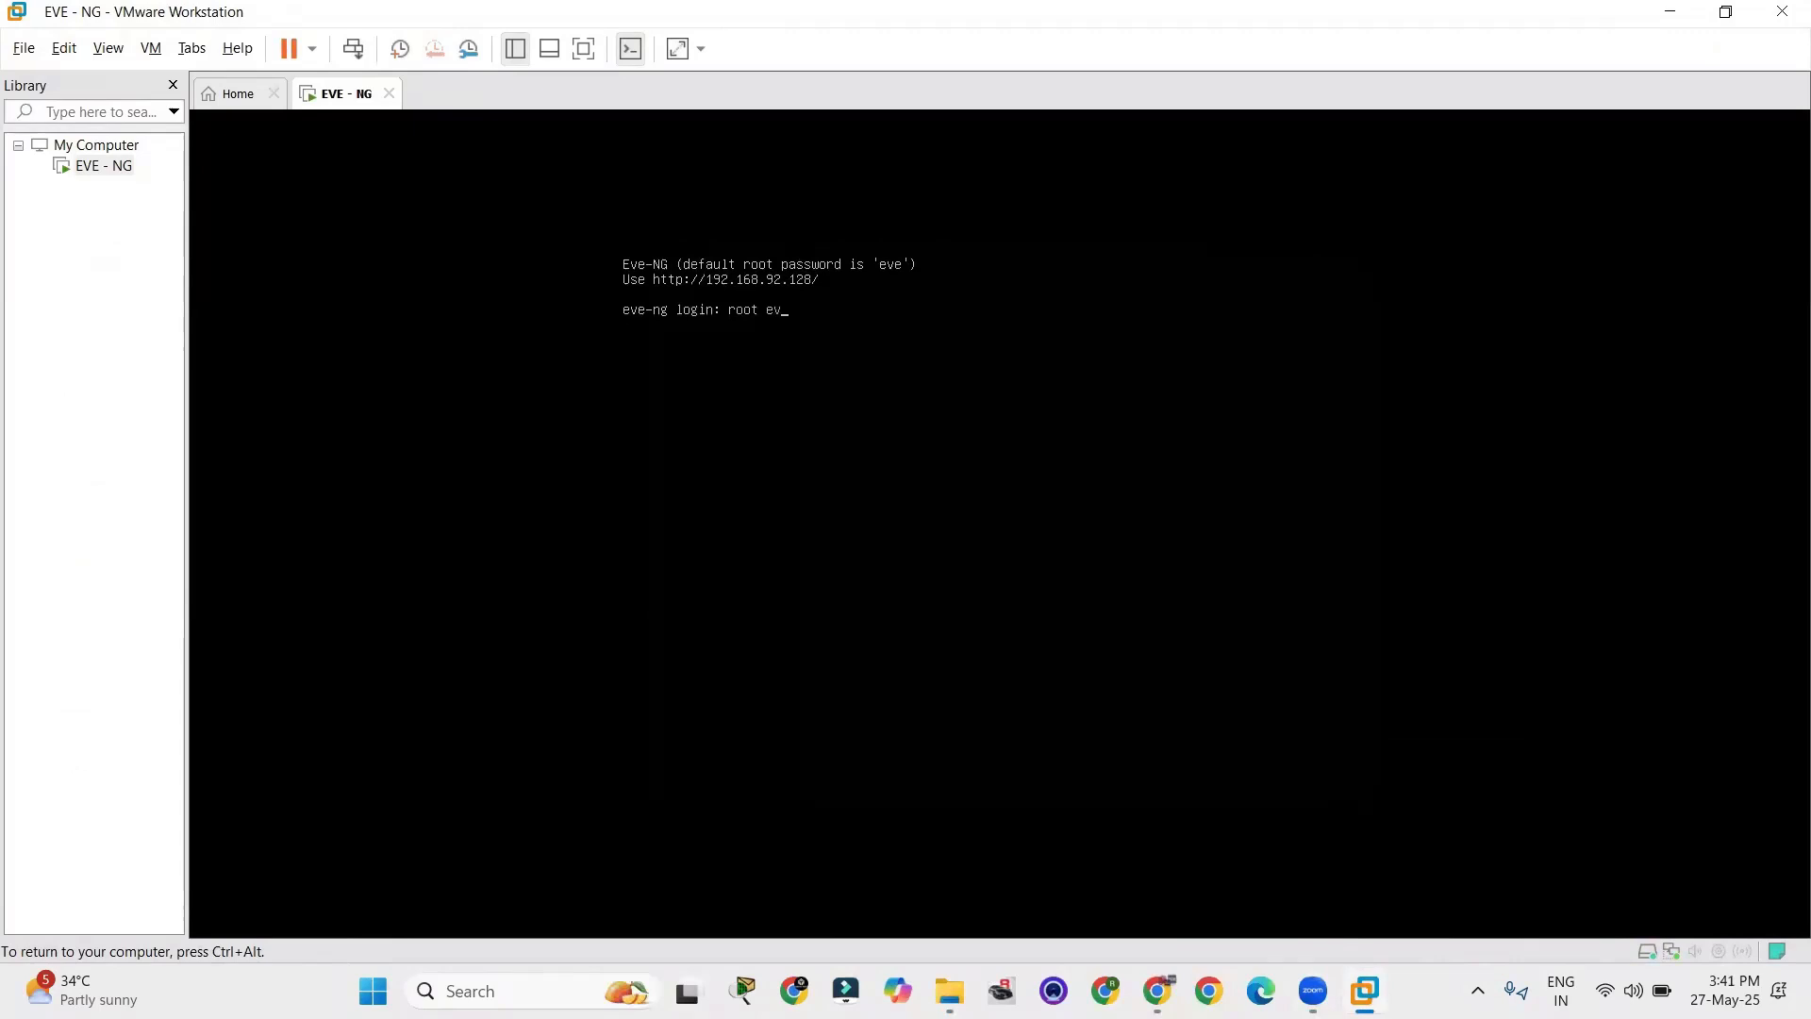
key(Return)
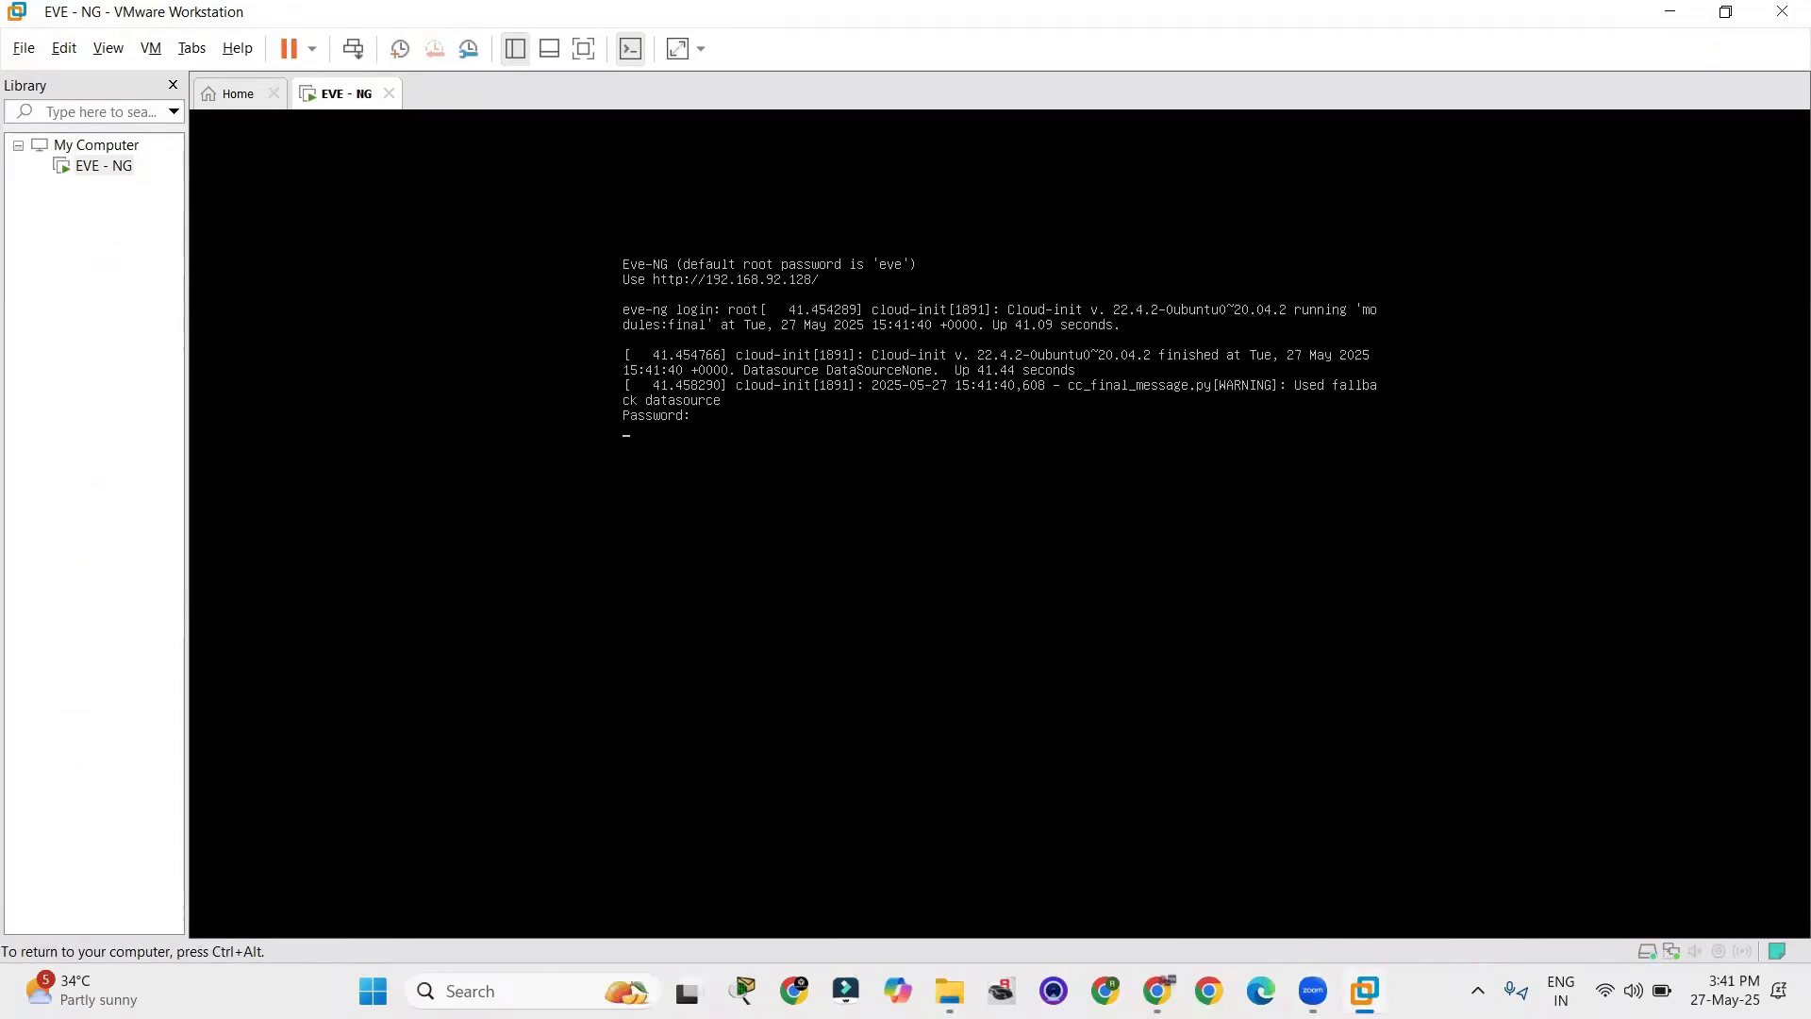
key(Return)
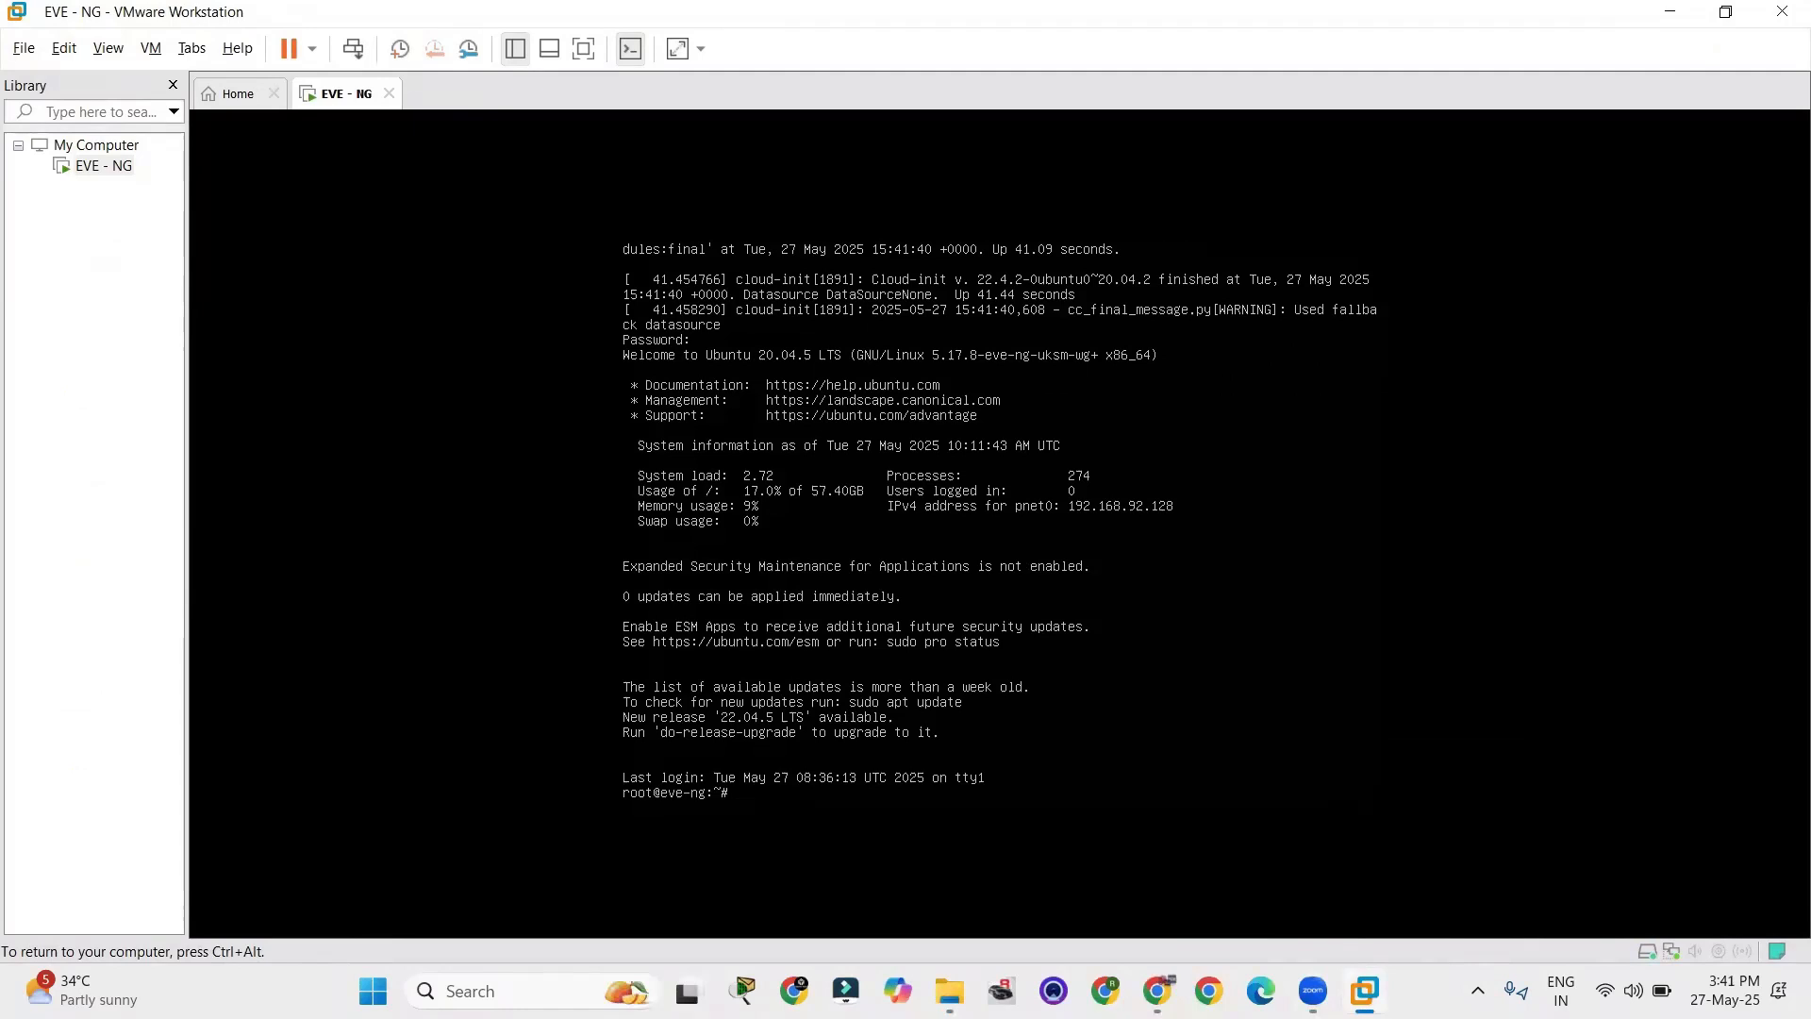
key(ctrl+alt)
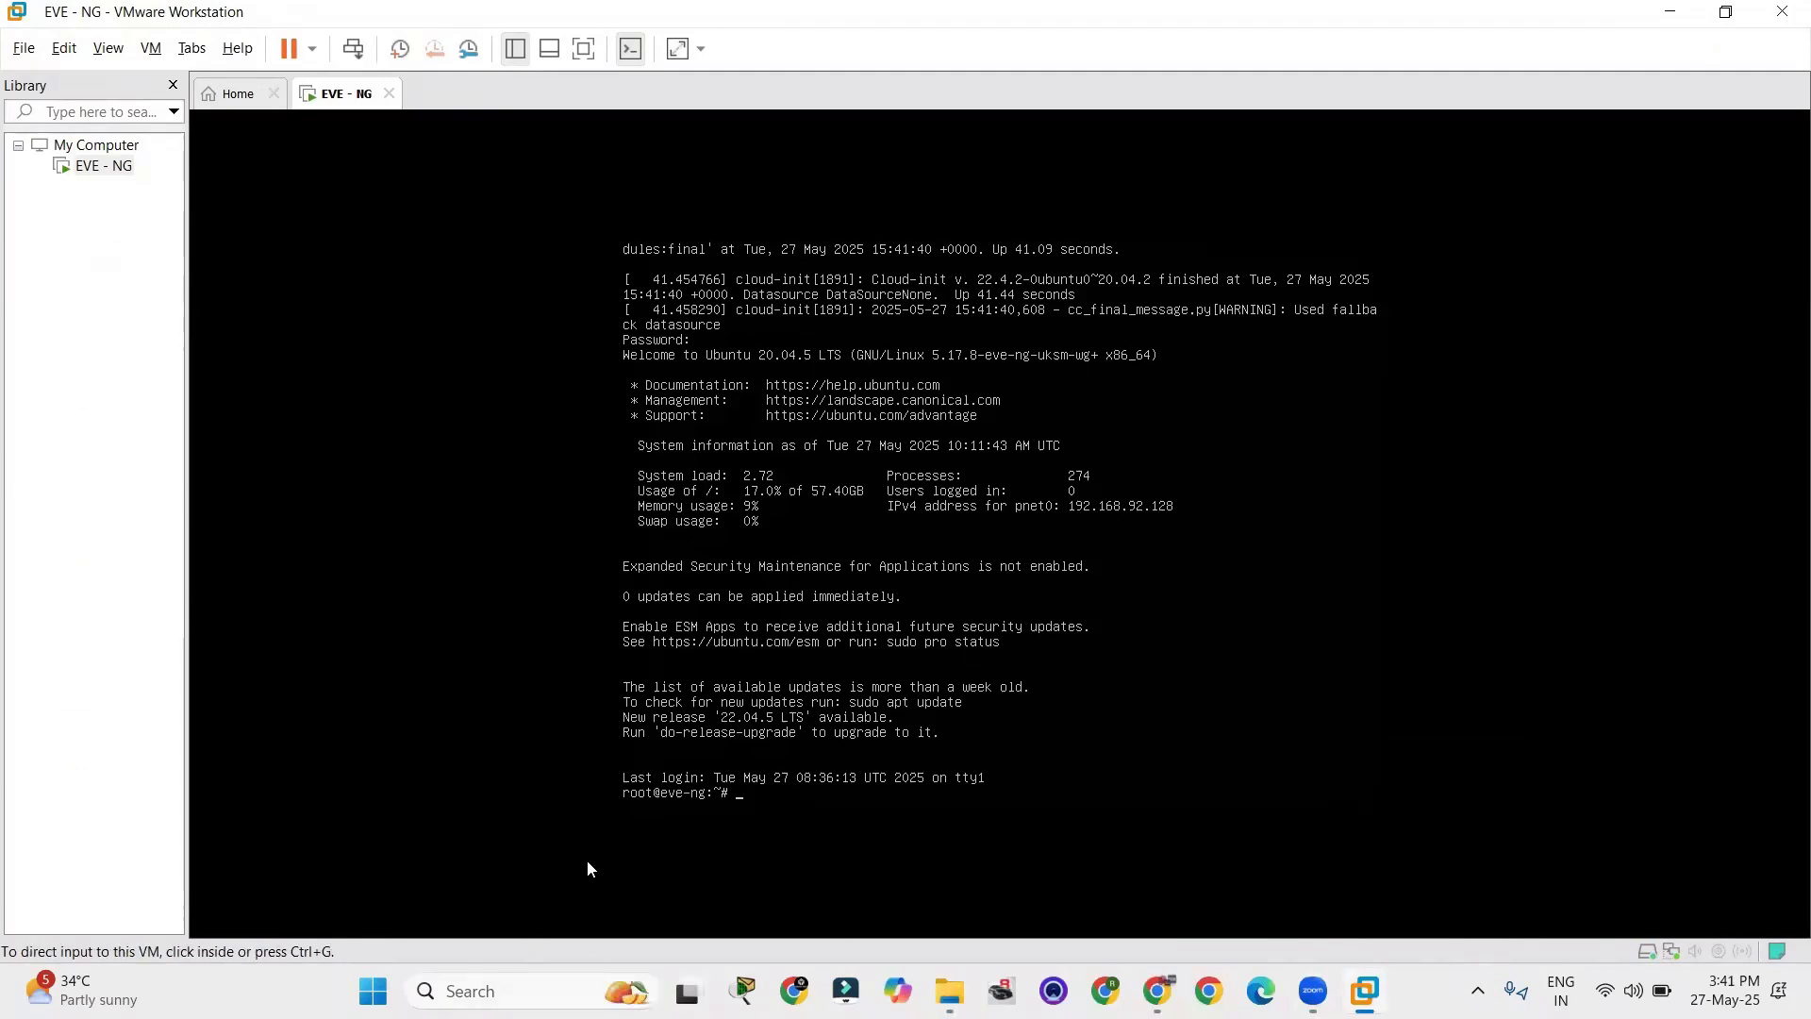
Switch to Chrome and load the EVE-NG web login page at 192.168.92.128.
mouse_move(1158, 990)
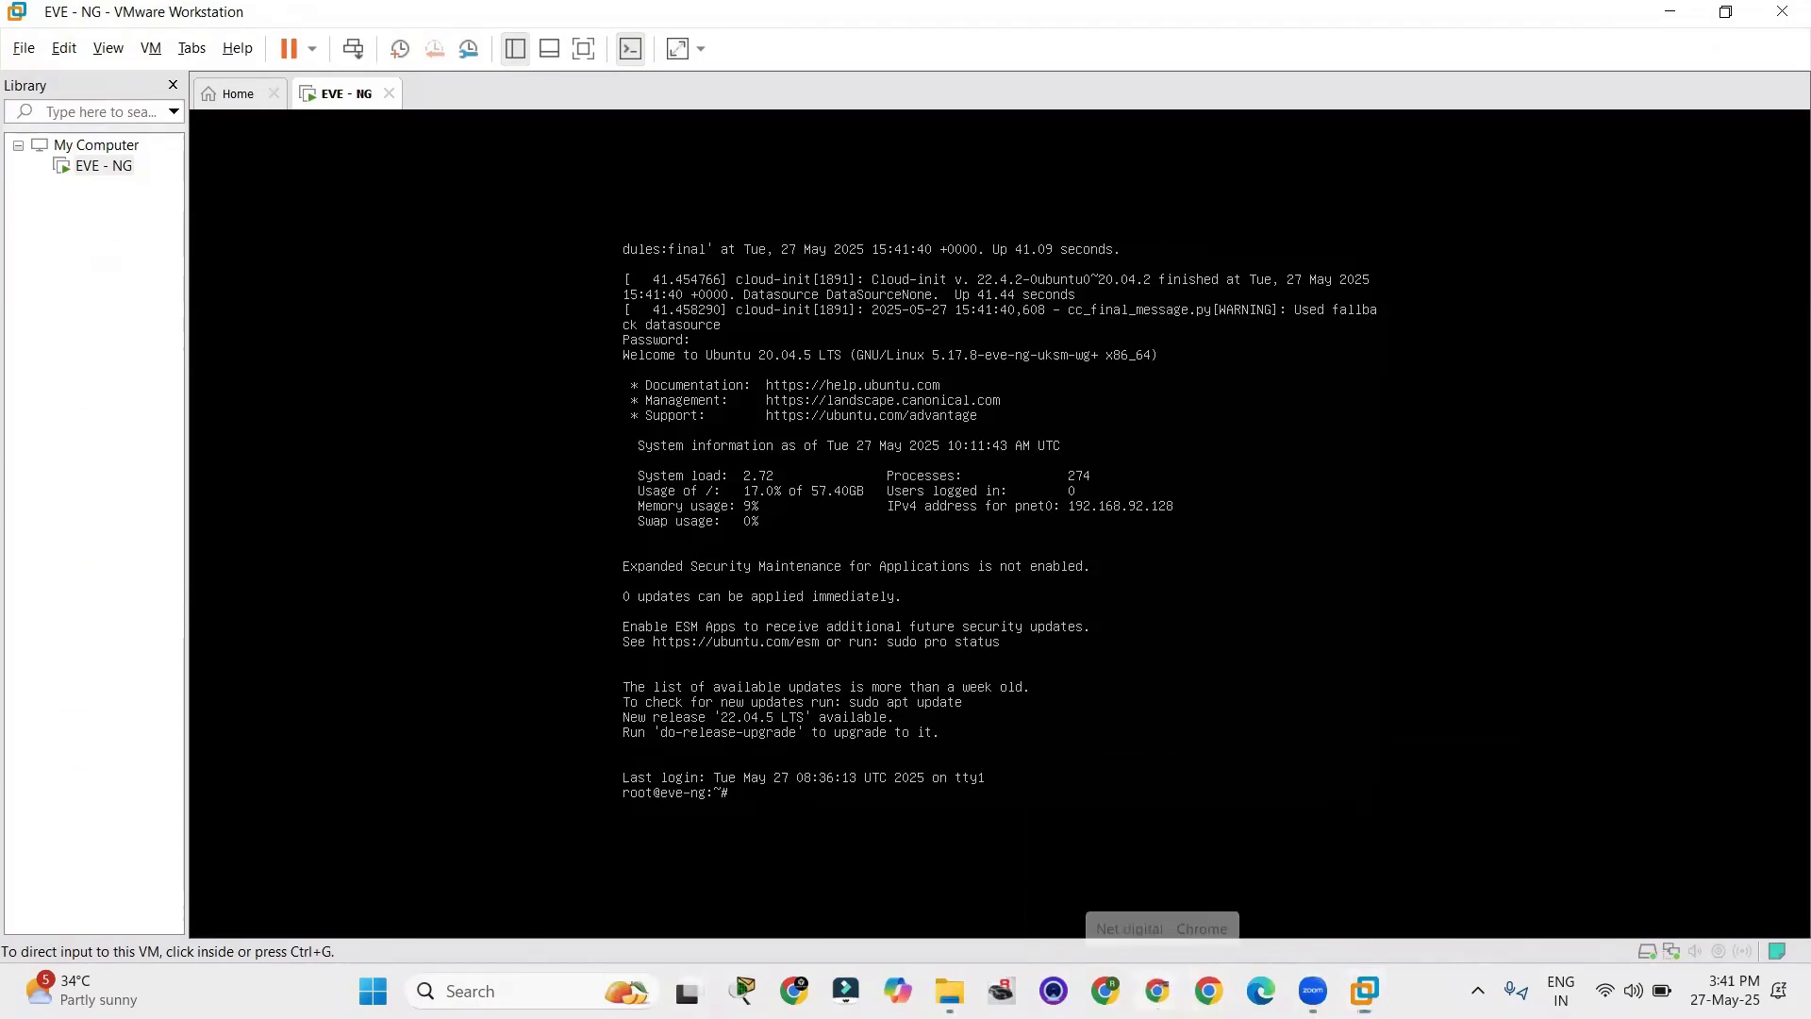
click(632, 72)
text(192)
key(Return)
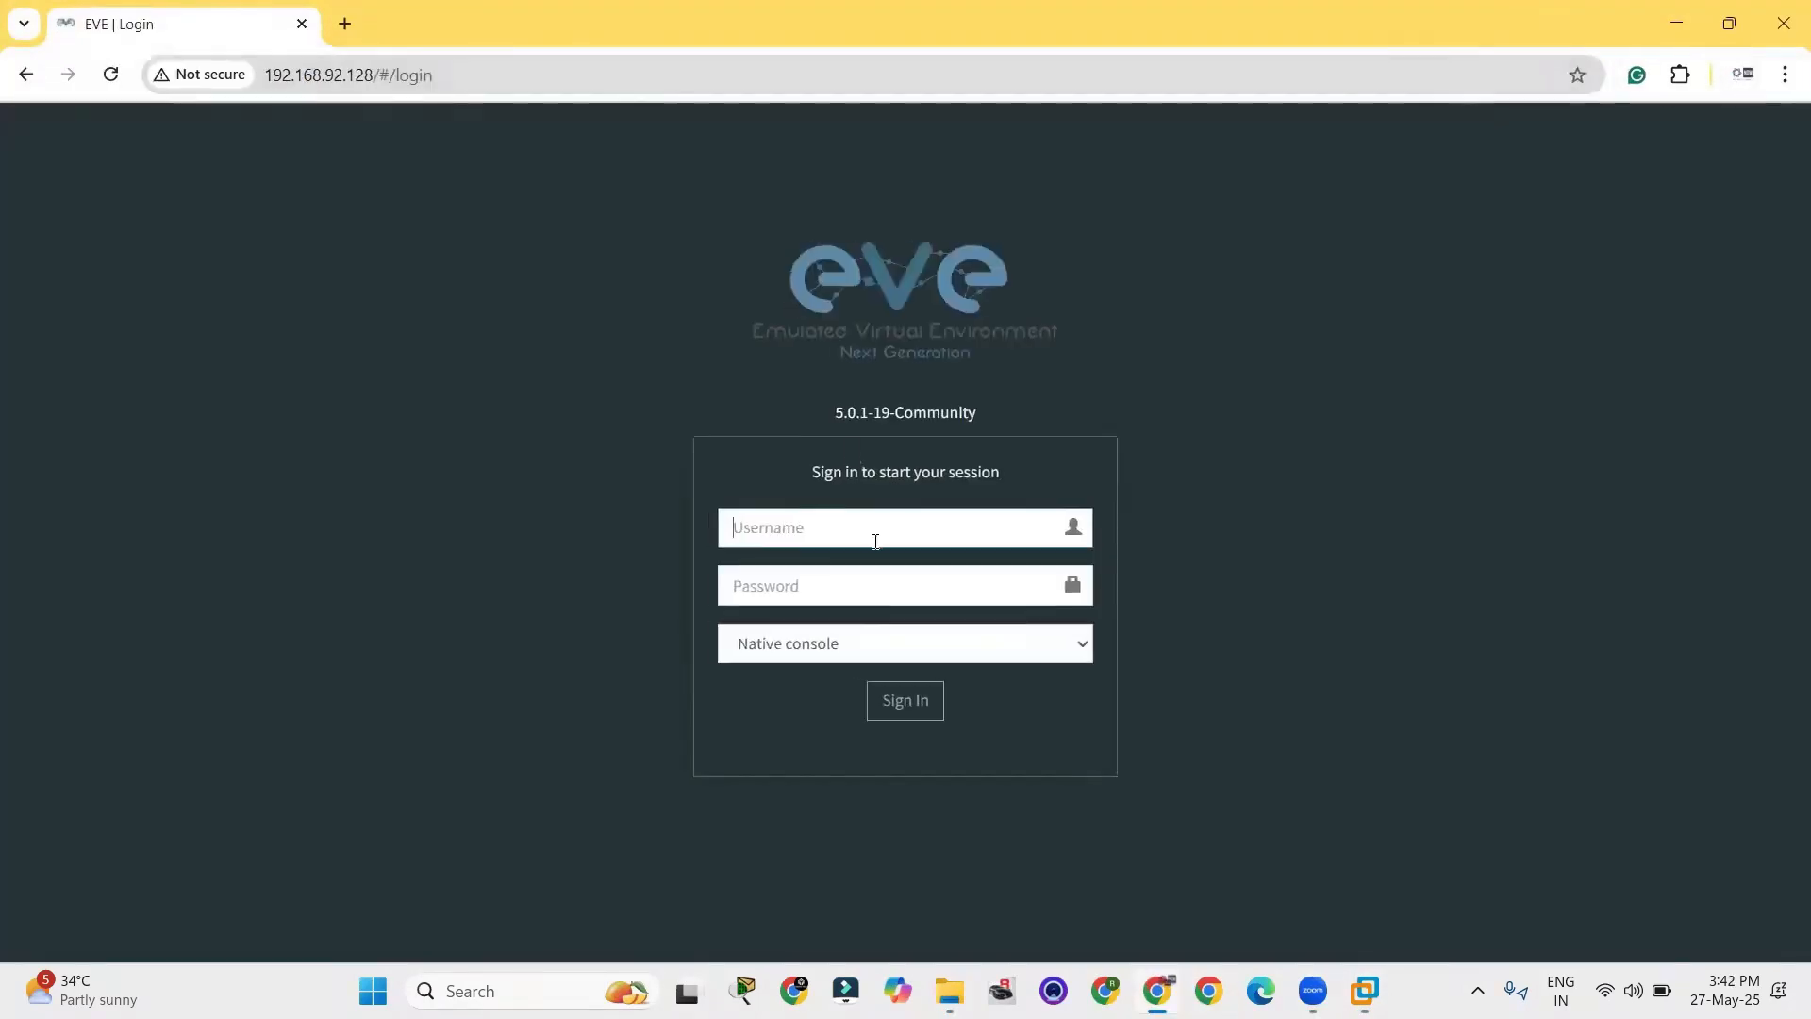
Sign in to the EVE-NG web interface with the admin username and account password, keeping the native console.
text(admin)
key(Tab)
text(eve)
key(Return)
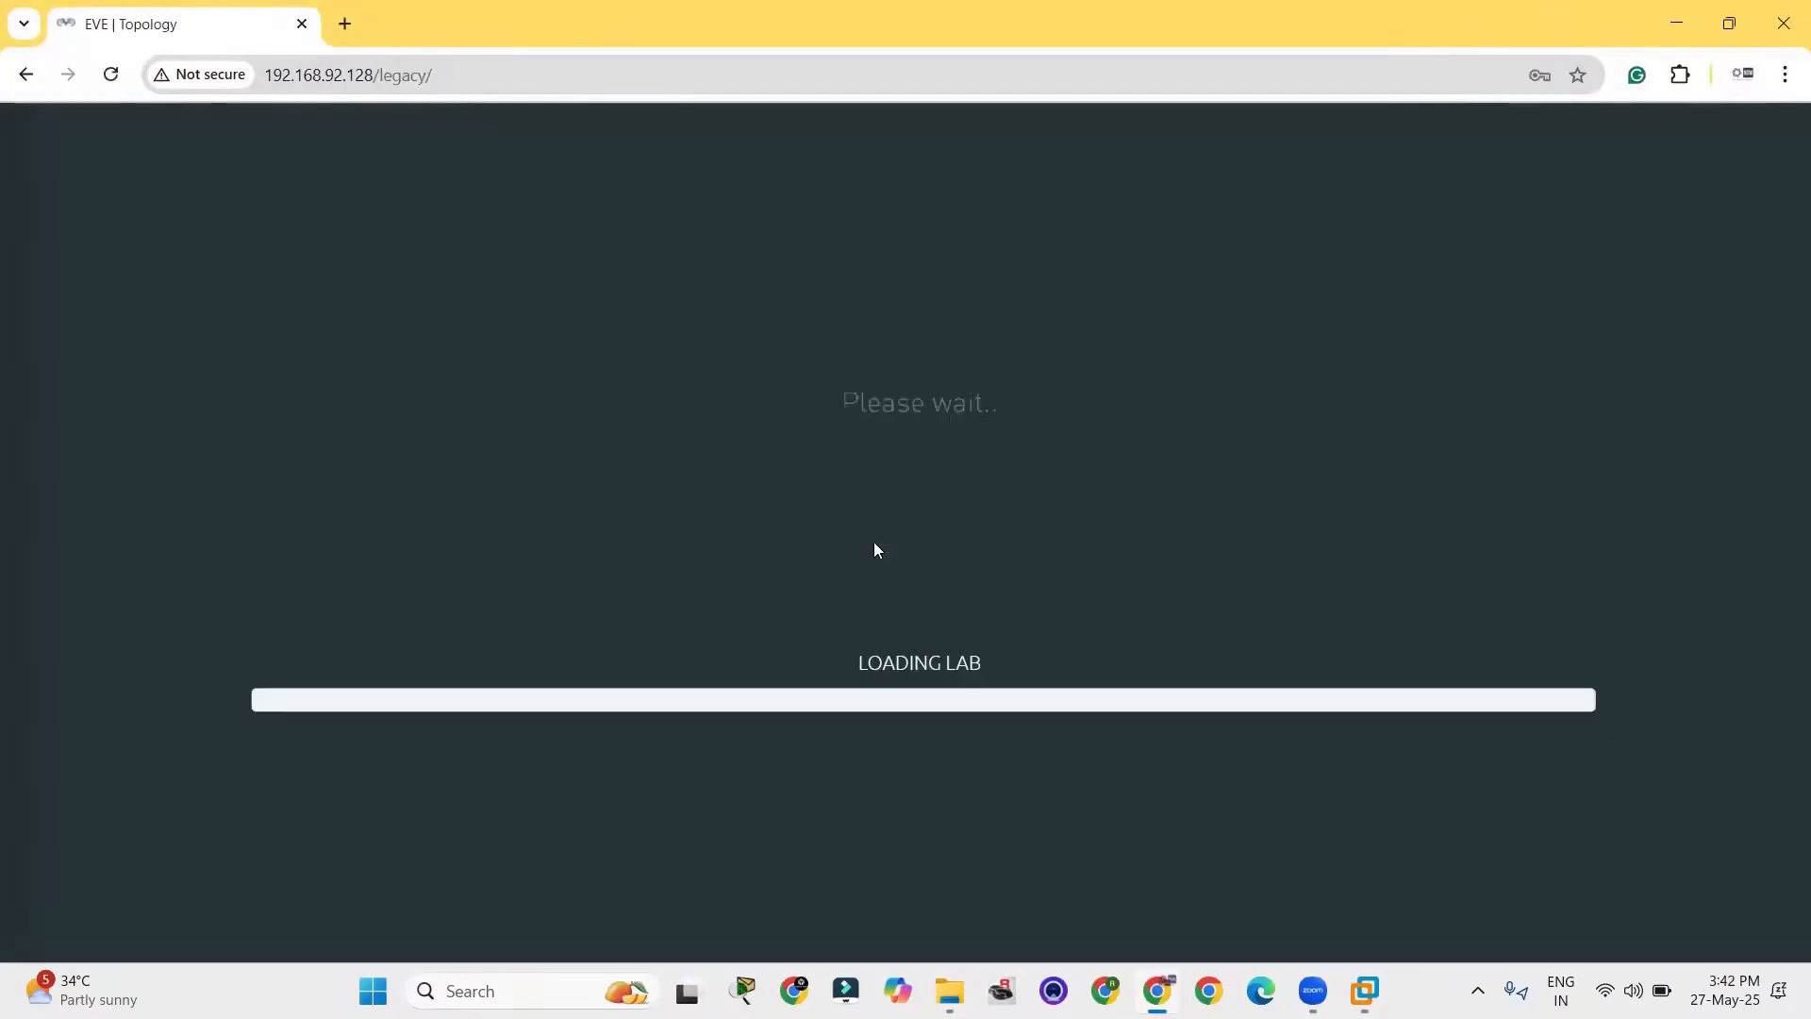
Check which templates are available for a new node on the empty topology, and close the dialog without adding one.
right_click(411, 247)
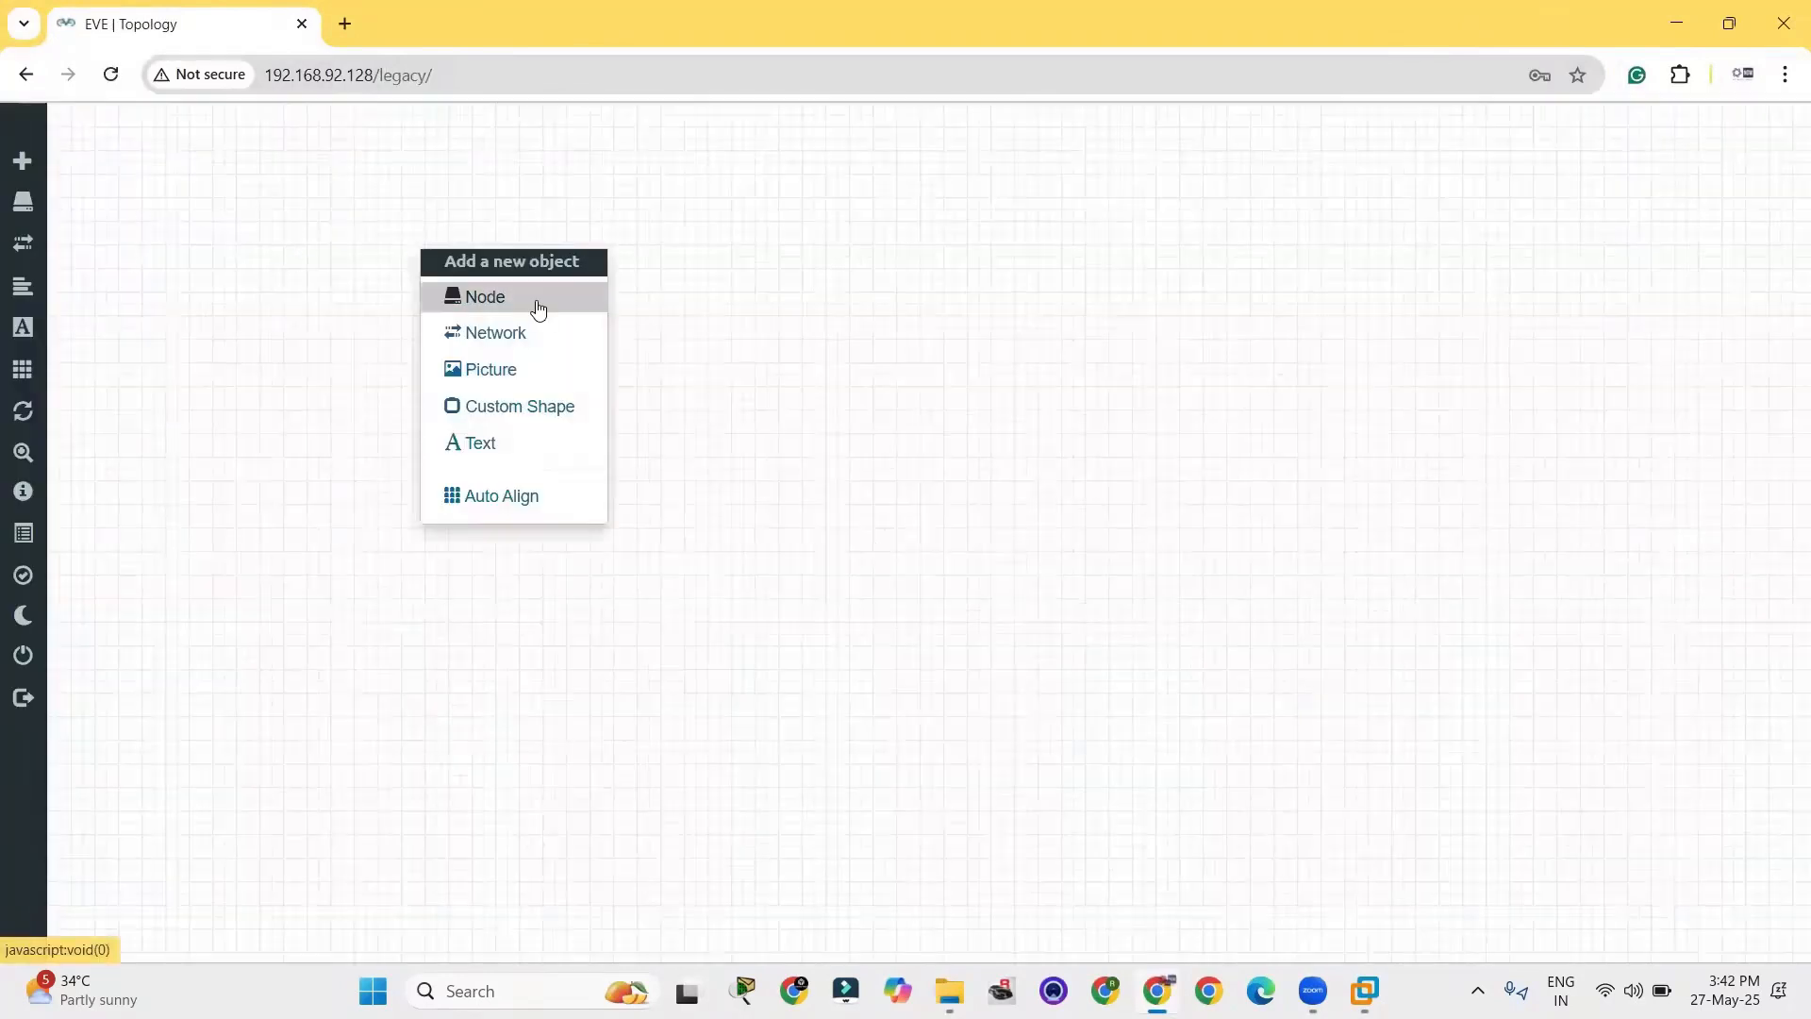
click(531, 314)
key(Down)
key(Down)
key(Down)
key(Down)
key(Down)
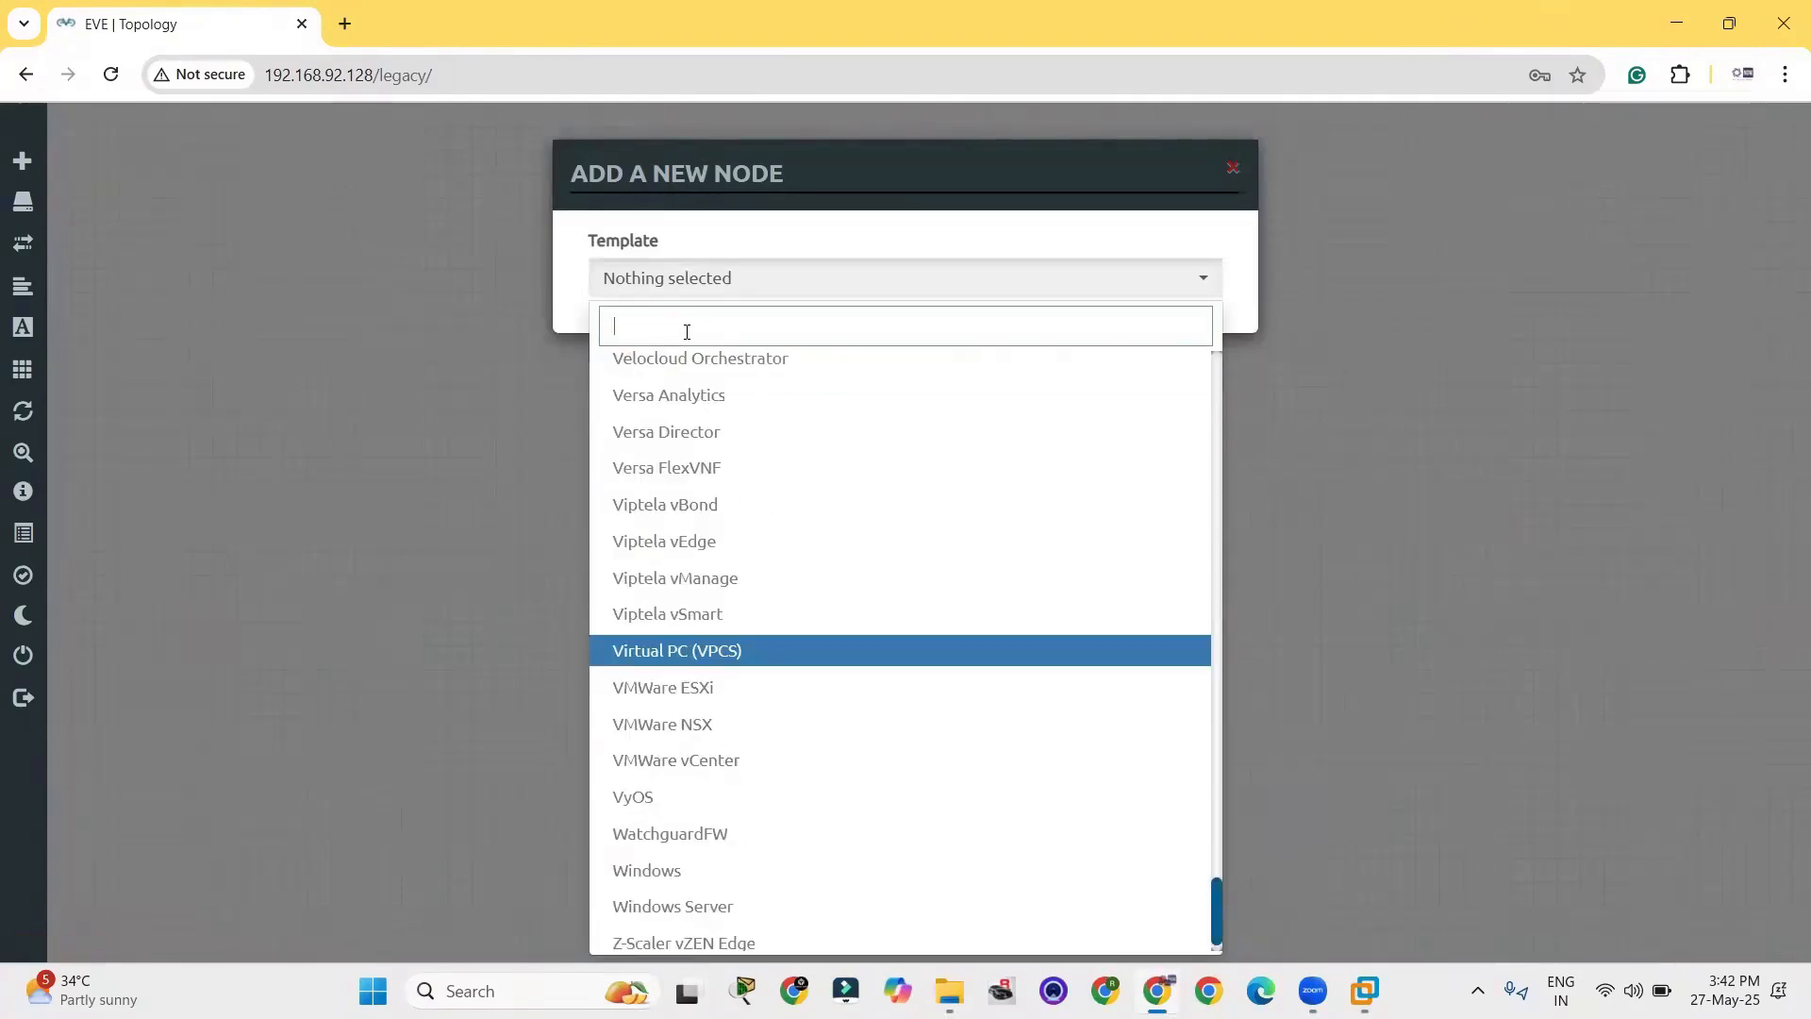
click(1540, 336)
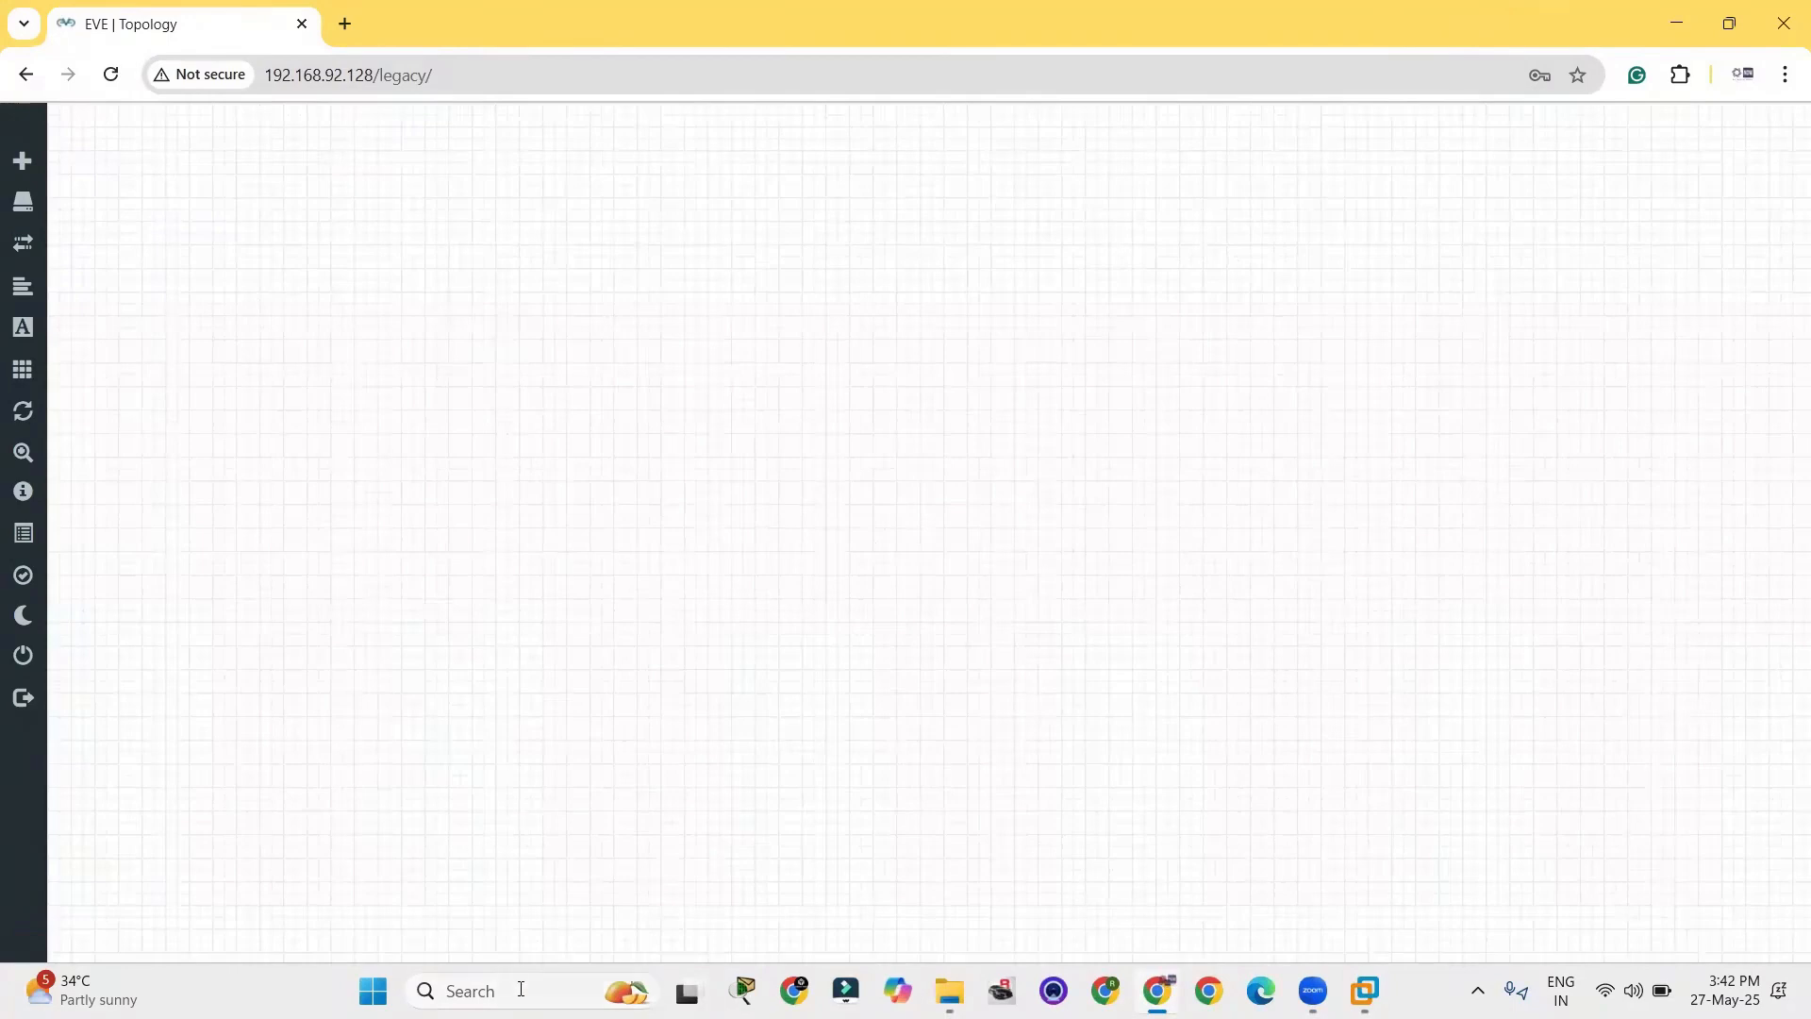
Find and launch WinSCP through the Windows search.
key(super)
text(wins)
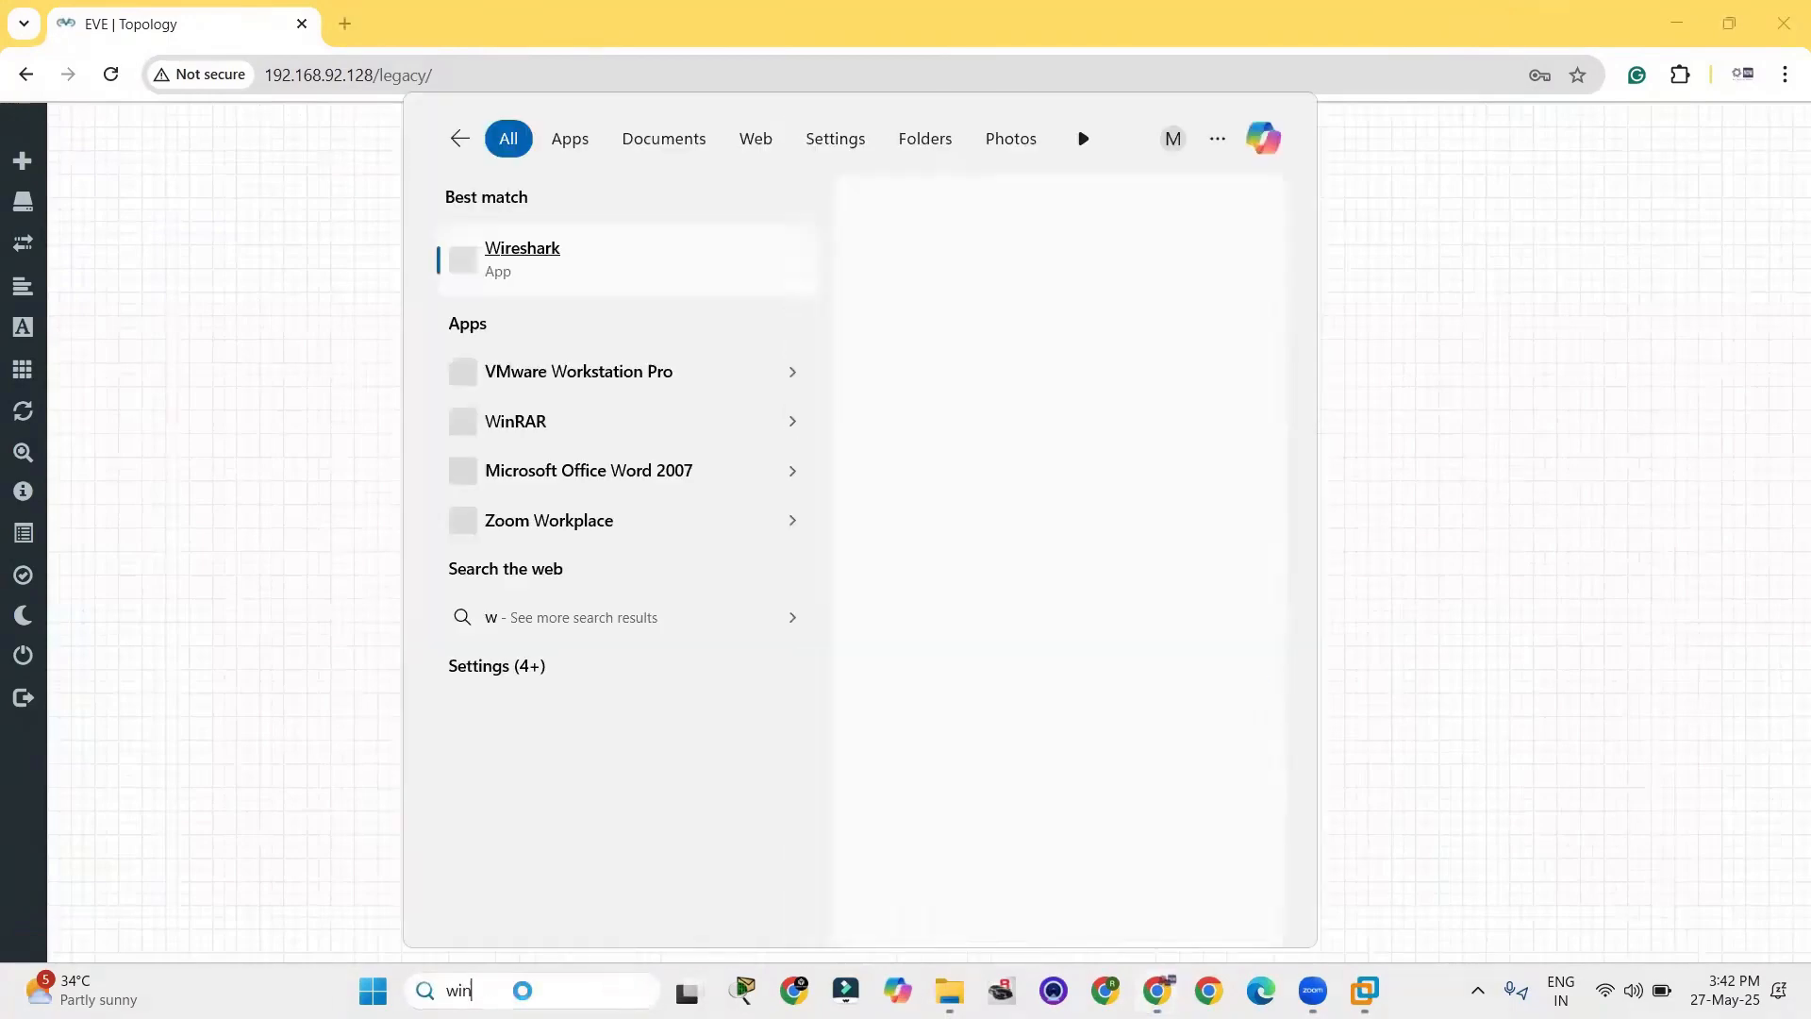
key(Return)
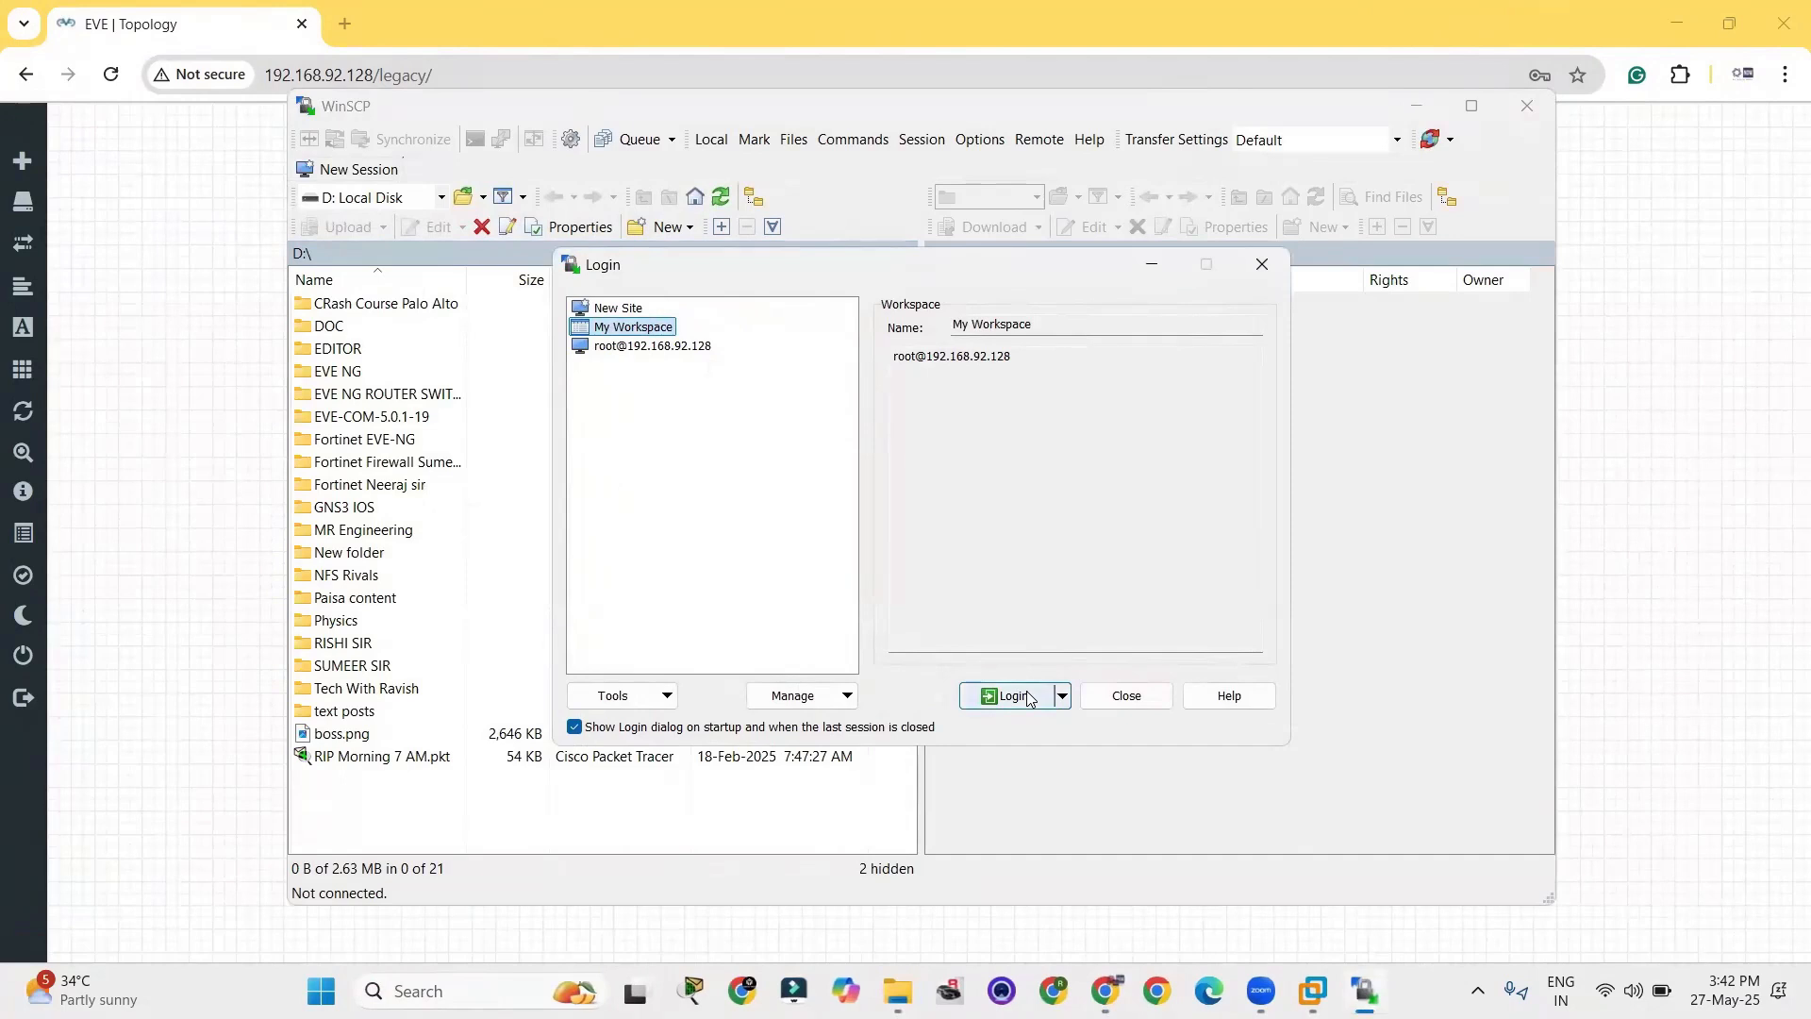
click(702, 348)
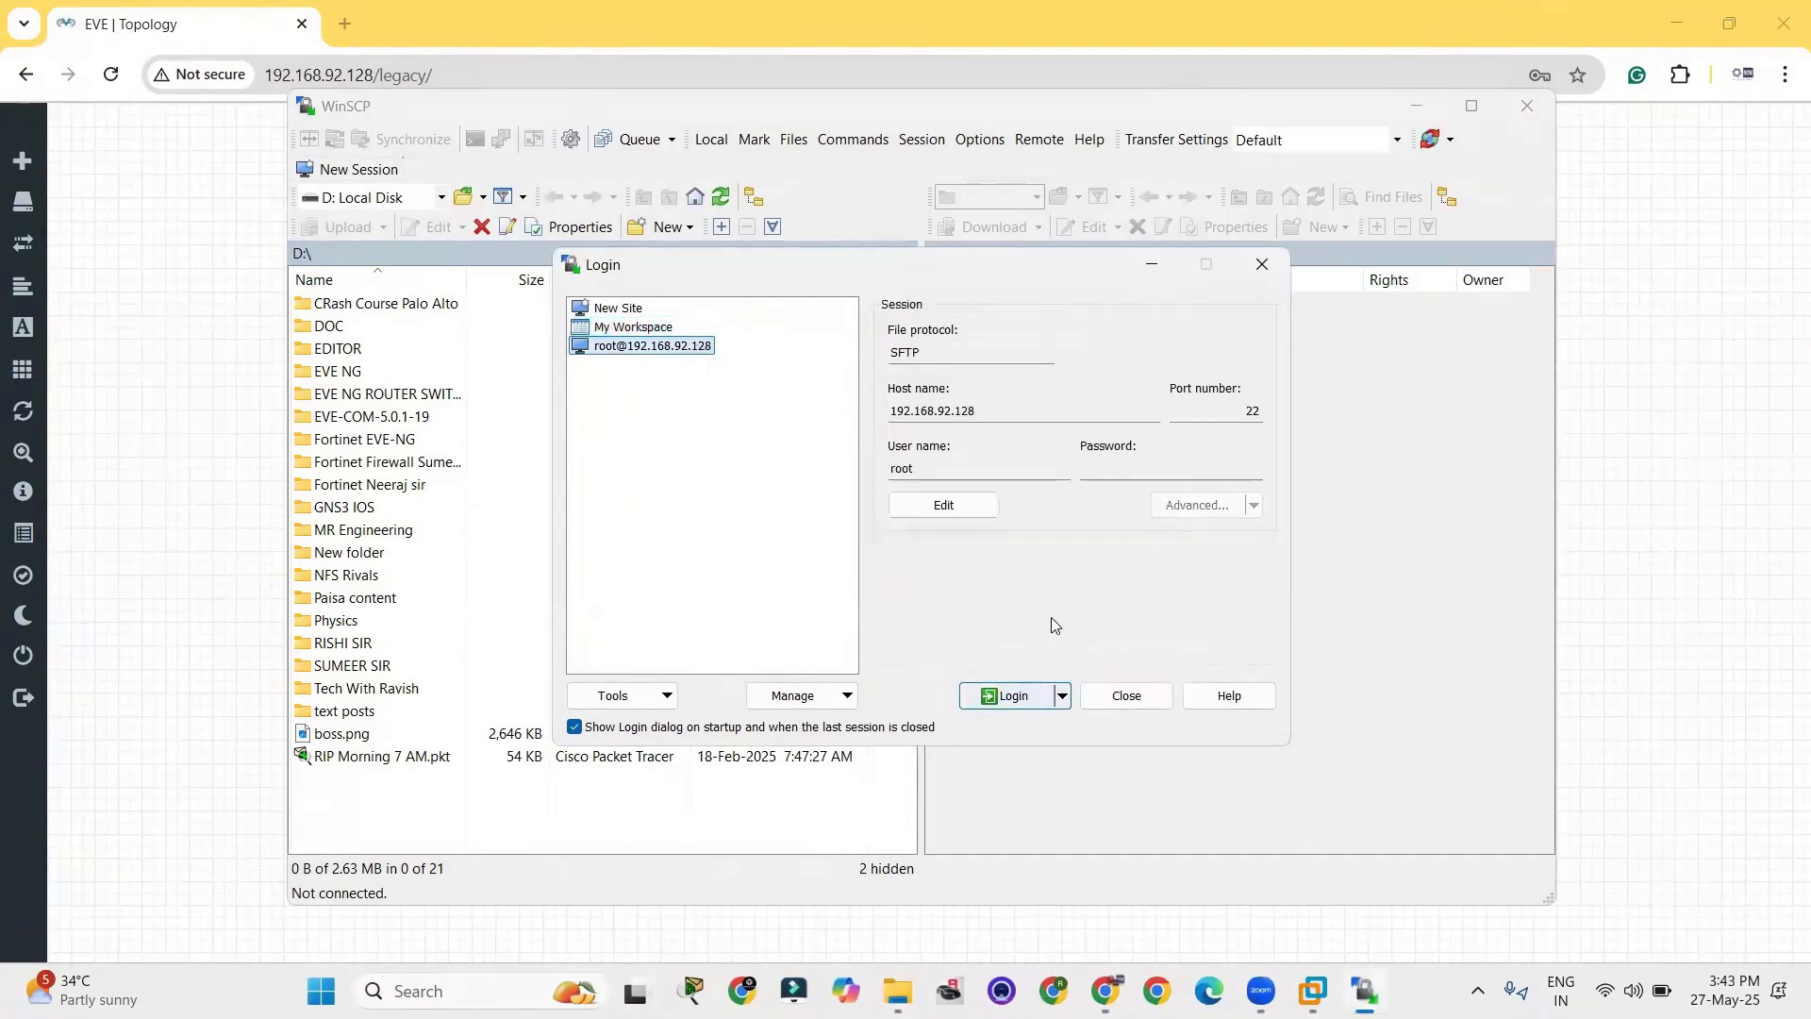
click(1116, 471)
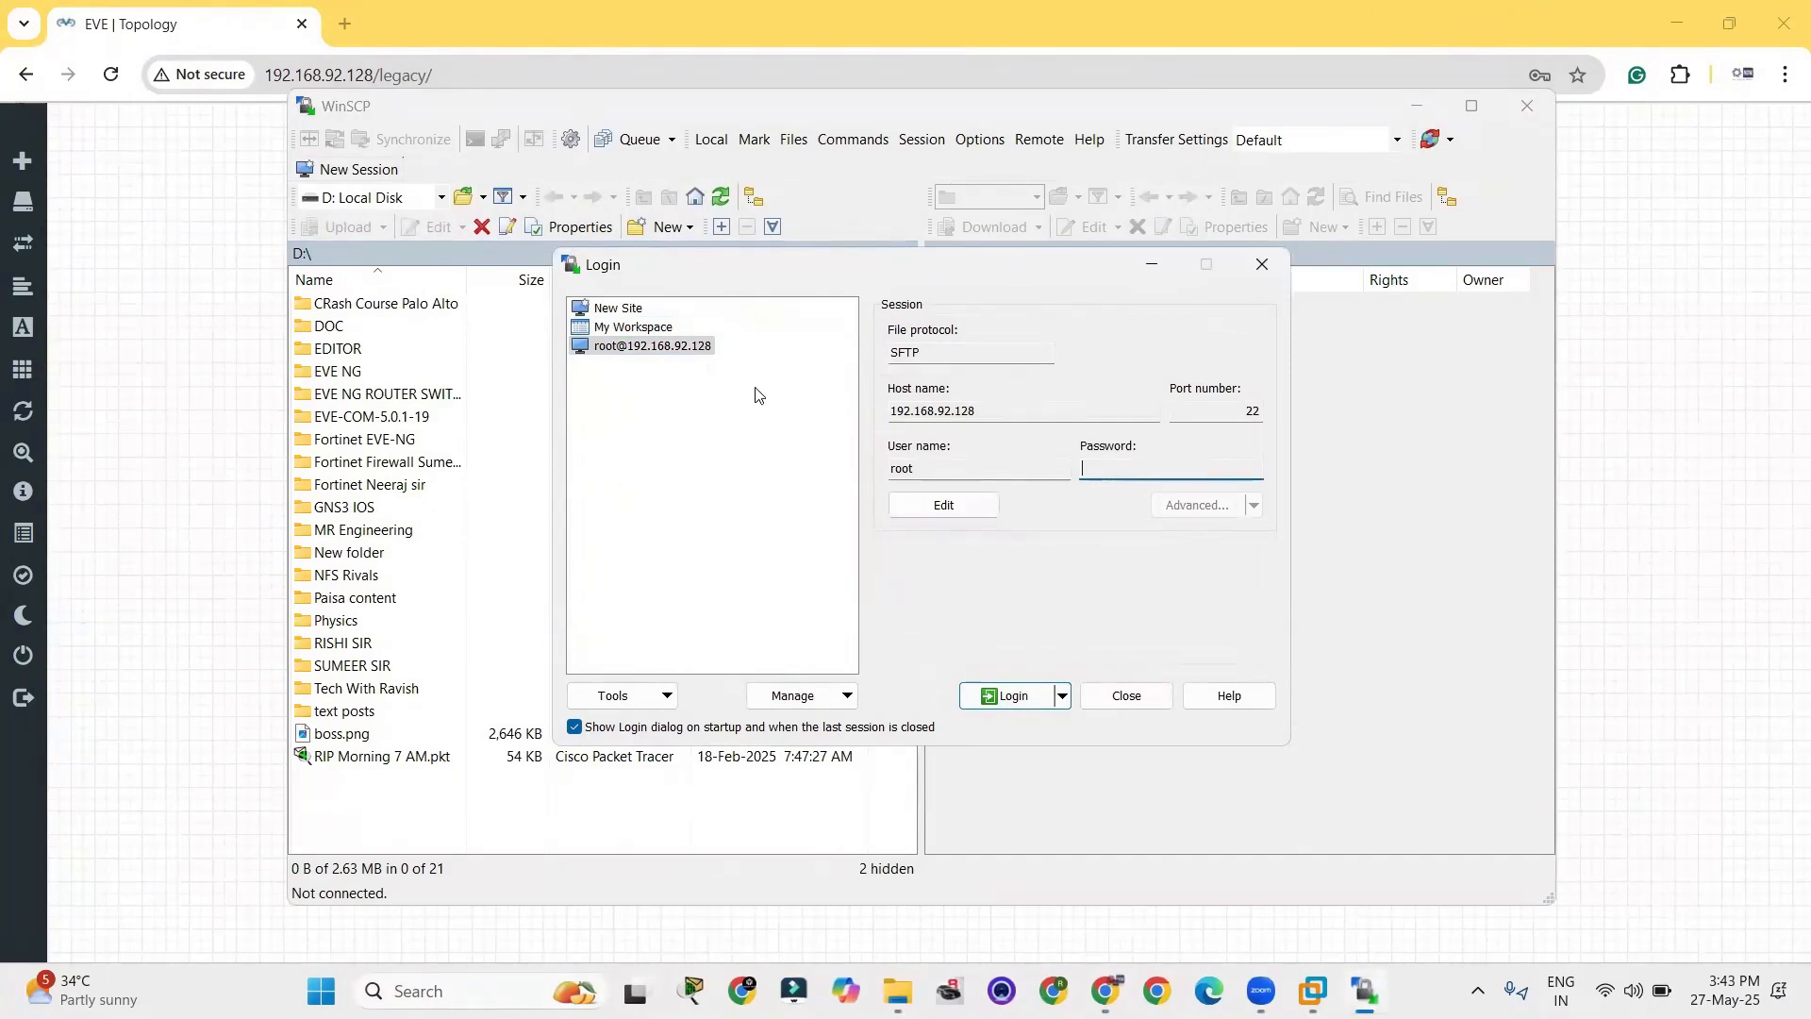
click(1005, 696)
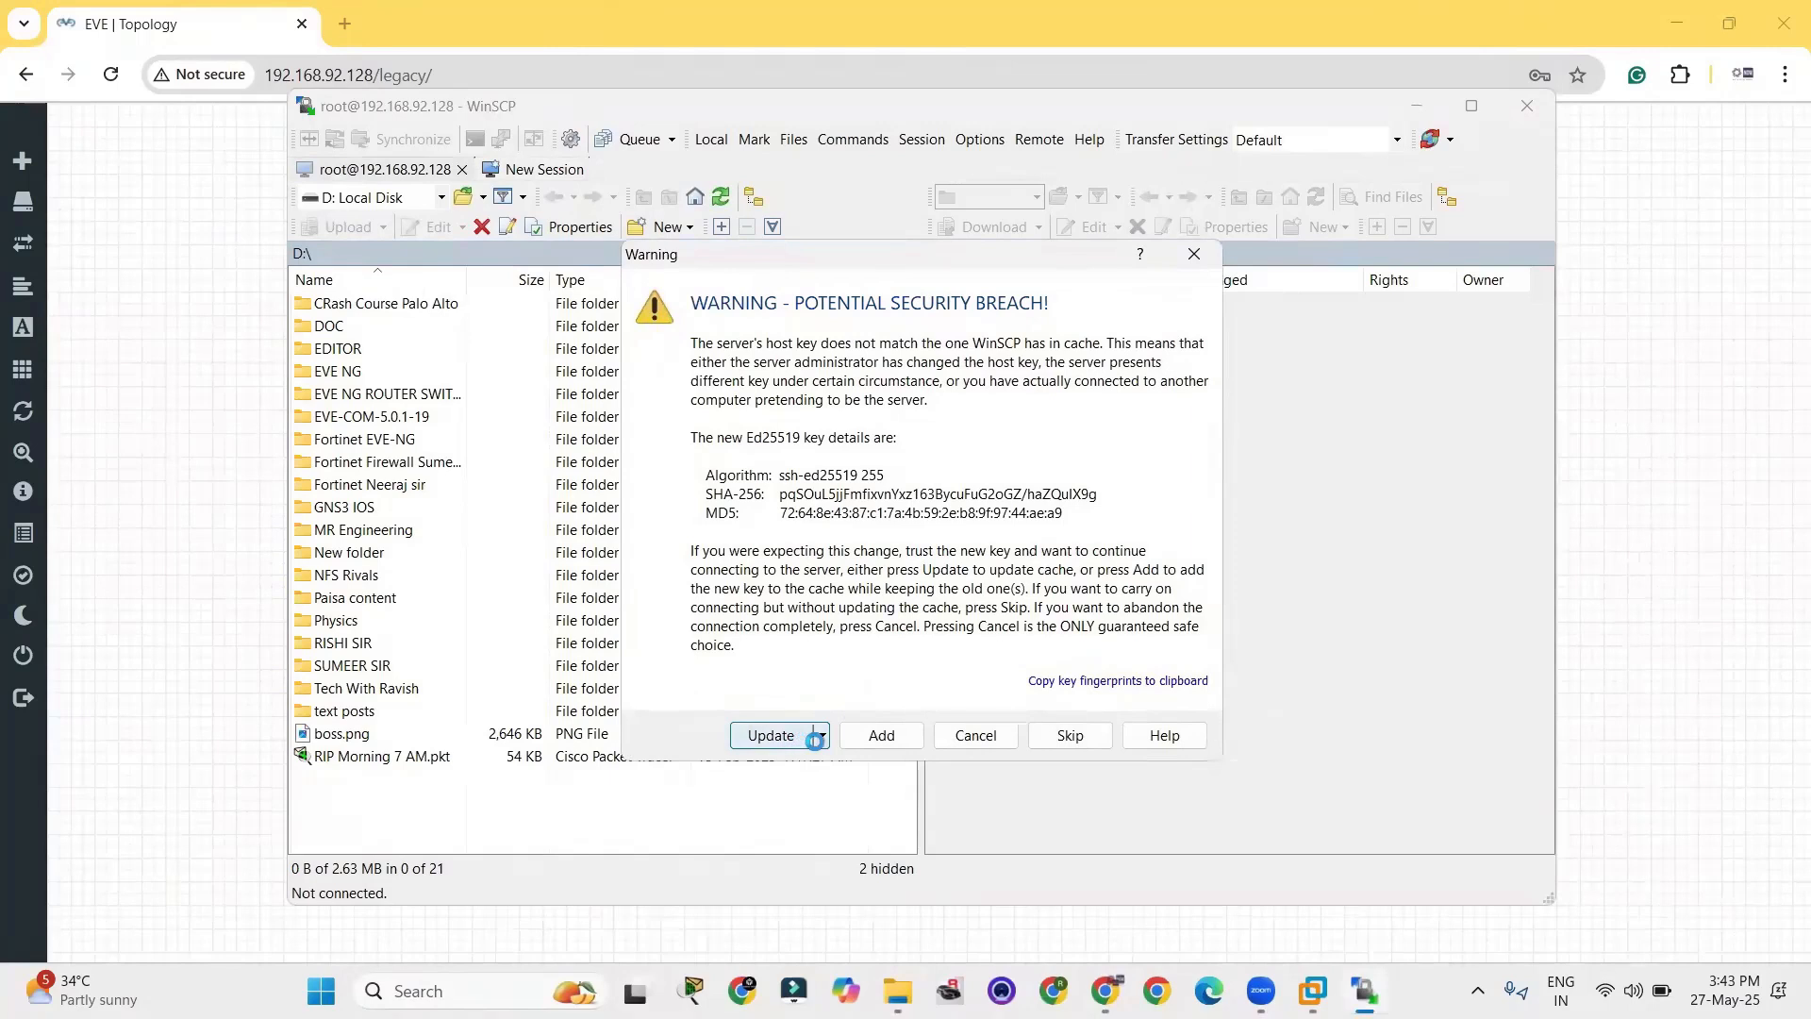
click(790, 736)
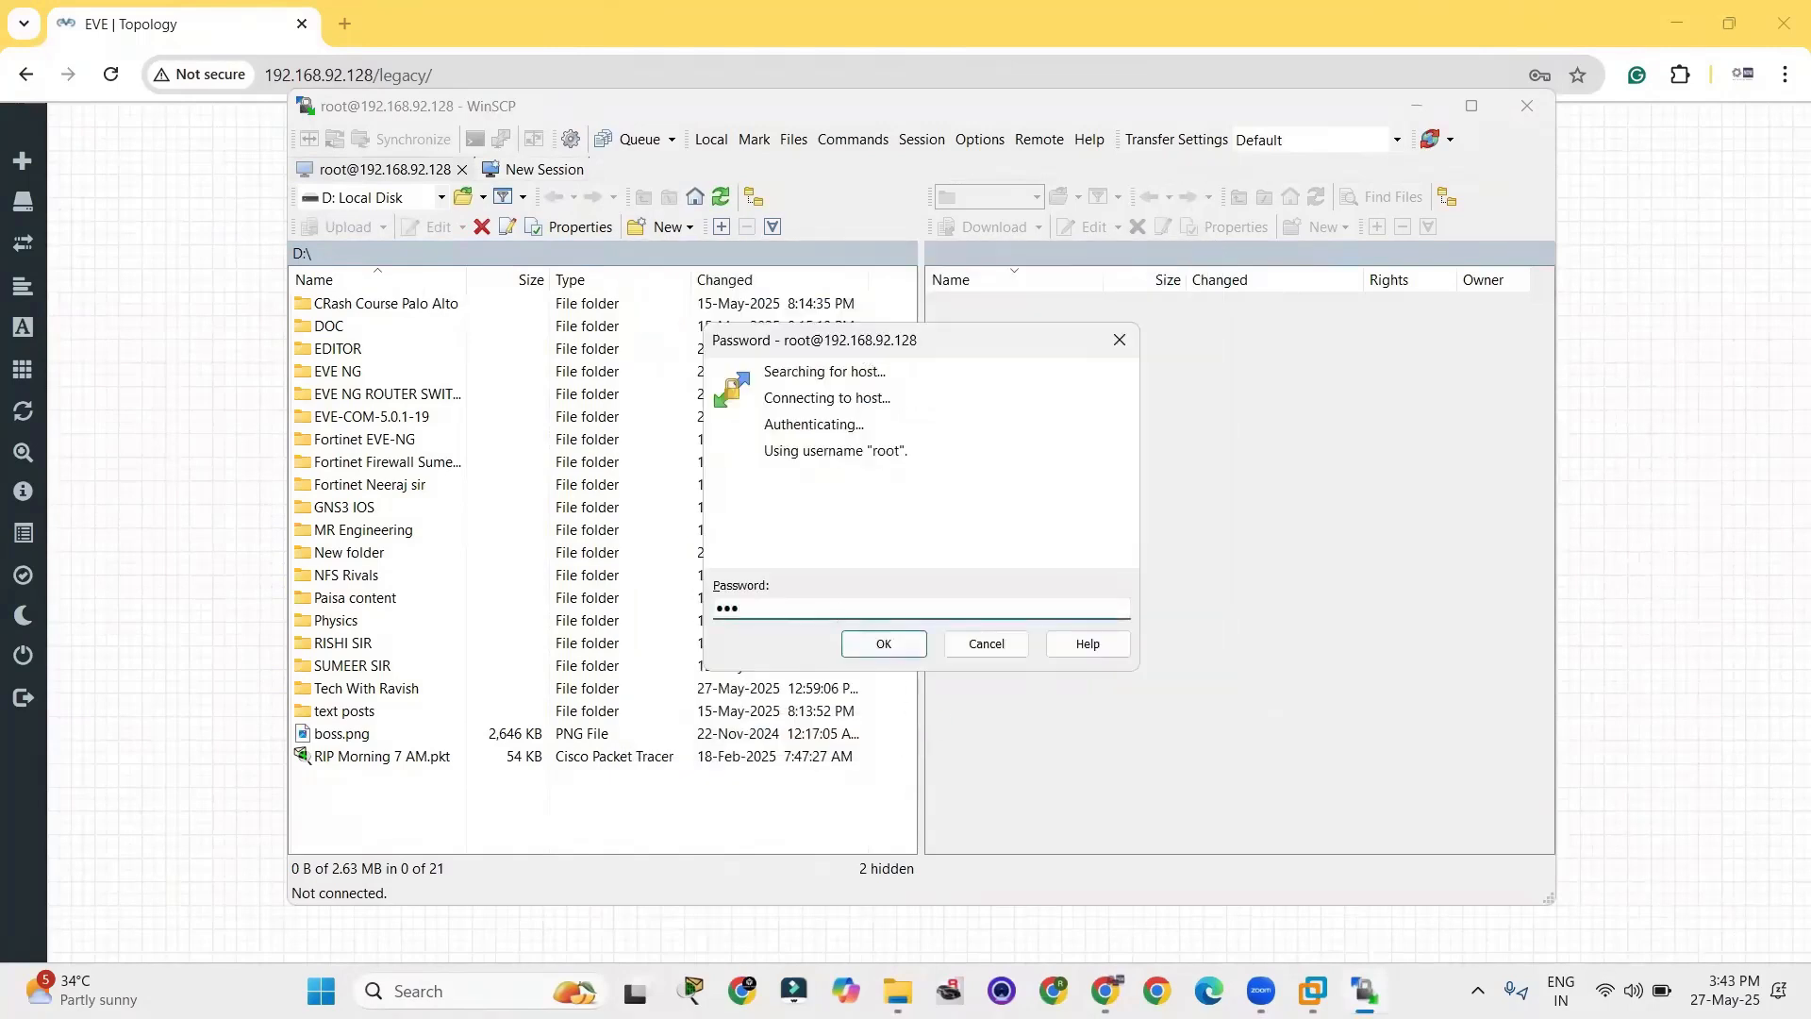
key(Return)
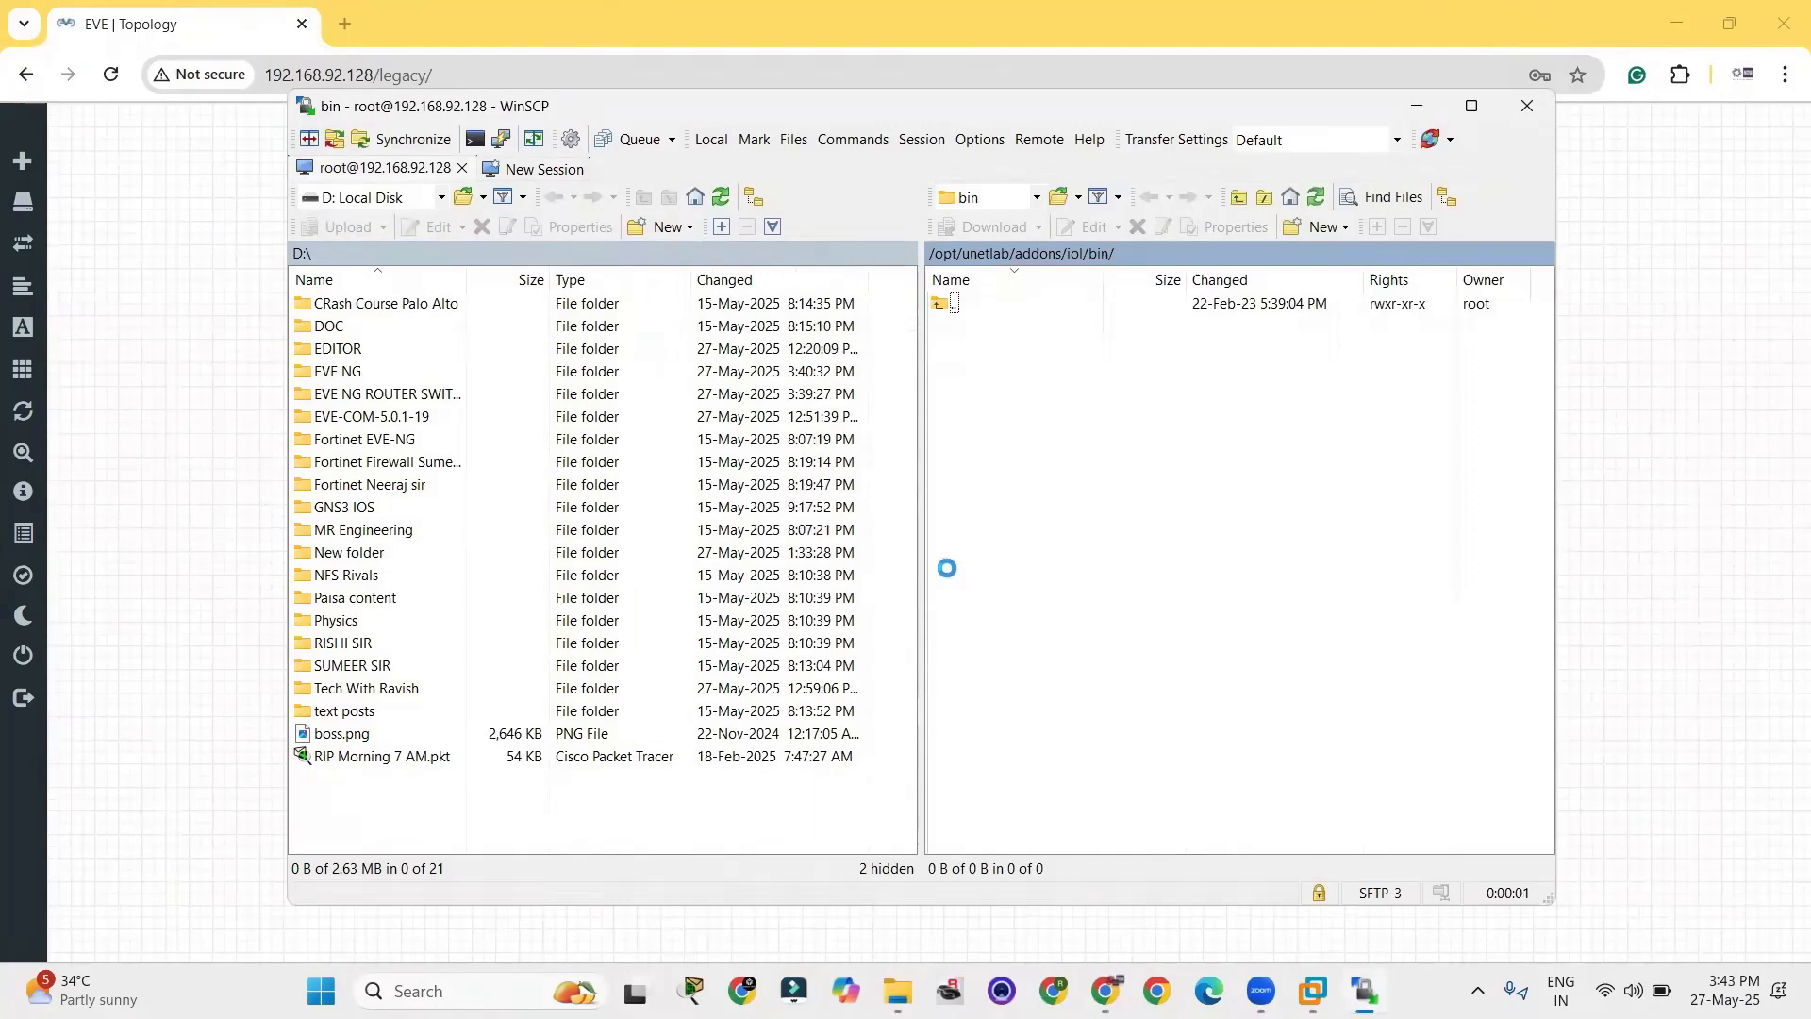
Open D:\EVE NG ROUTER SWITCH on the local side and /opt/unetlab/addons/iol/bin on the server side.
double_click(387, 394)
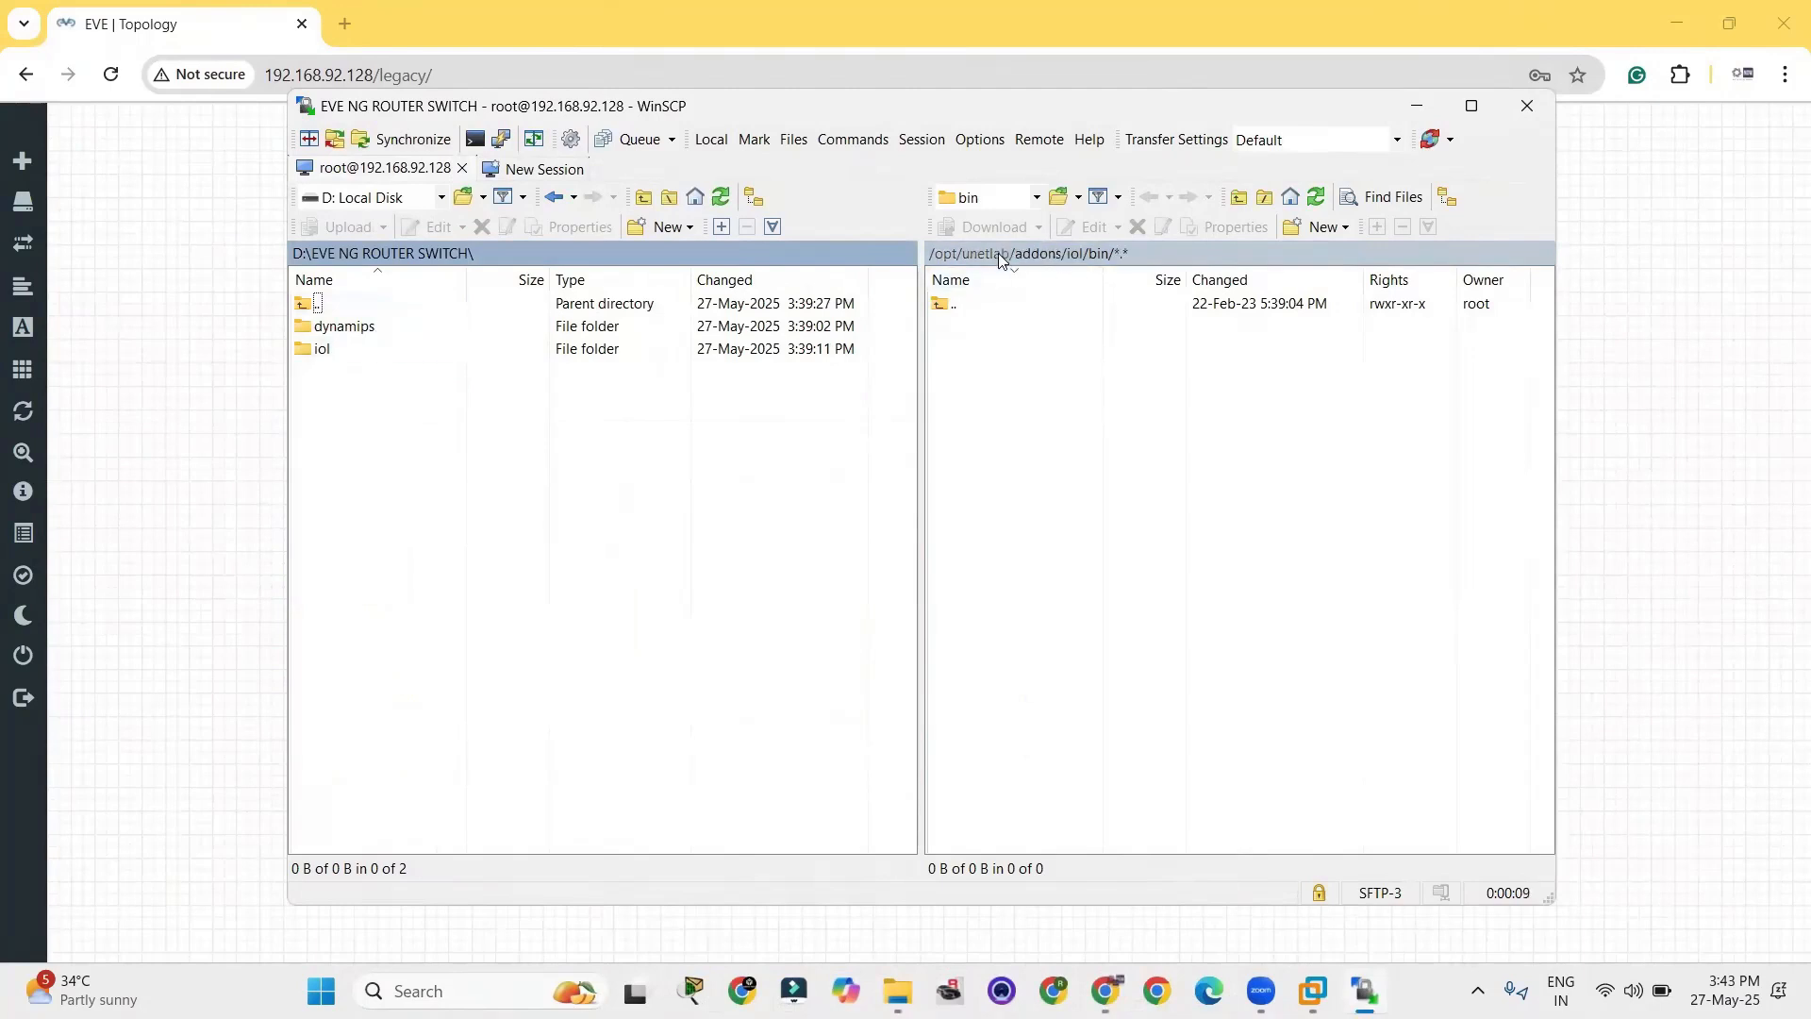
double_click(960, 305)
double_click(980, 307)
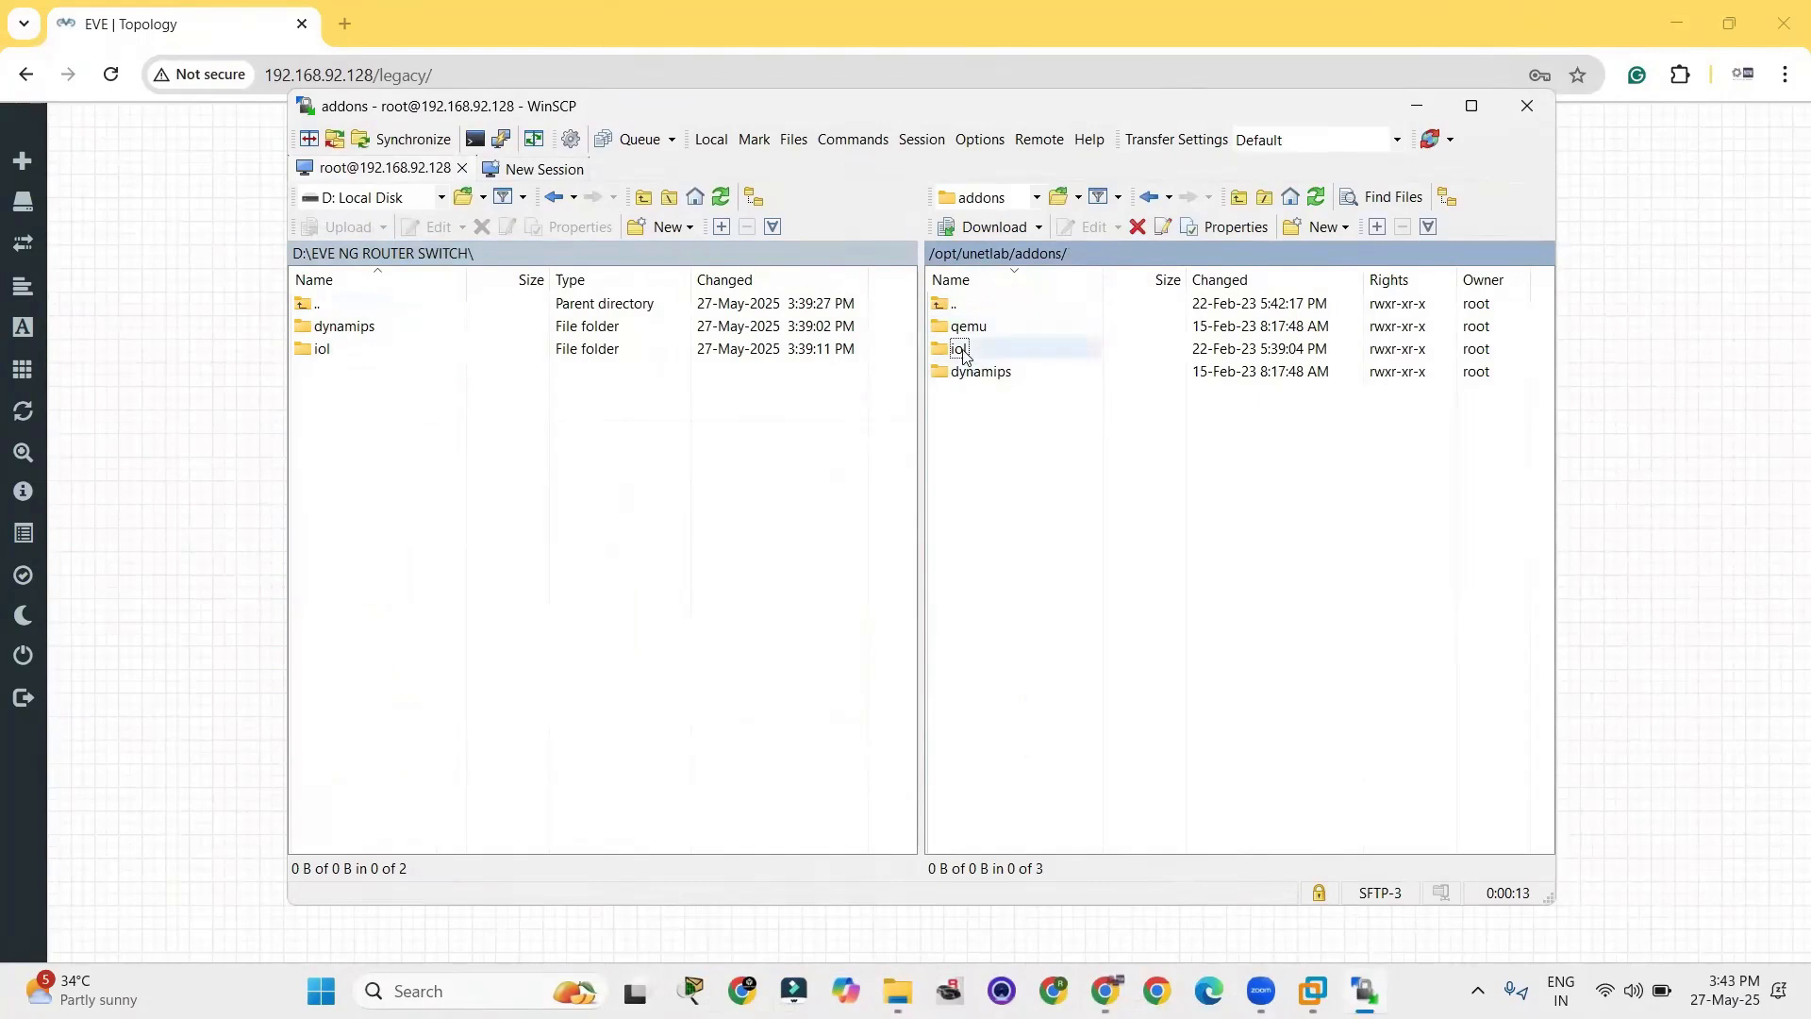
double_click(981, 351)
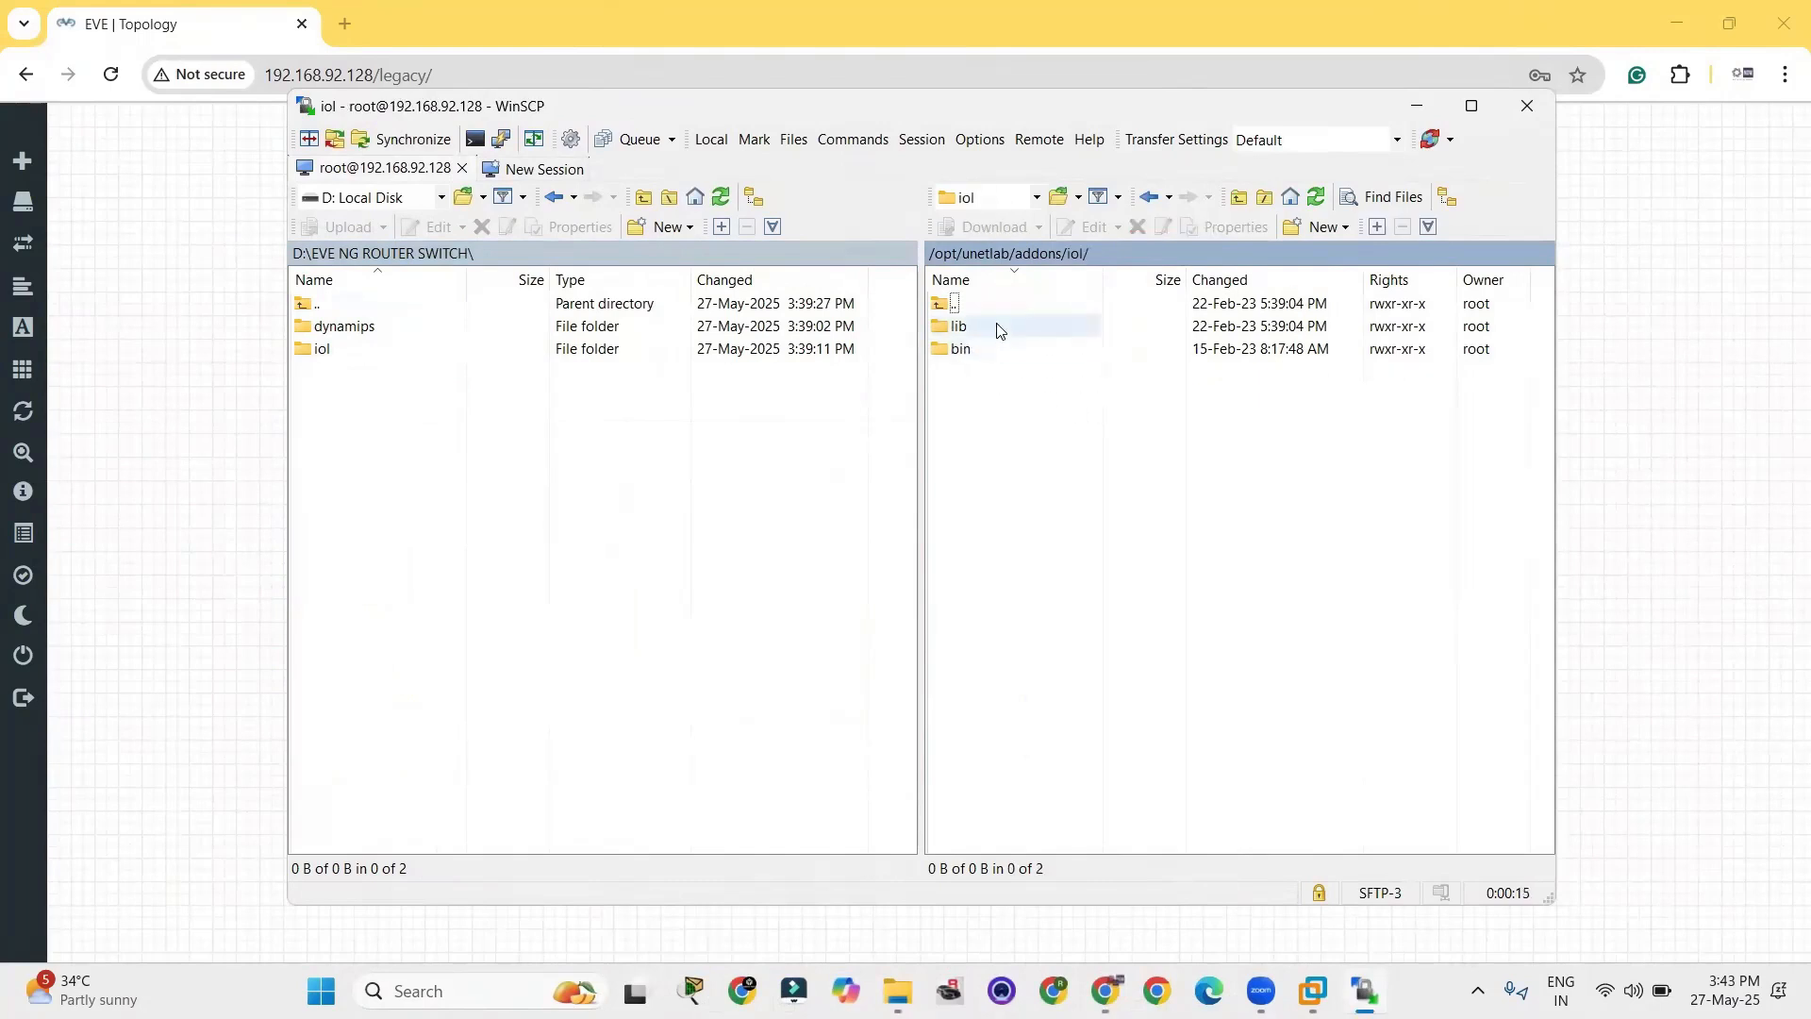
double_click(962, 349)
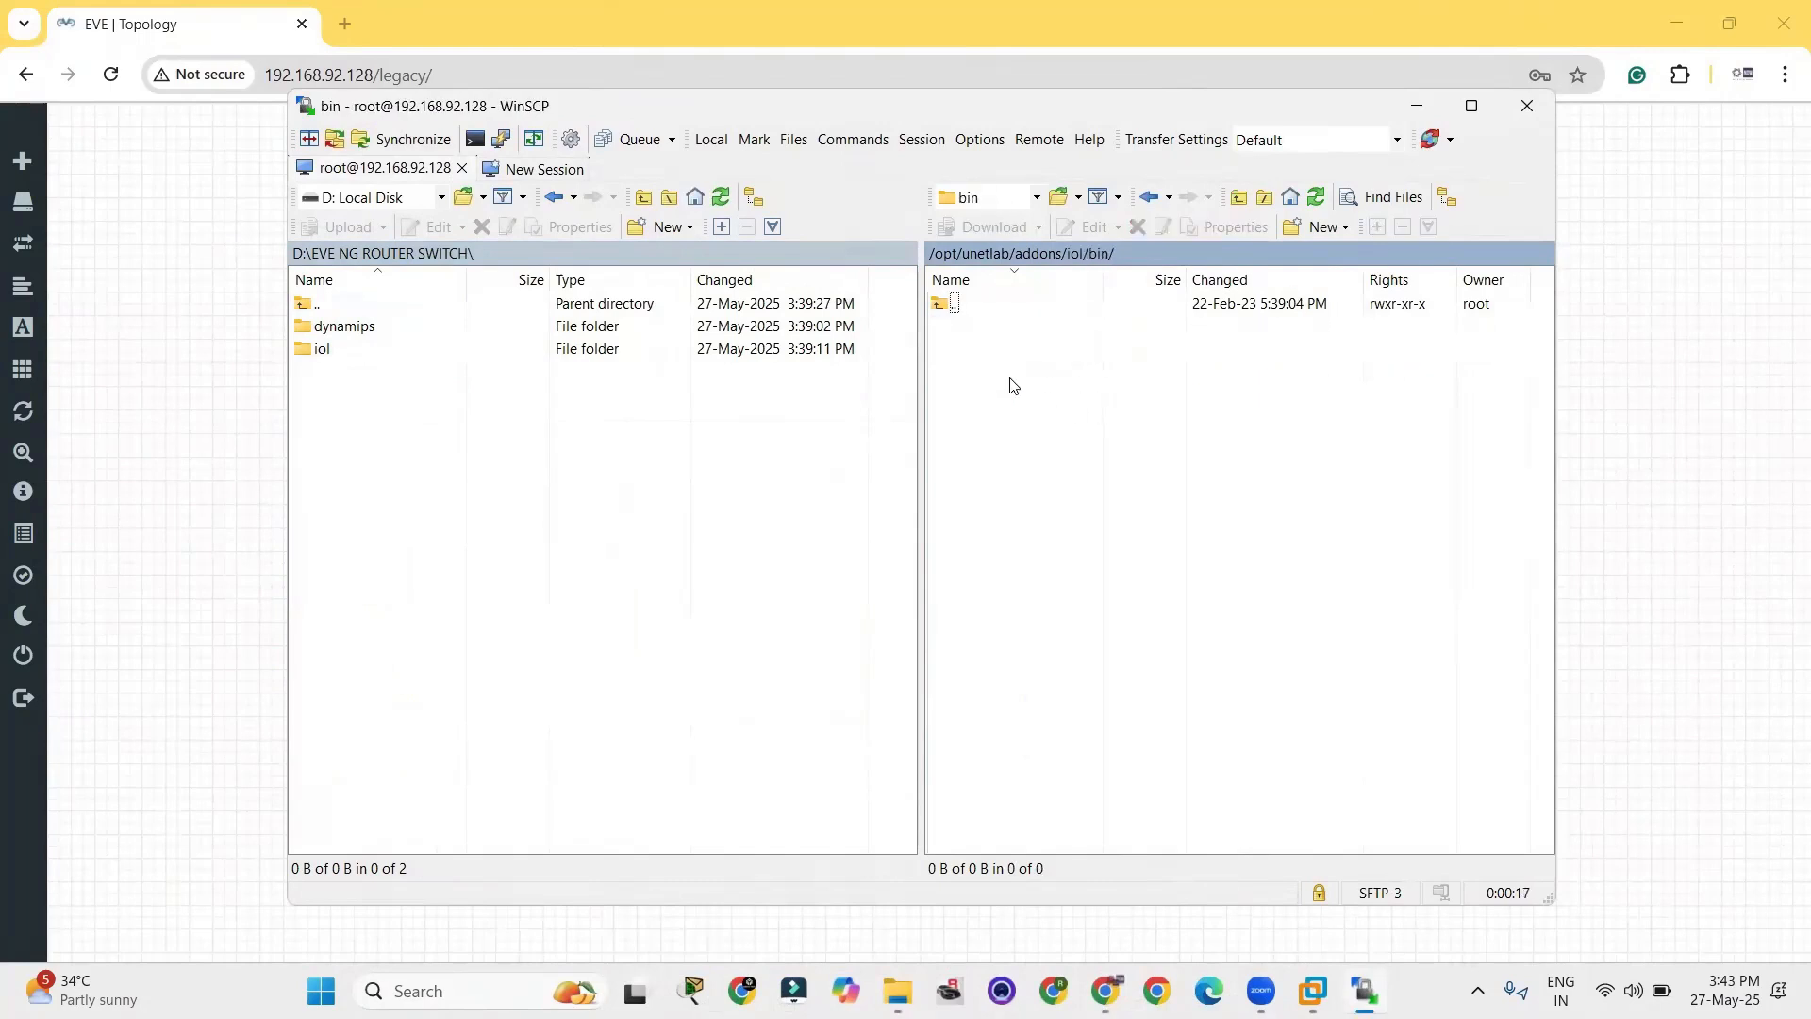
Upload all four files from the local iol\bin folder to the server's /opt/unetlab/addons/iol/bin folder.
click(349, 357)
double_click(349, 356)
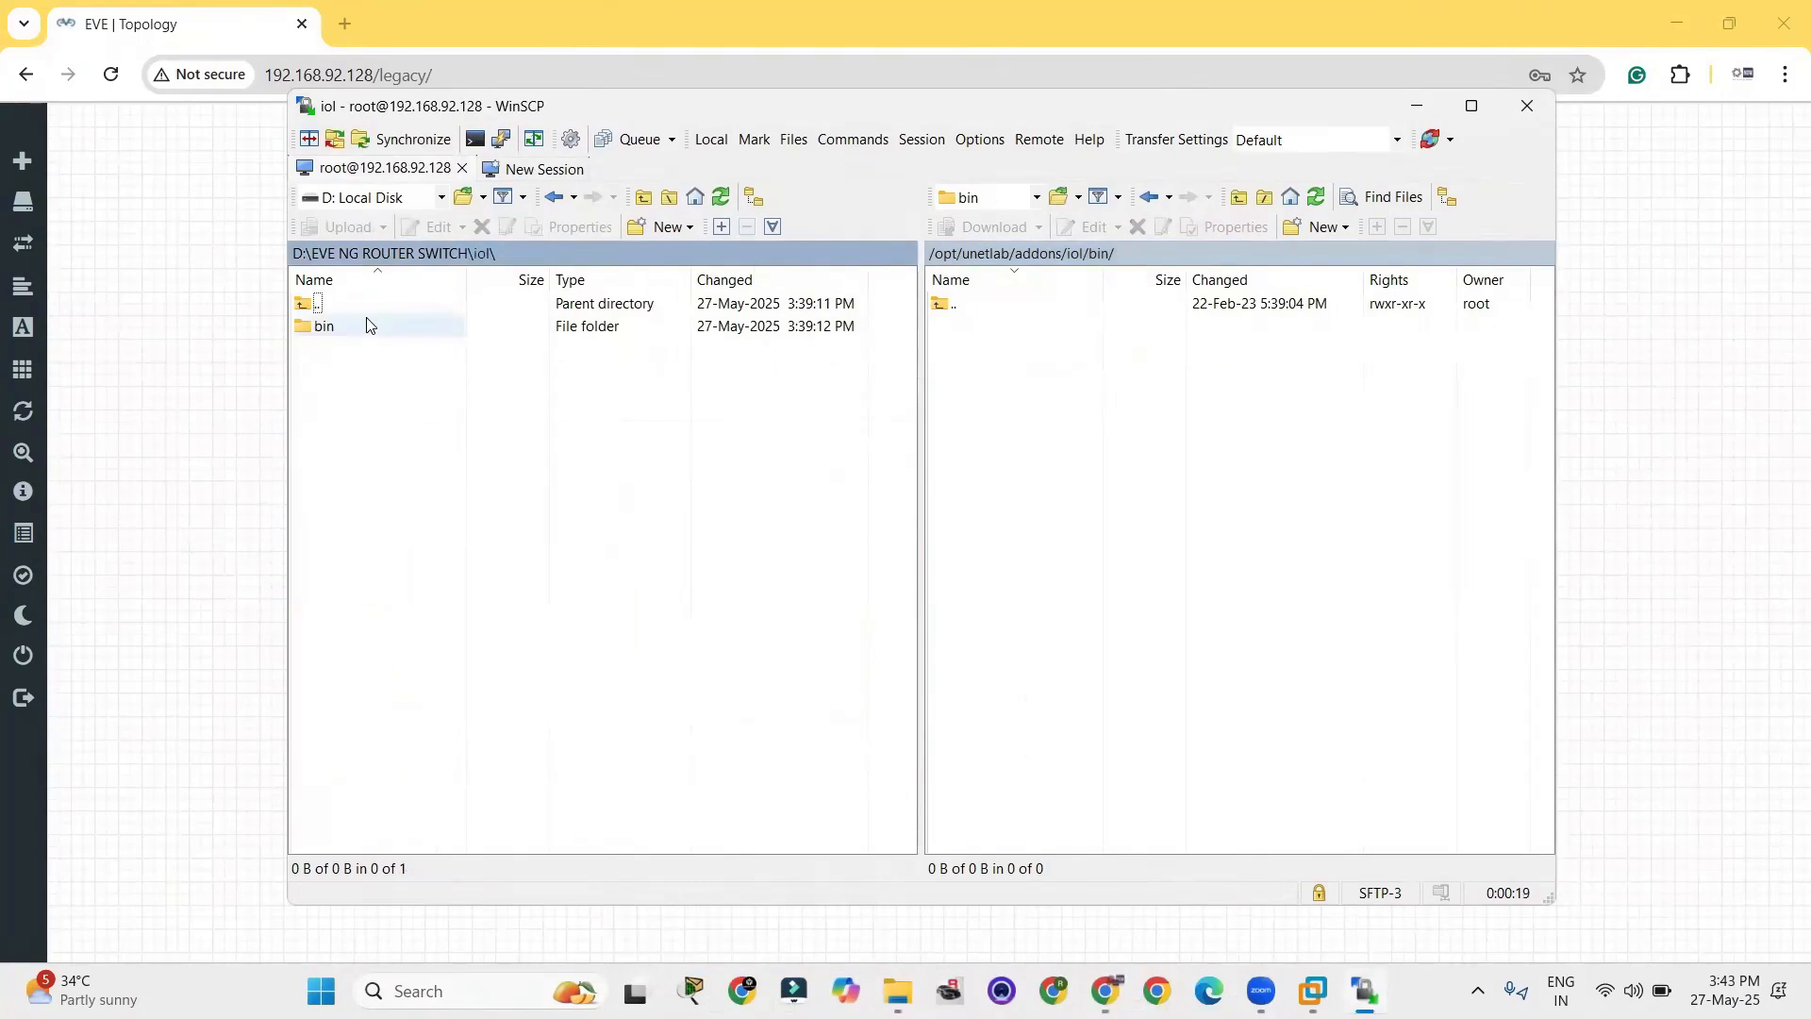
double_click(364, 327)
drag(391, 412, 802, 370)
drag(1033, 400, 1033, 400)
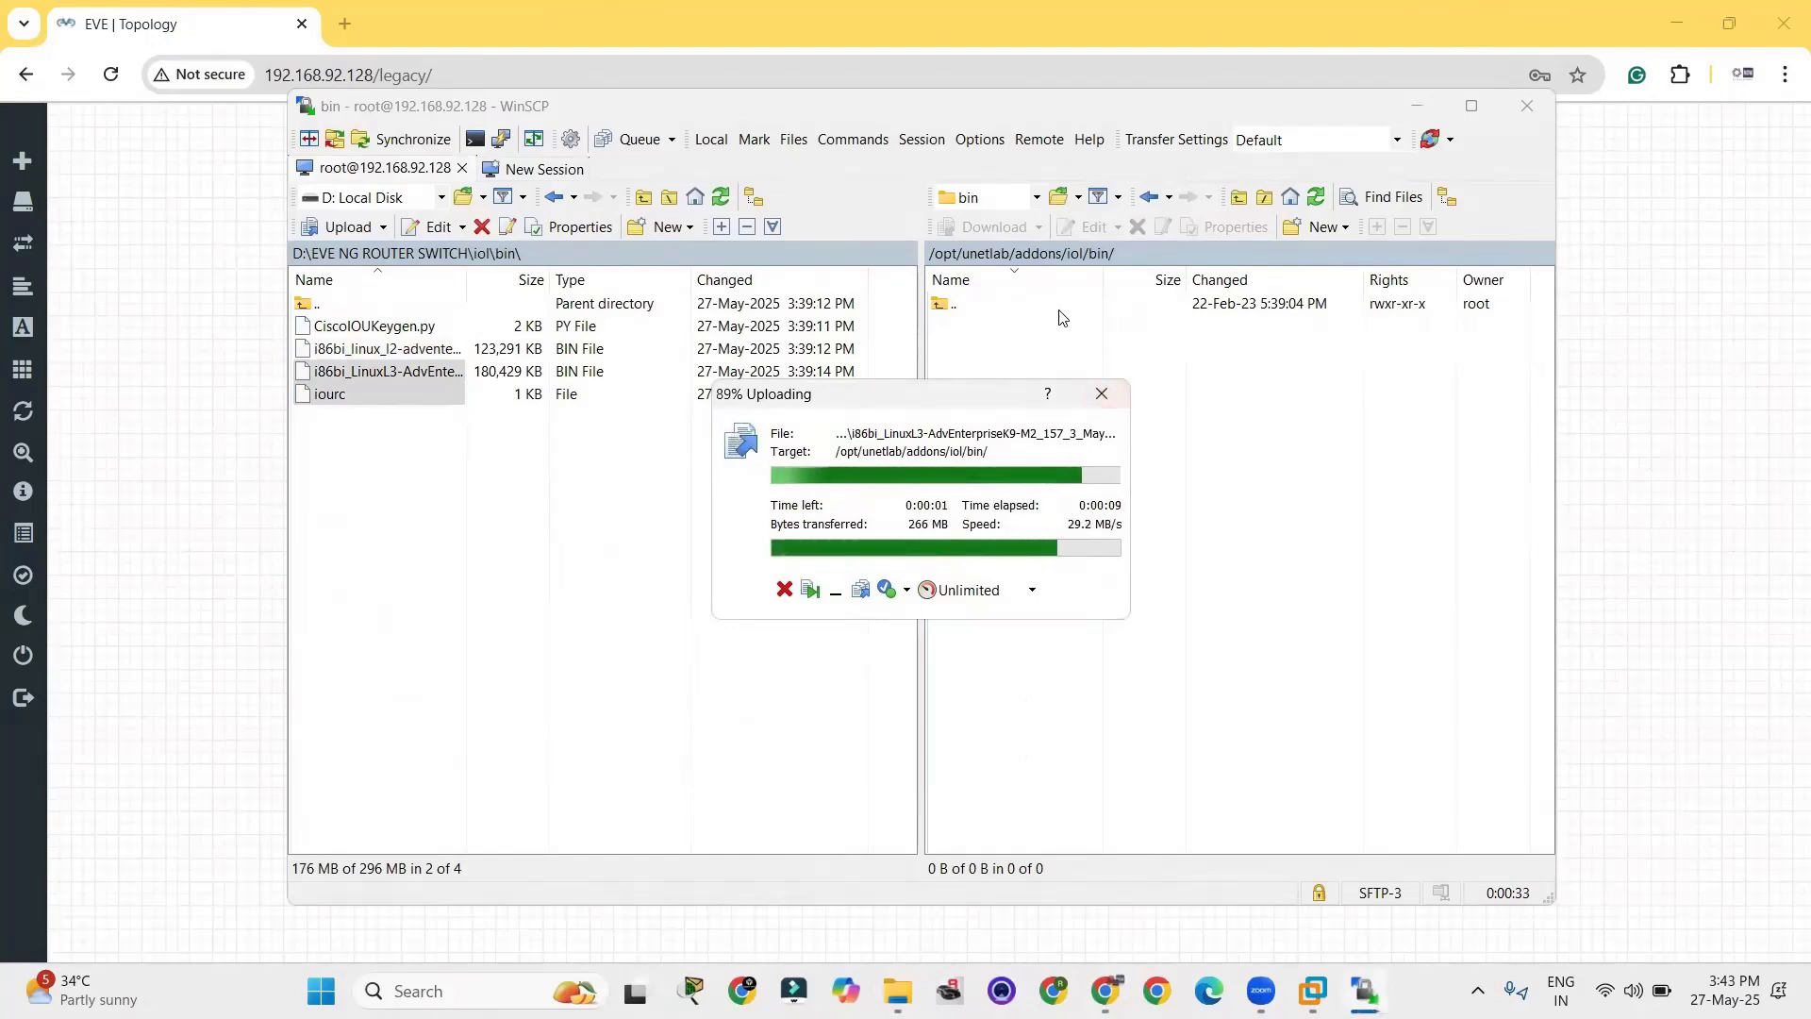
click(1031, 526)
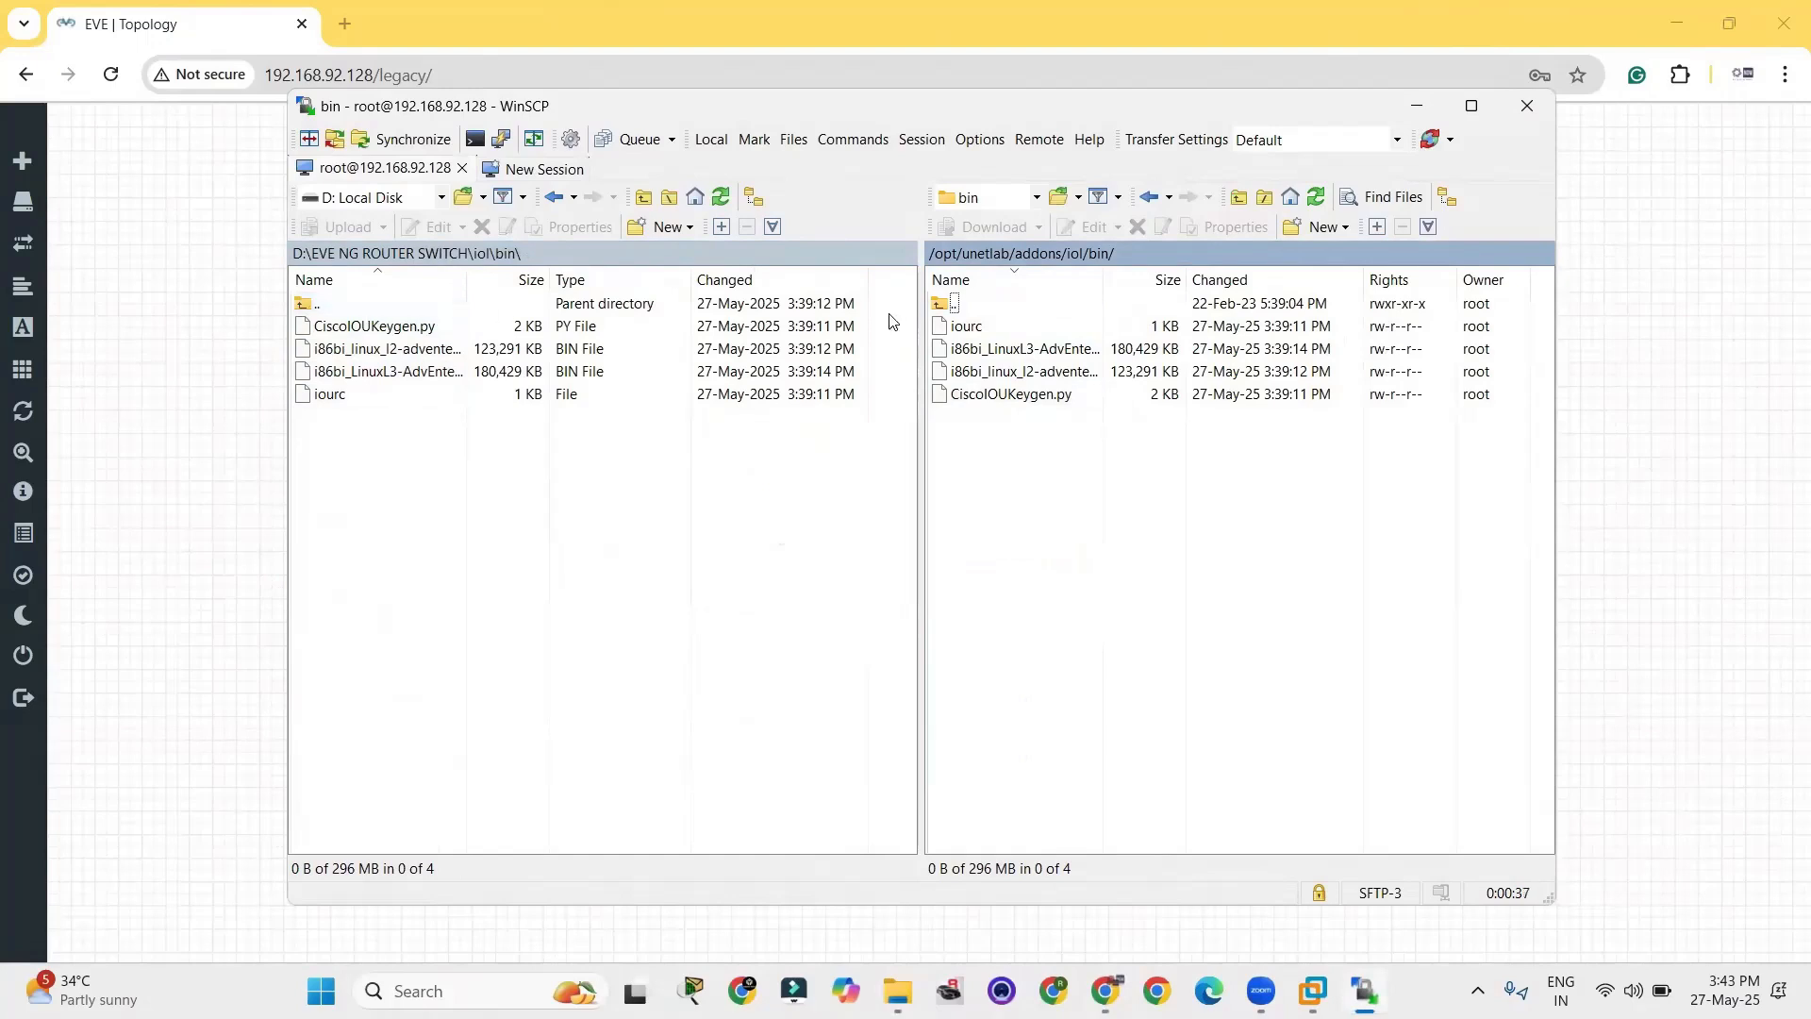
Go back up to the local EVE NG ROUTER SWITCH folder and to /opt/unetlab/addons on the server.
click(967, 303)
double_click(986, 308)
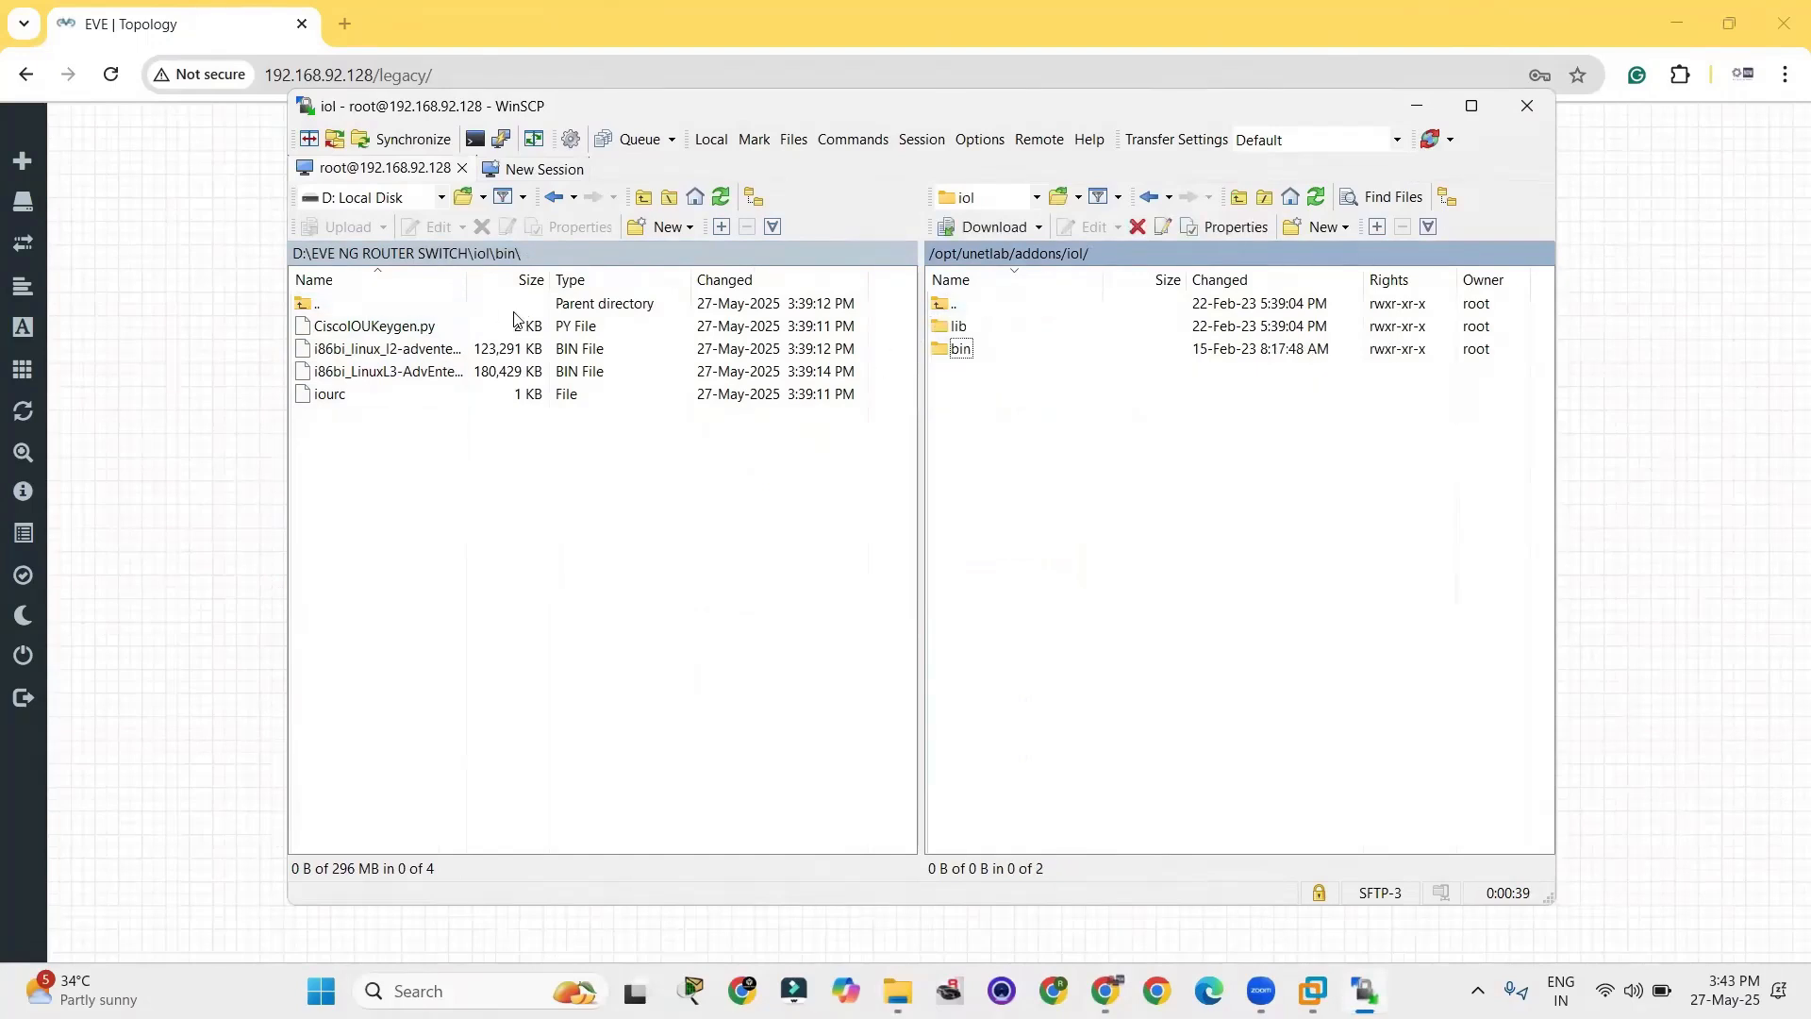
double_click(364, 304)
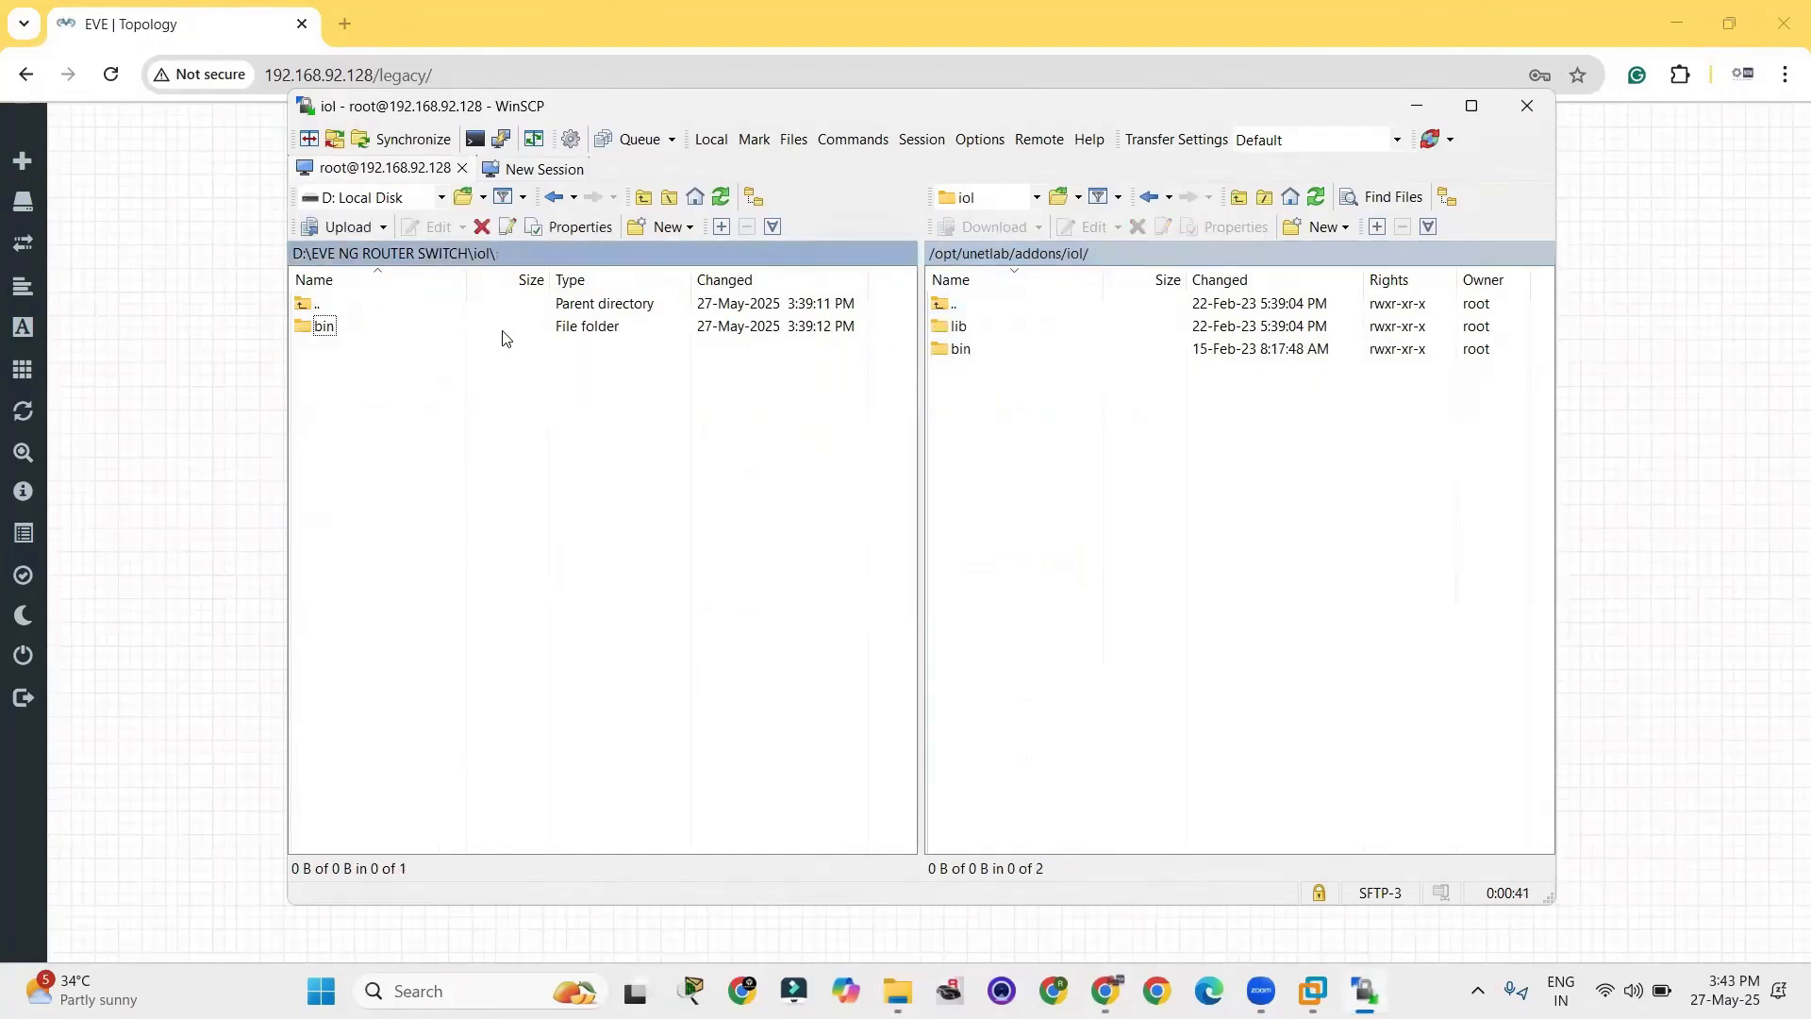
double_click(362, 300)
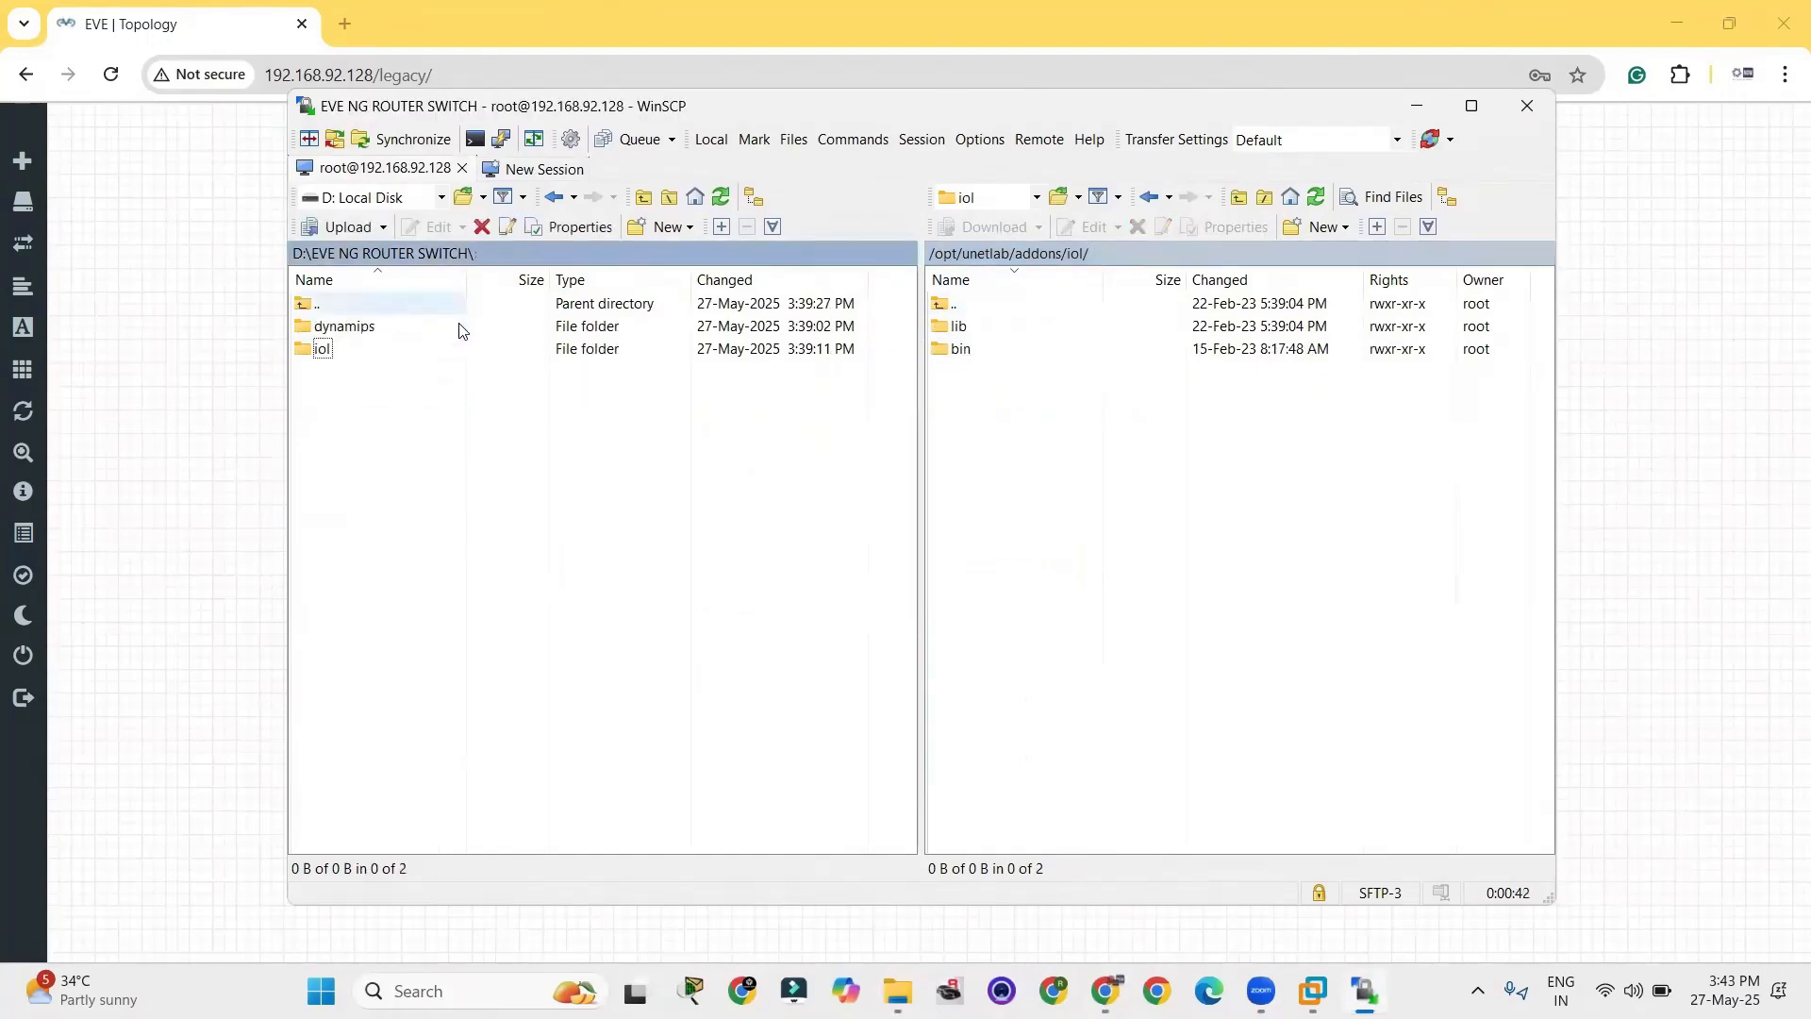
double_click(986, 303)
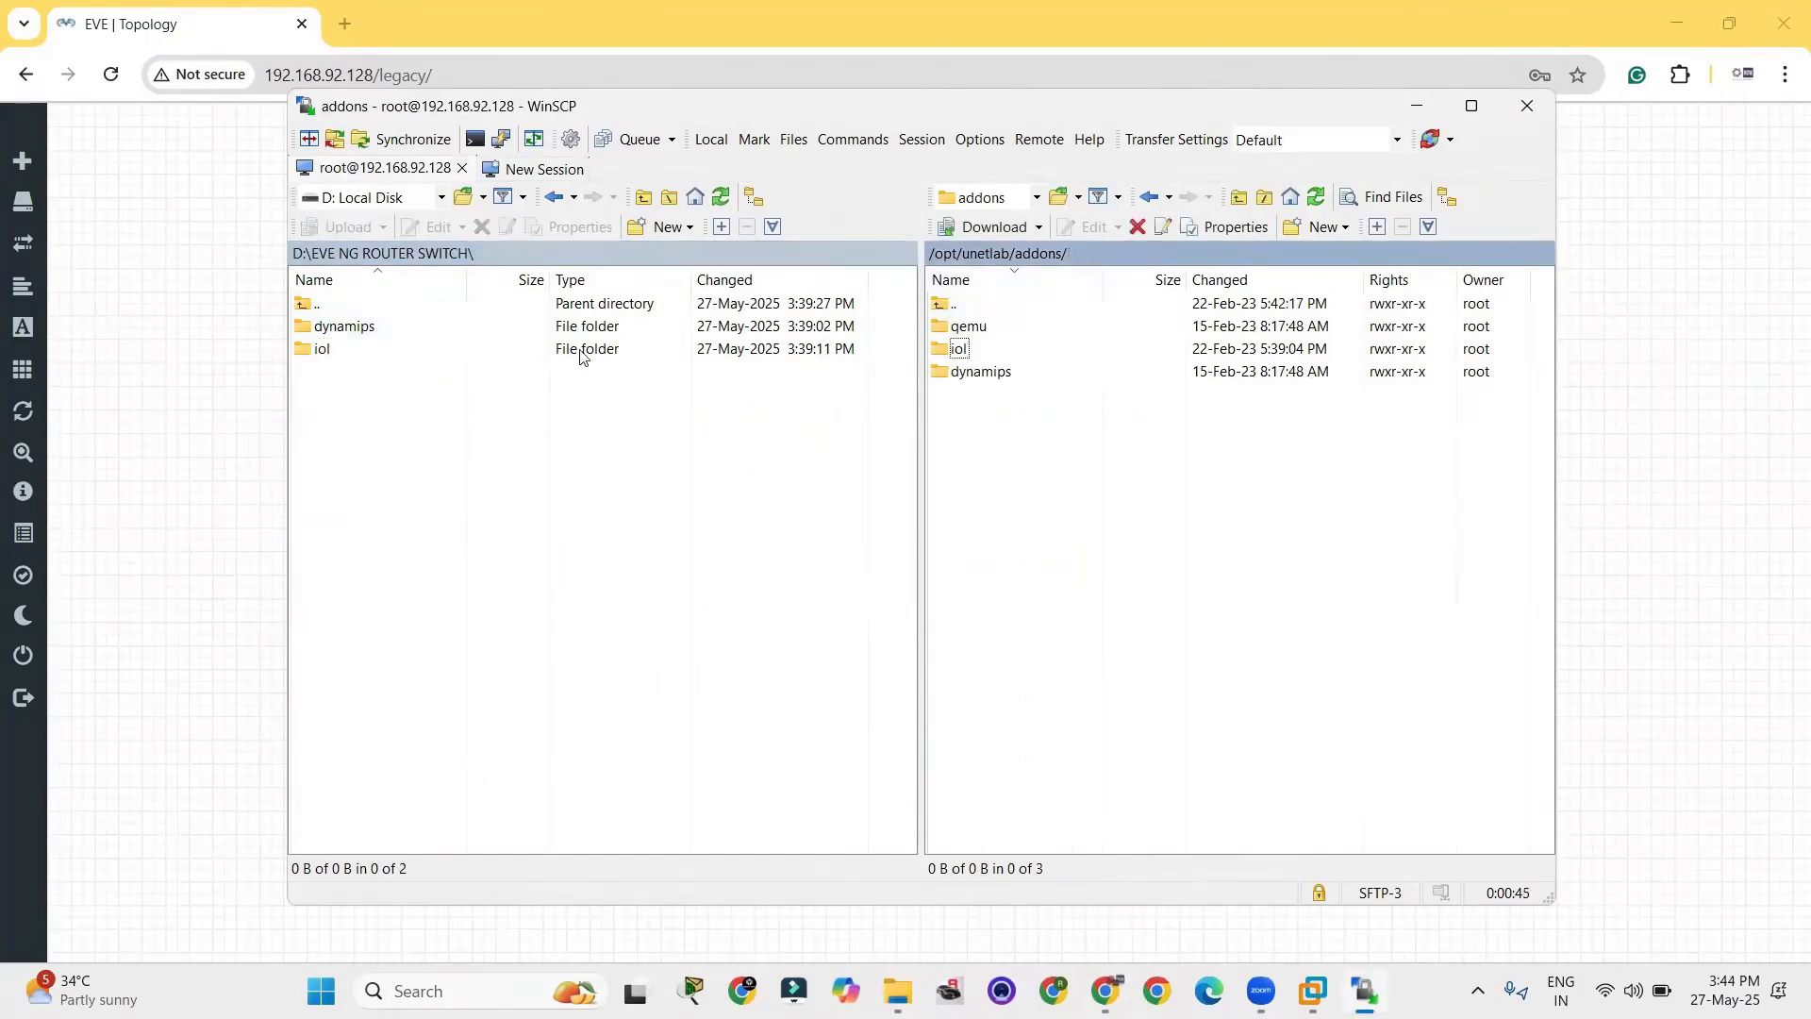
Upload the c3725 and c7200 image files from the local dynamips folder to /opt/unetlab/addons/dynamips on the server.
double_click(364, 327)
click(981, 375)
double_click(981, 374)
drag(517, 397, 954, 394)
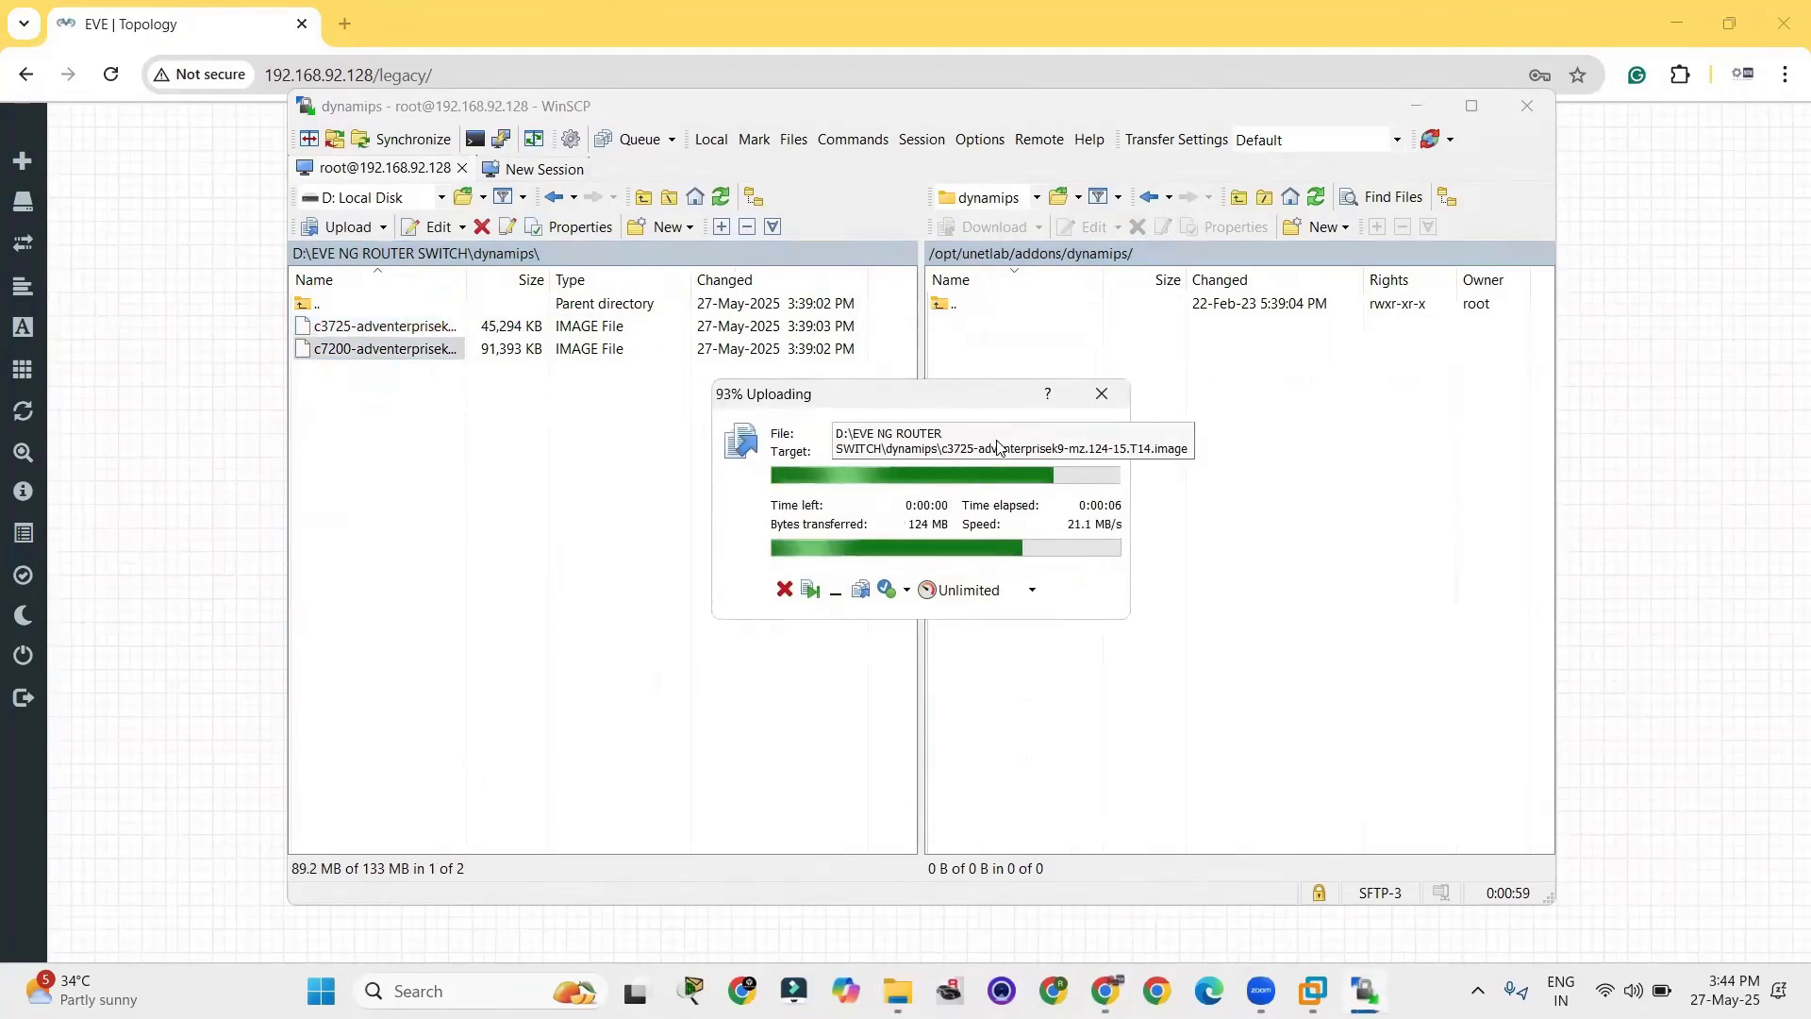
click(1094, 447)
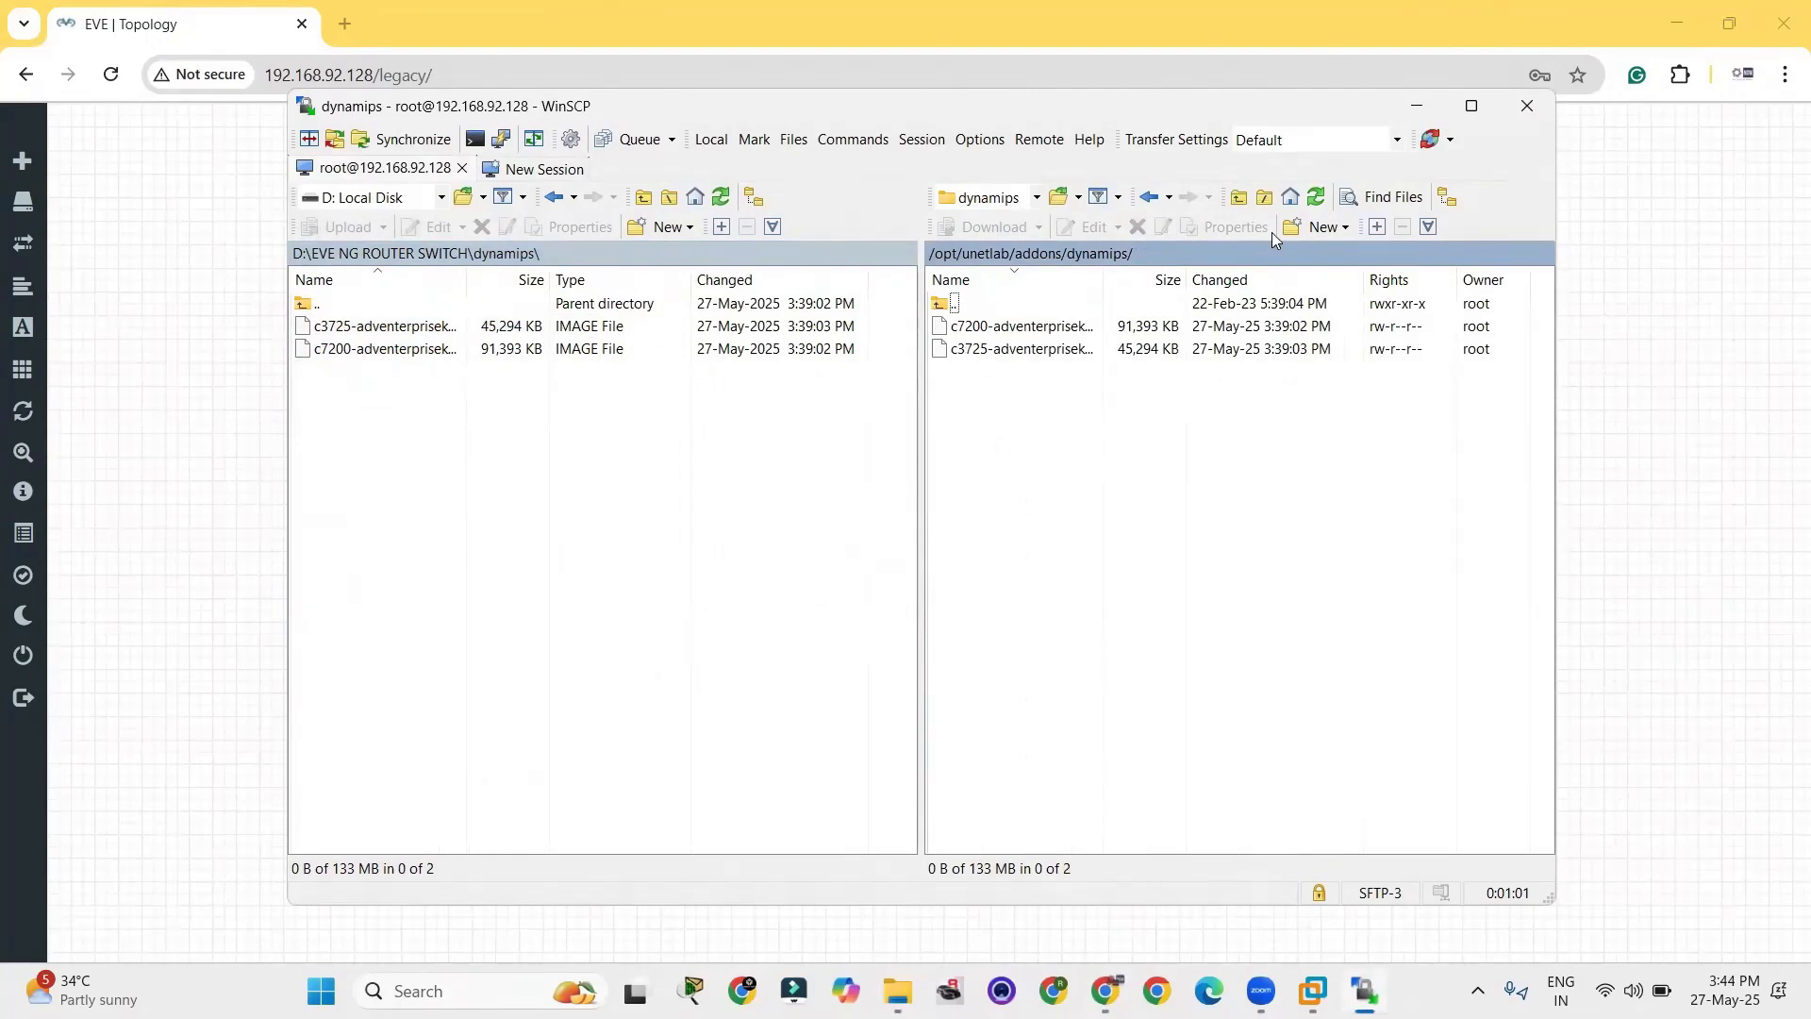
Return to the EVE-NG topology and add one Cisco IOS 3725 (Dynamips) node with its default settings.
click(1416, 106)
right_click(615, 314)
click(706, 358)
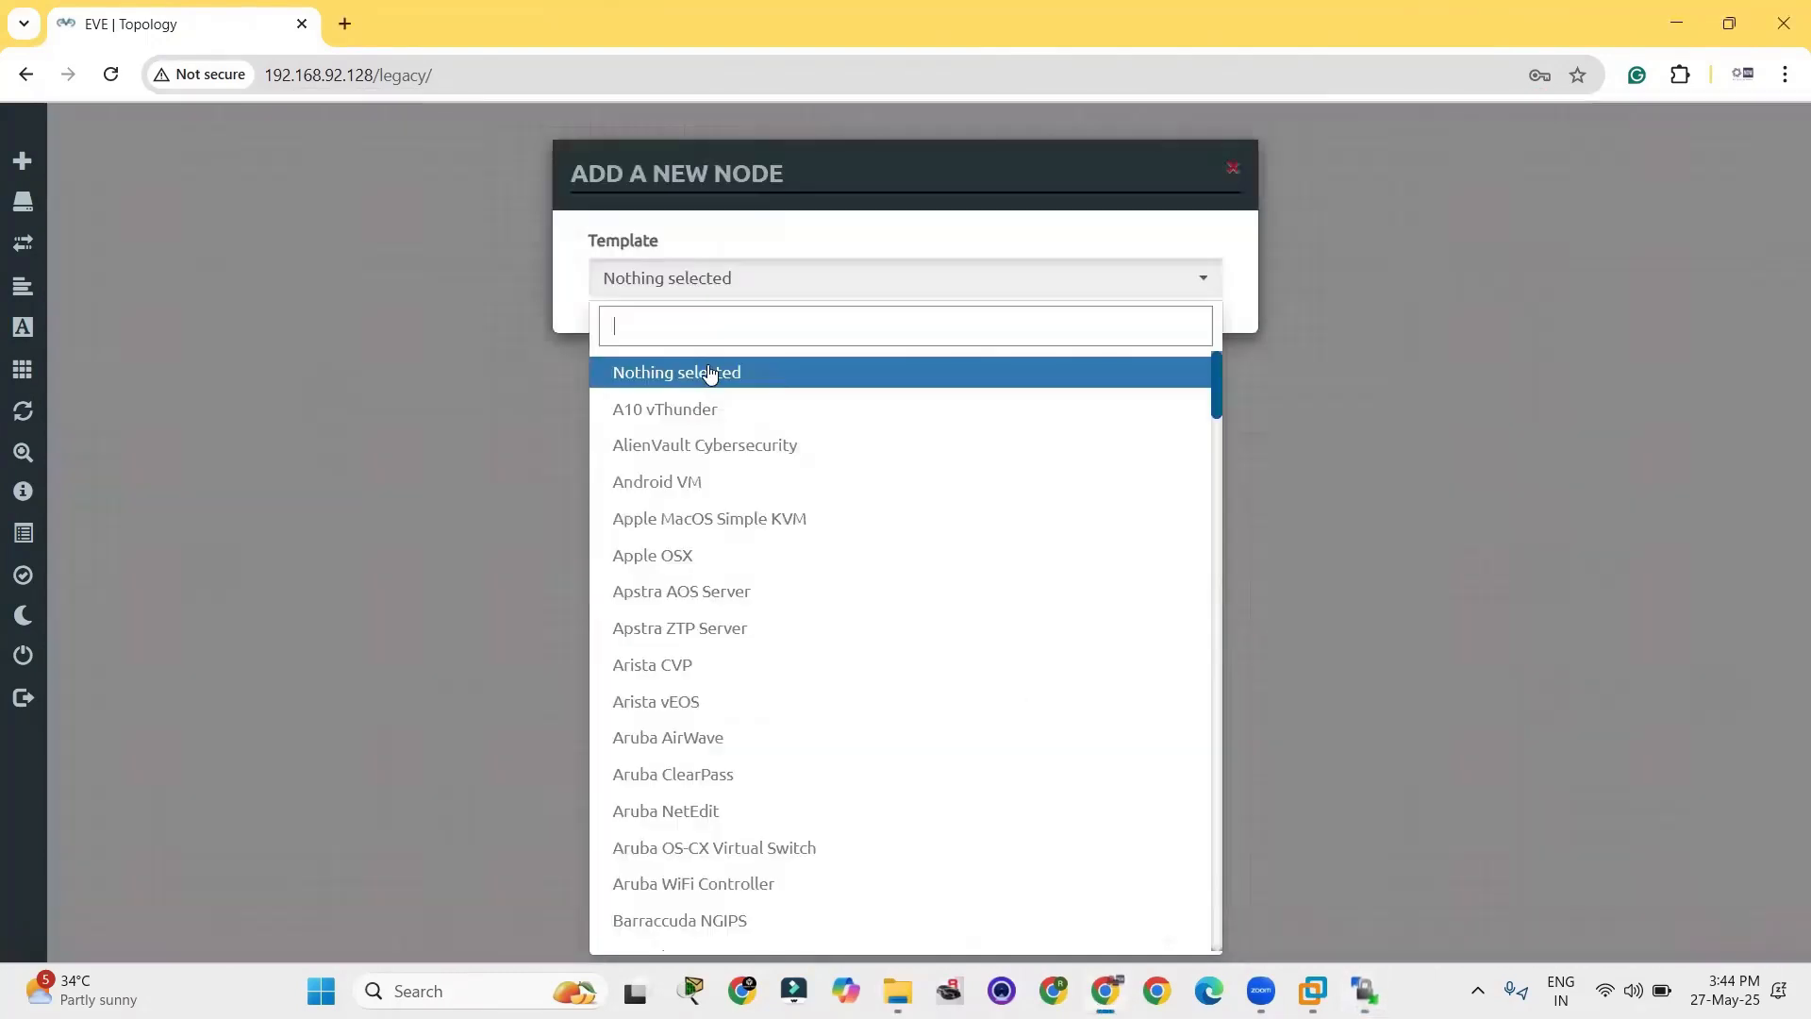
key(Down)
key(Down)
key(Down)
key(Down)
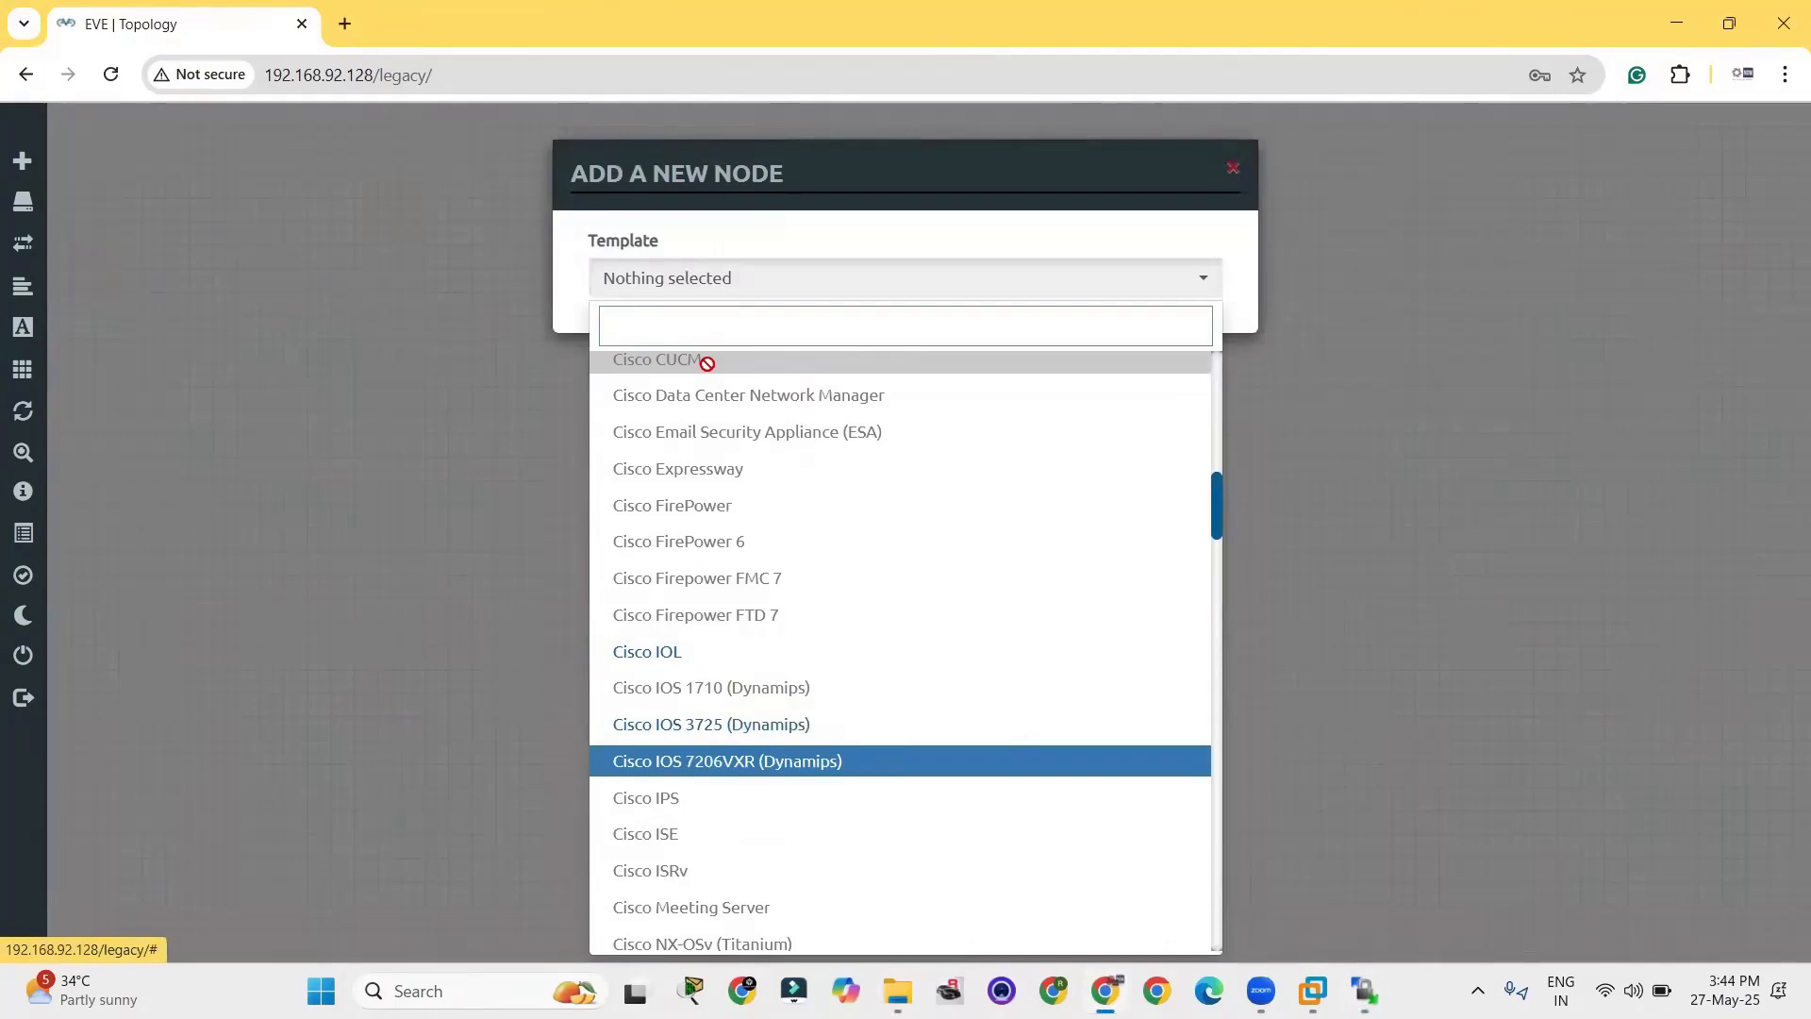
key(Down)
key(Down)
key(Down)
key(Down)
key(Down)
key(Up)
key(Return)
scroll(780, 473, down, 3)
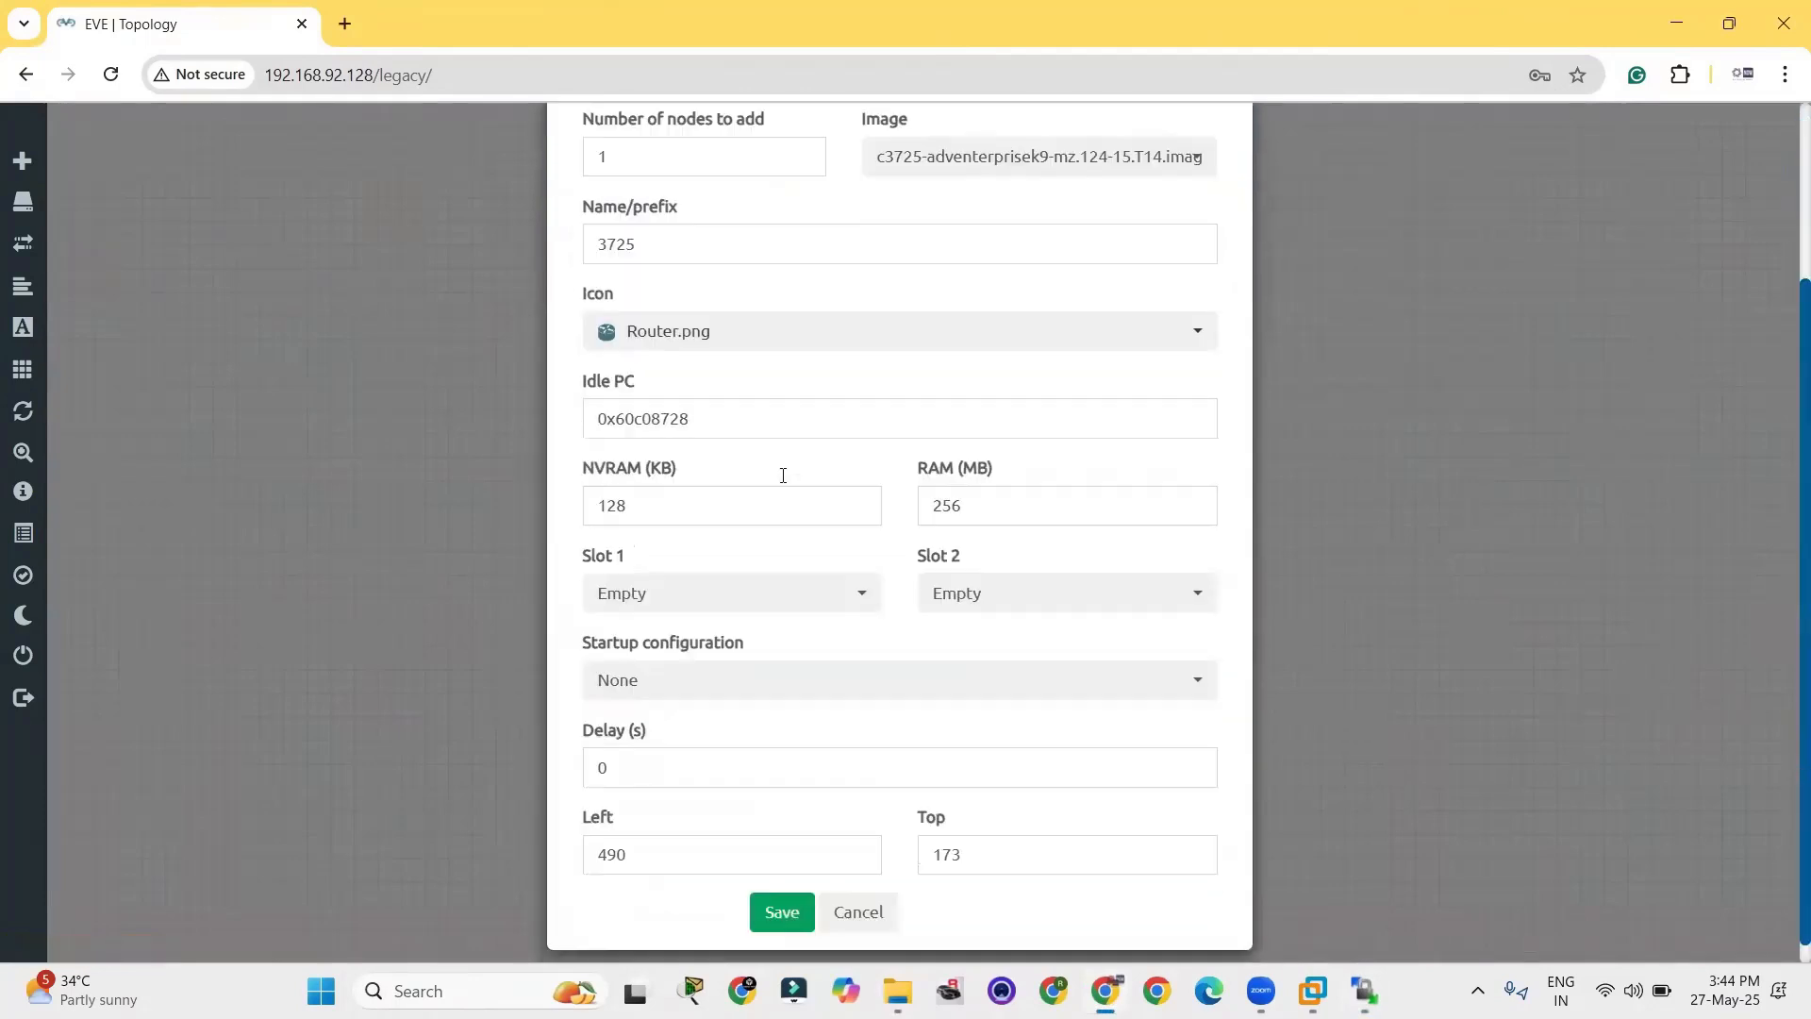
click(782, 890)
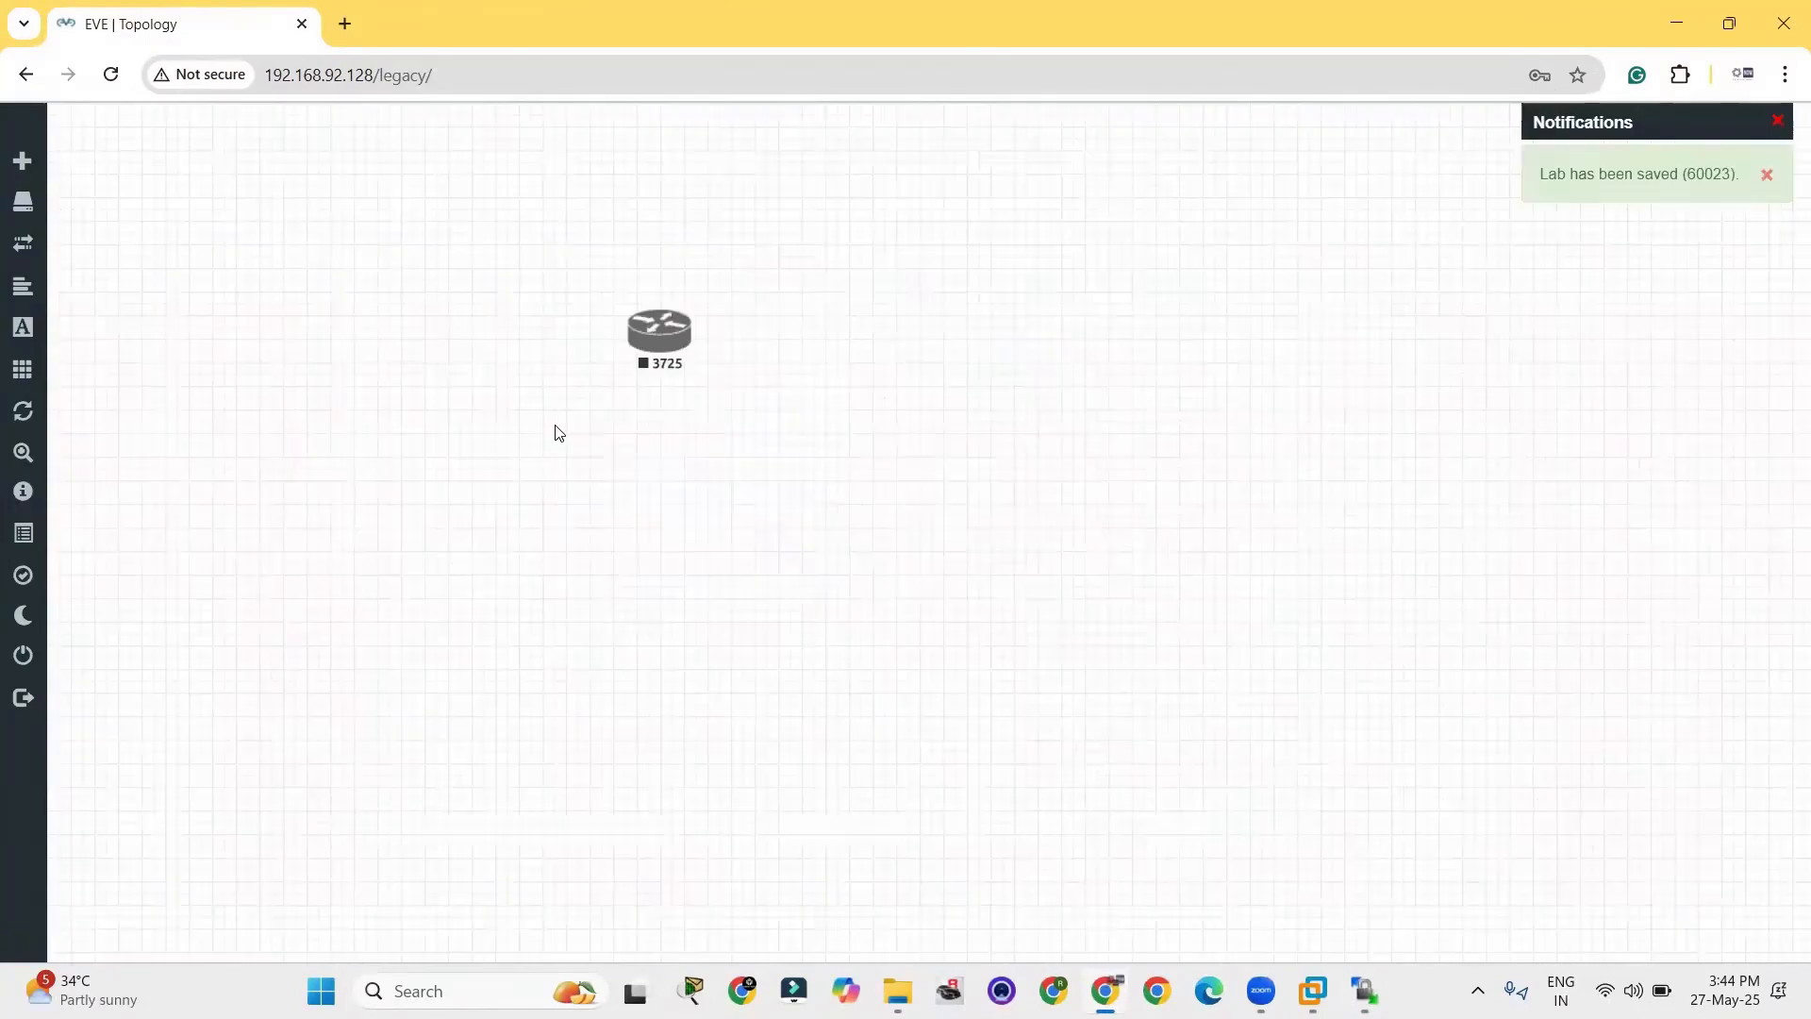
Start the 3725 node, move it nearer the middle of the topology and start it again.
right_click(664, 335)
click(734, 377)
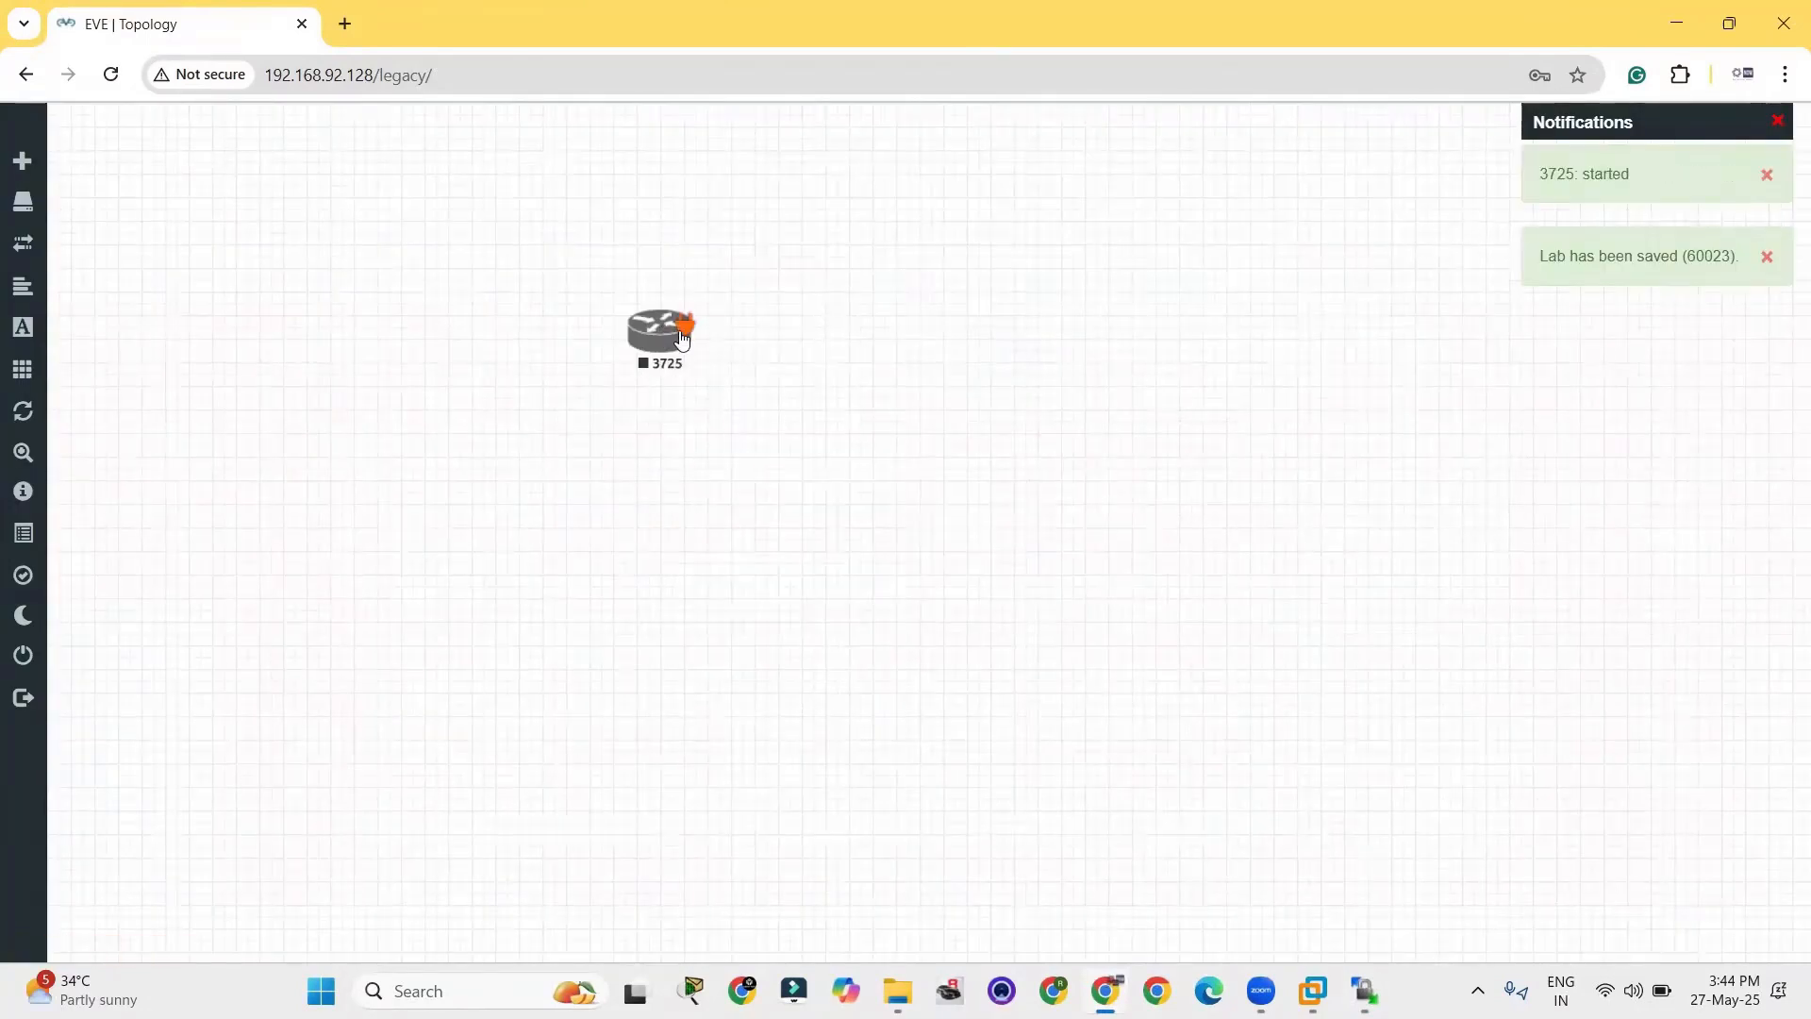
drag(660, 341, 897, 369)
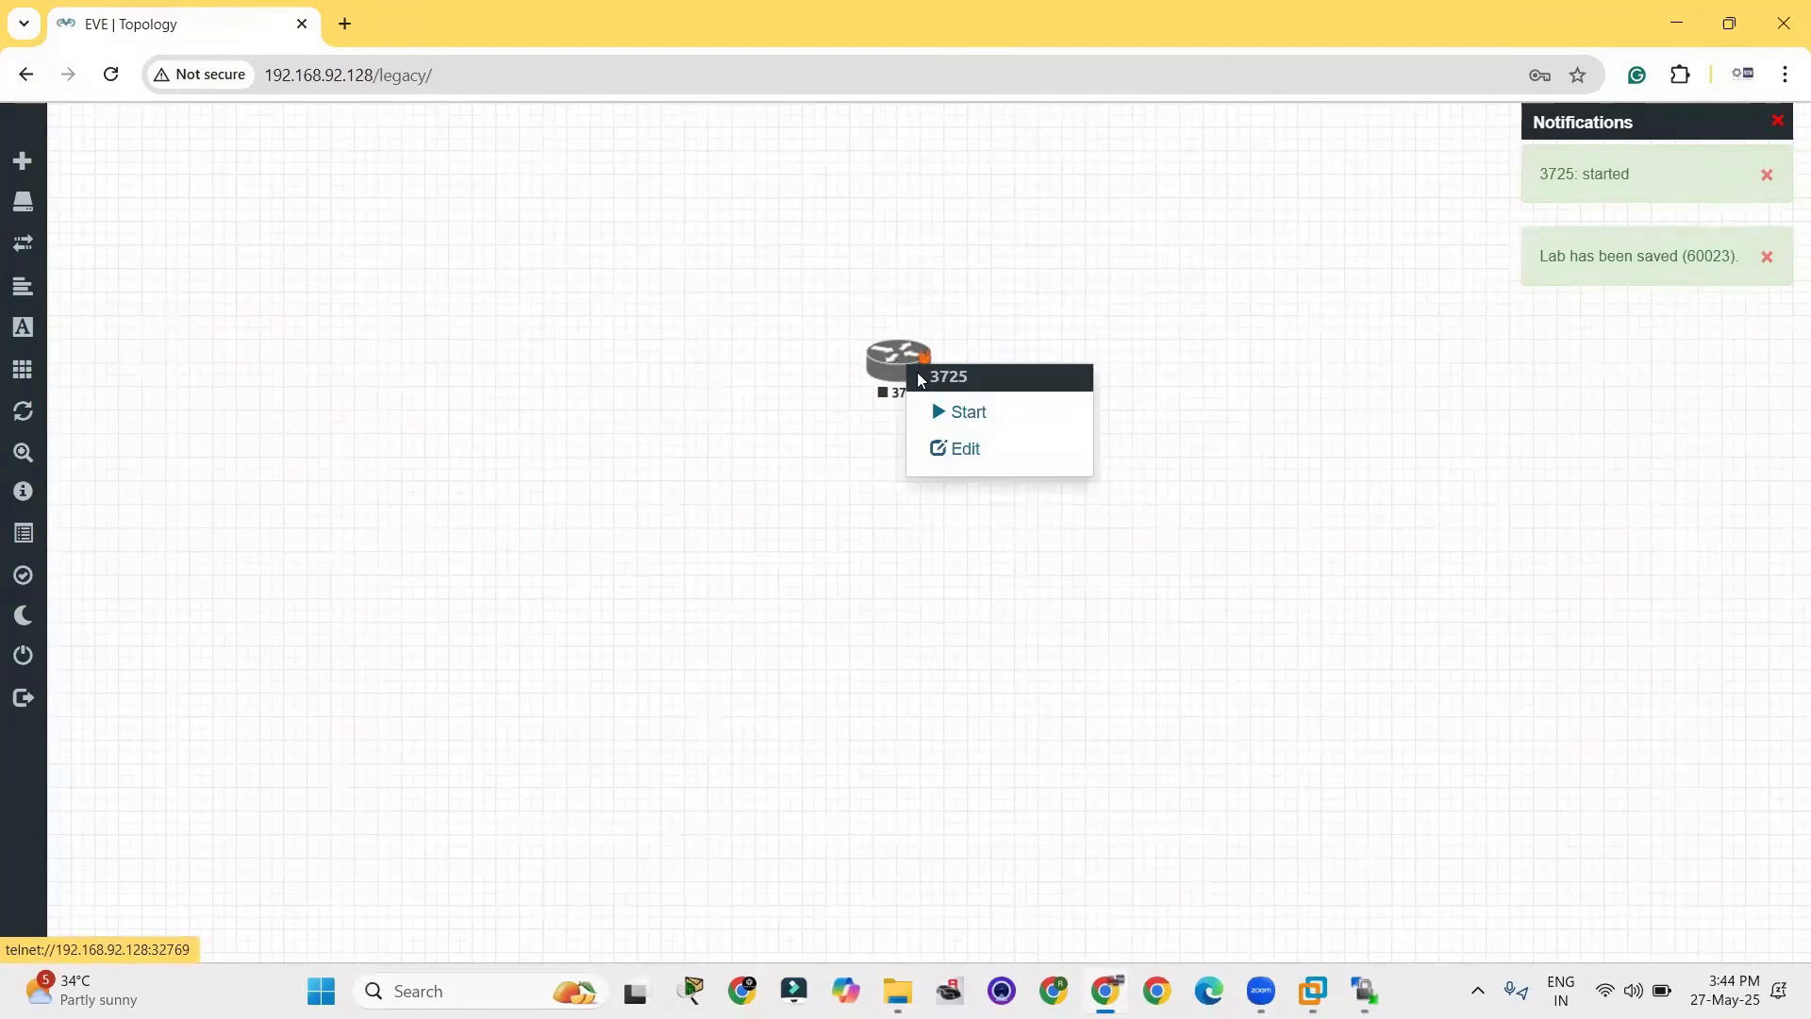
click(954, 412)
Try to open the running 3725 node's console through its telnet link.
click(889, 366)
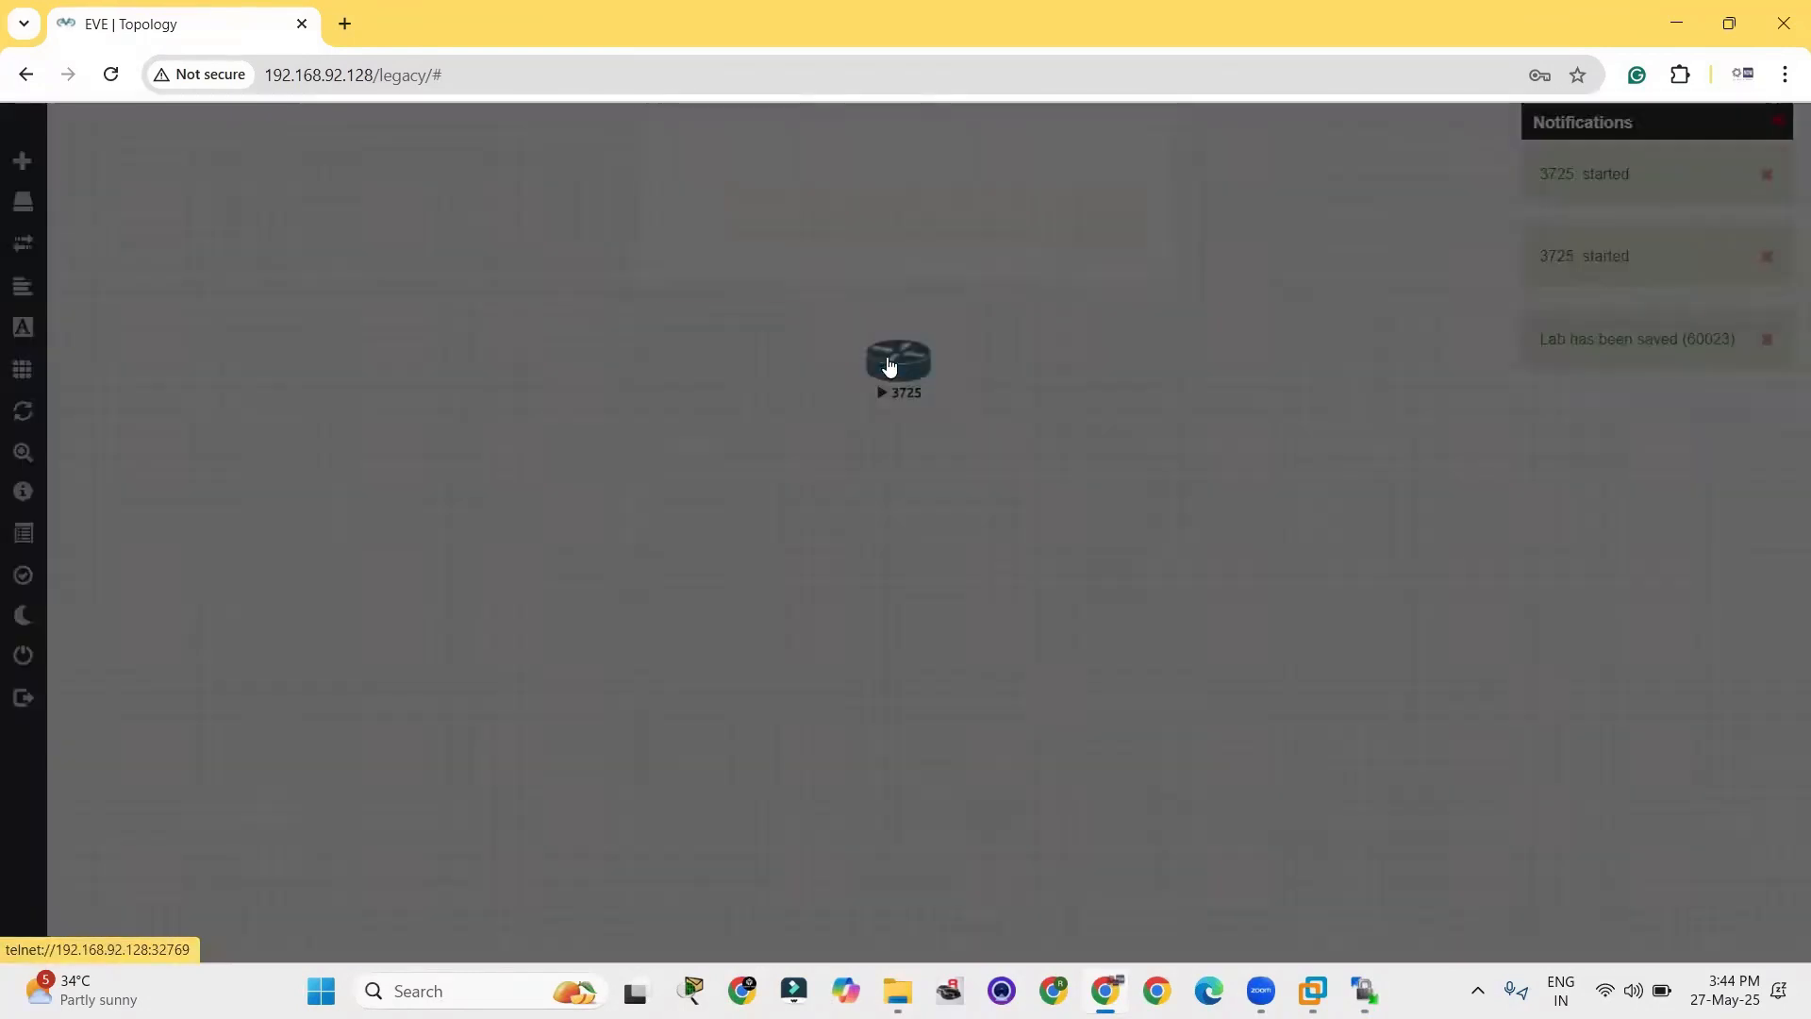
click(911, 253)
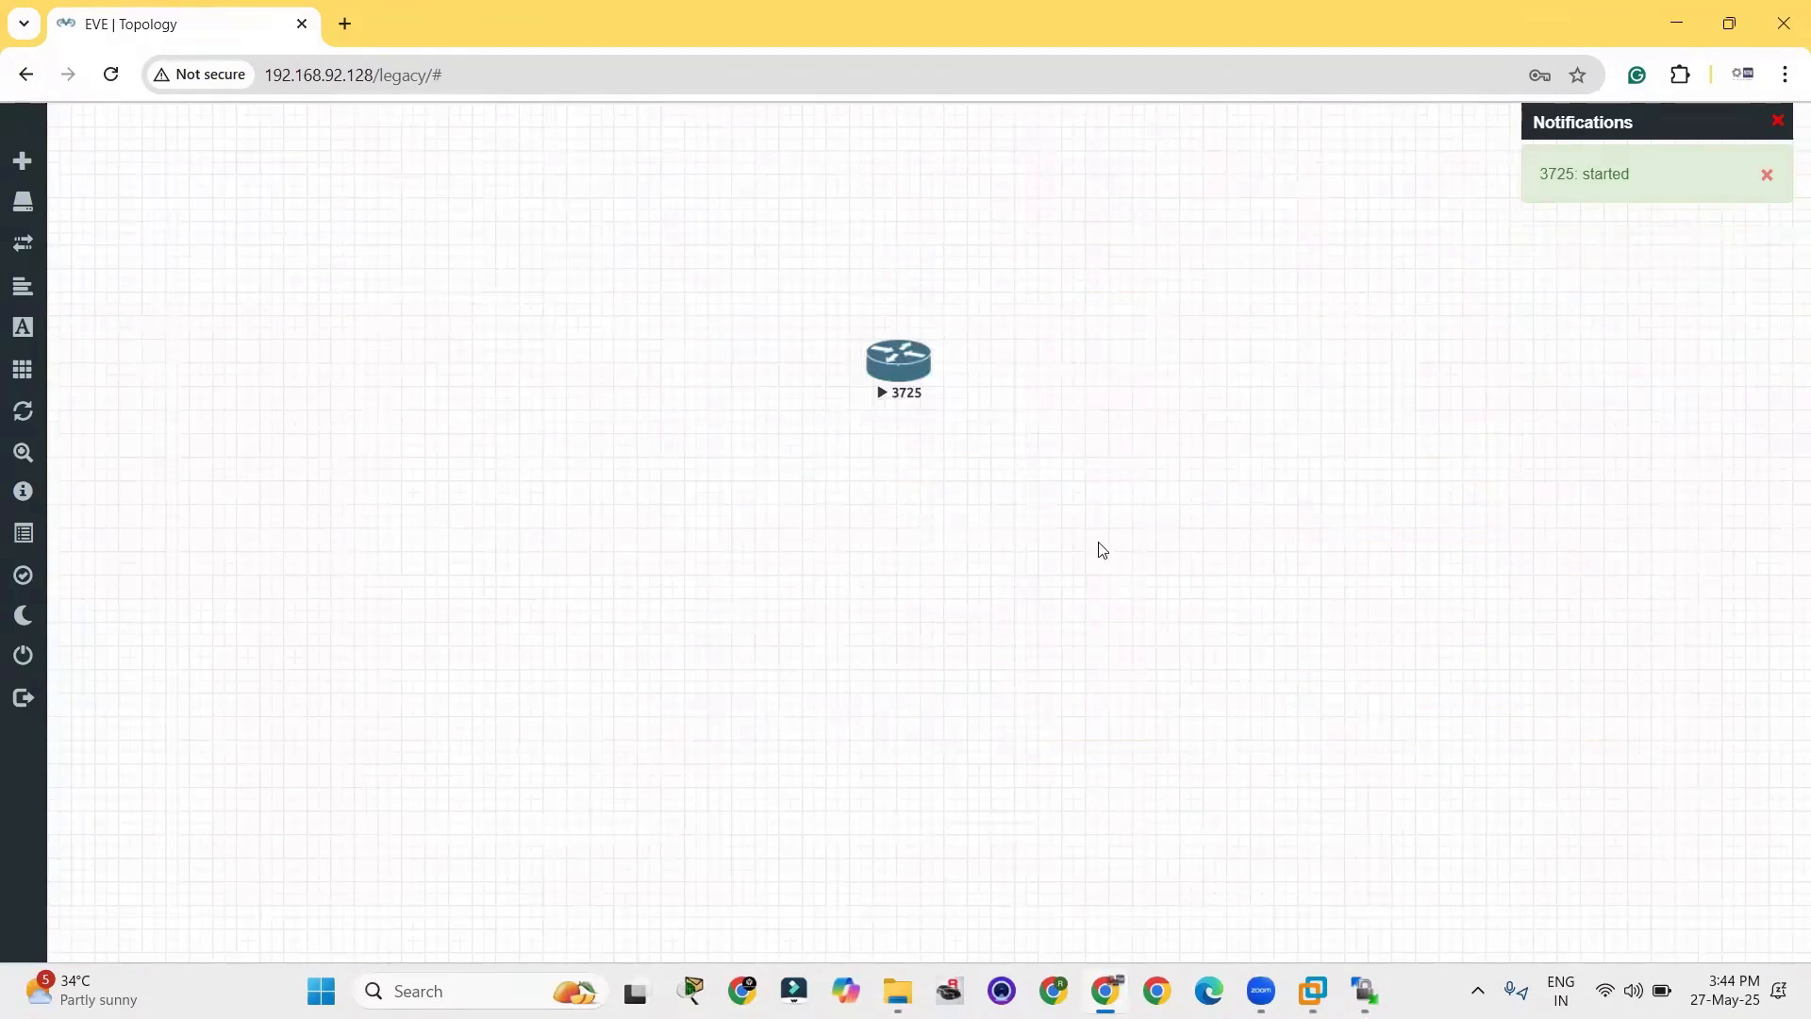
right_click(904, 364)
click(903, 374)
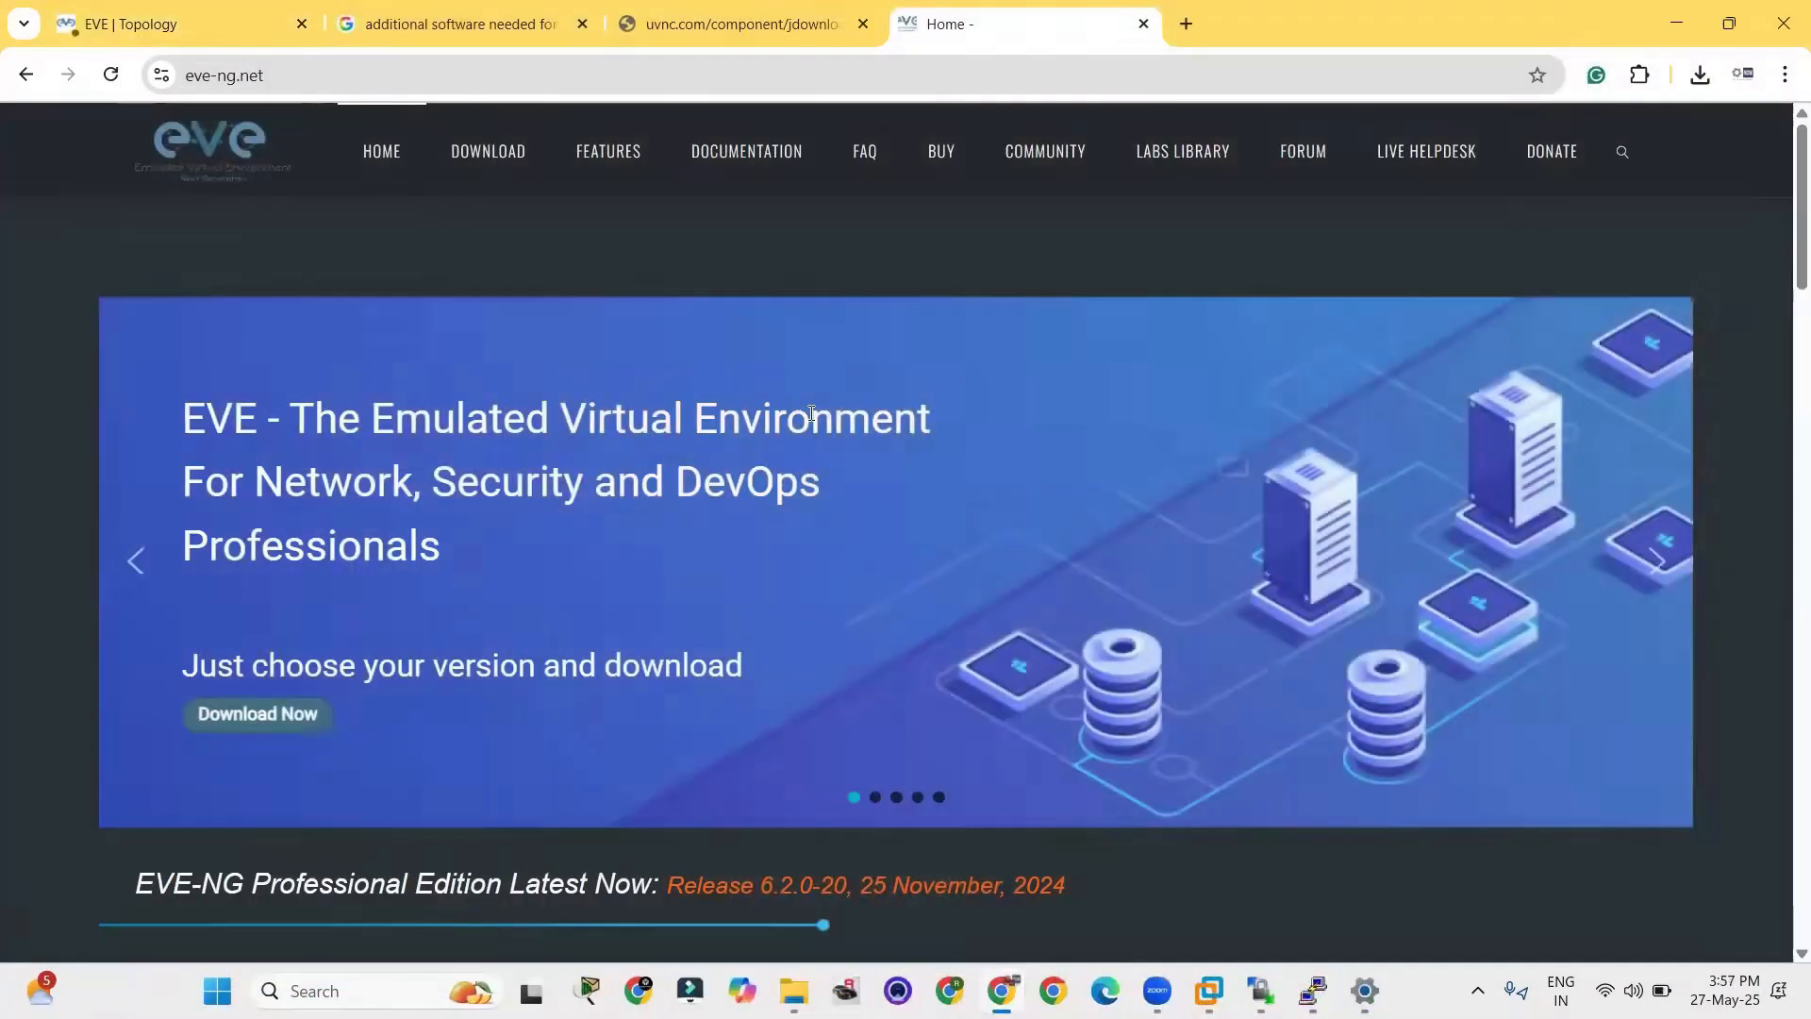
Open the EVE-NG download page from the download link on the eve-ng.net home page.
scroll(826, 449, down, 3)
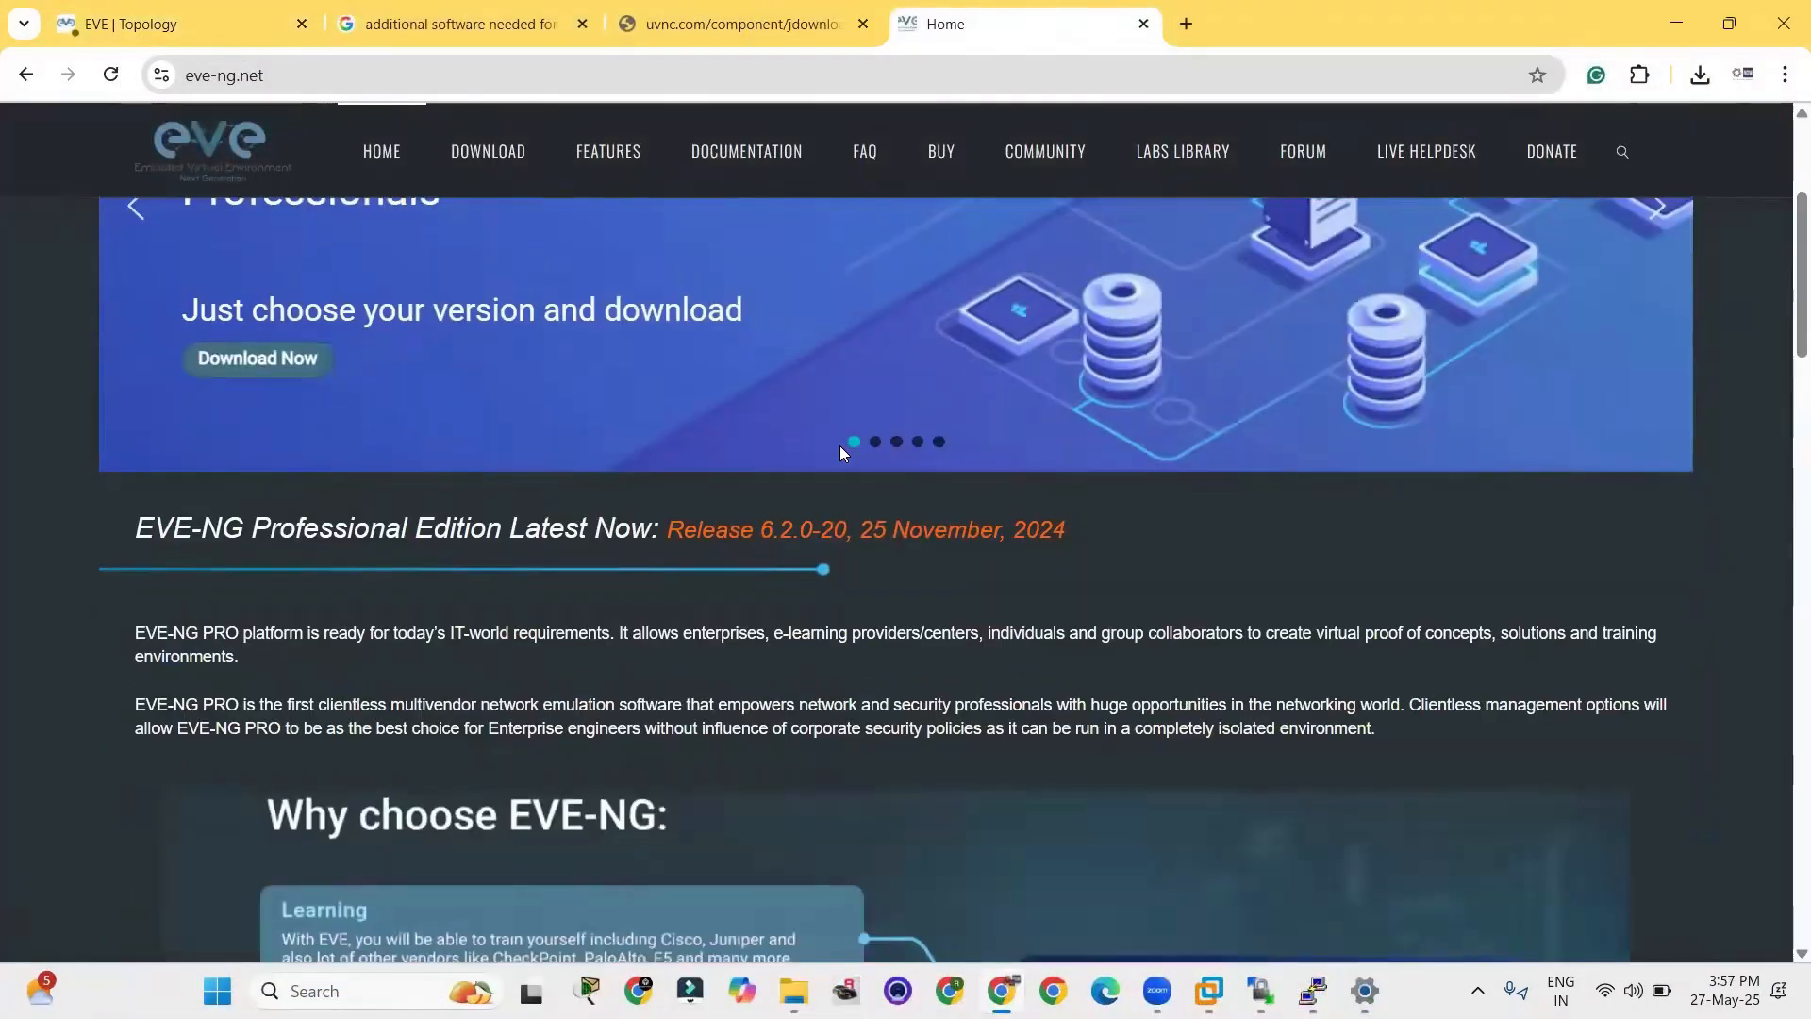
scroll(840, 446, down, 10)
scroll(847, 447, down, 1)
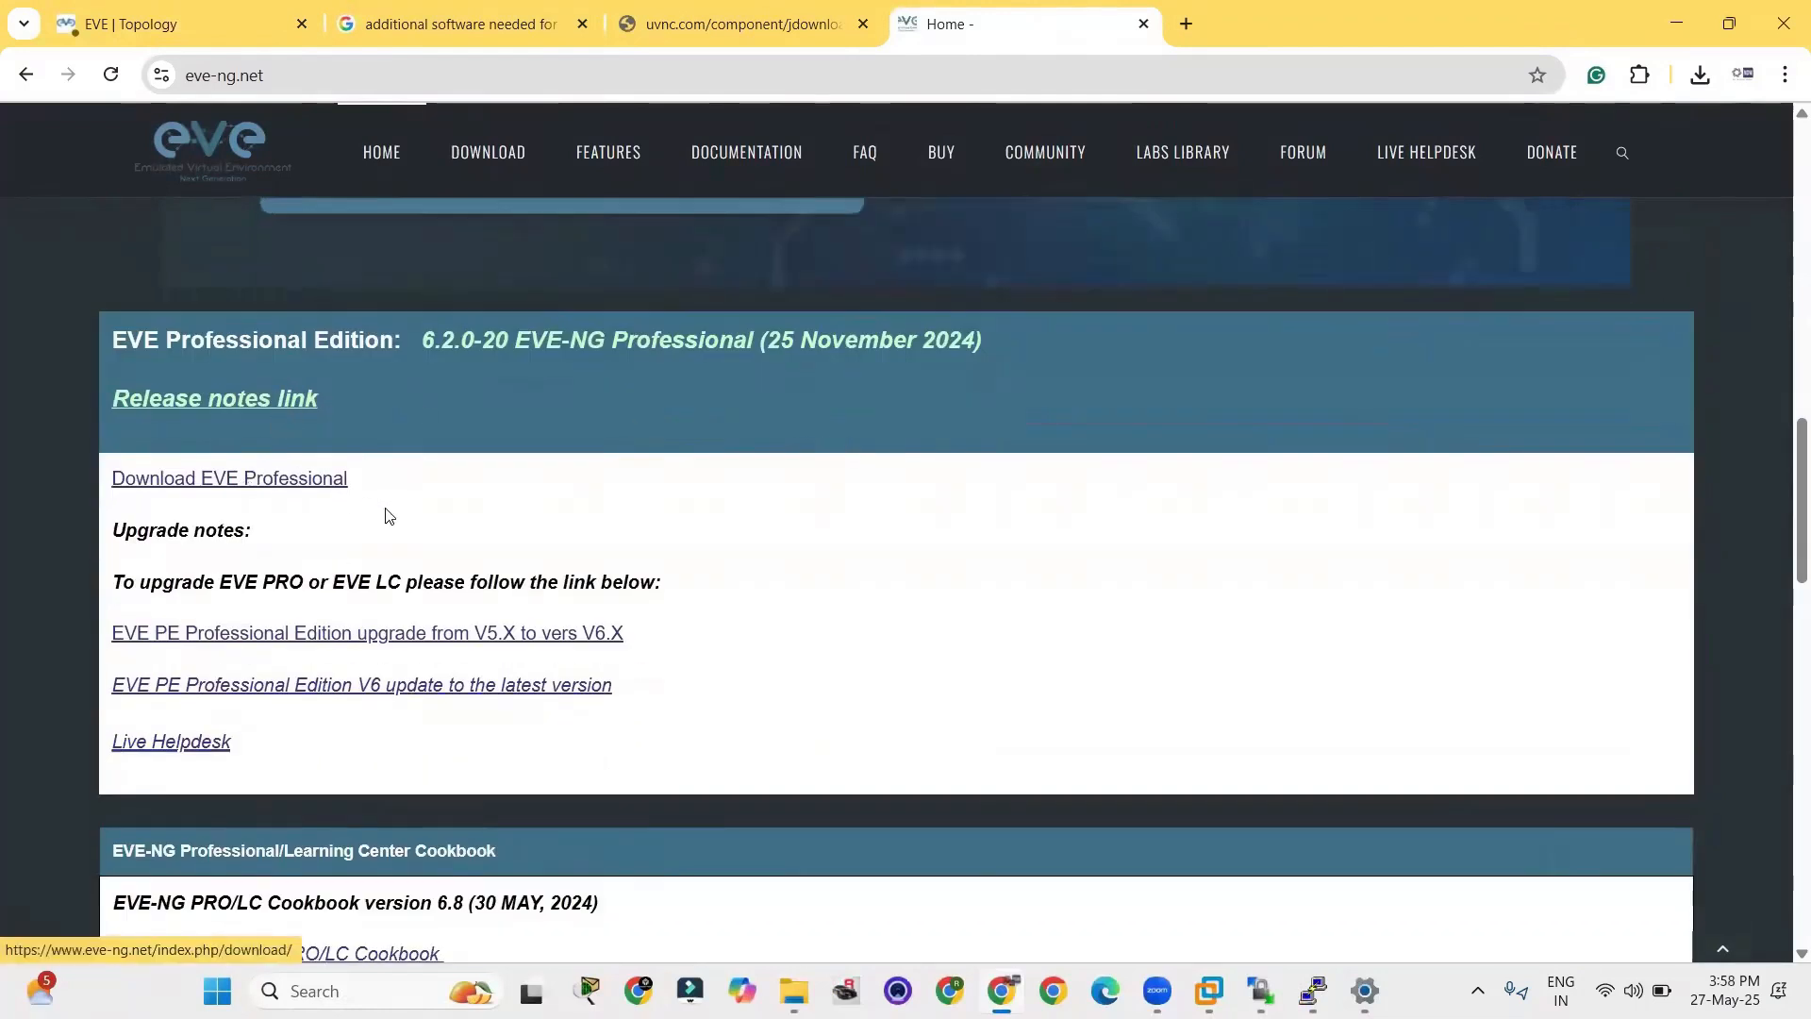
scroll(388, 513, down, 1)
click(262, 360)
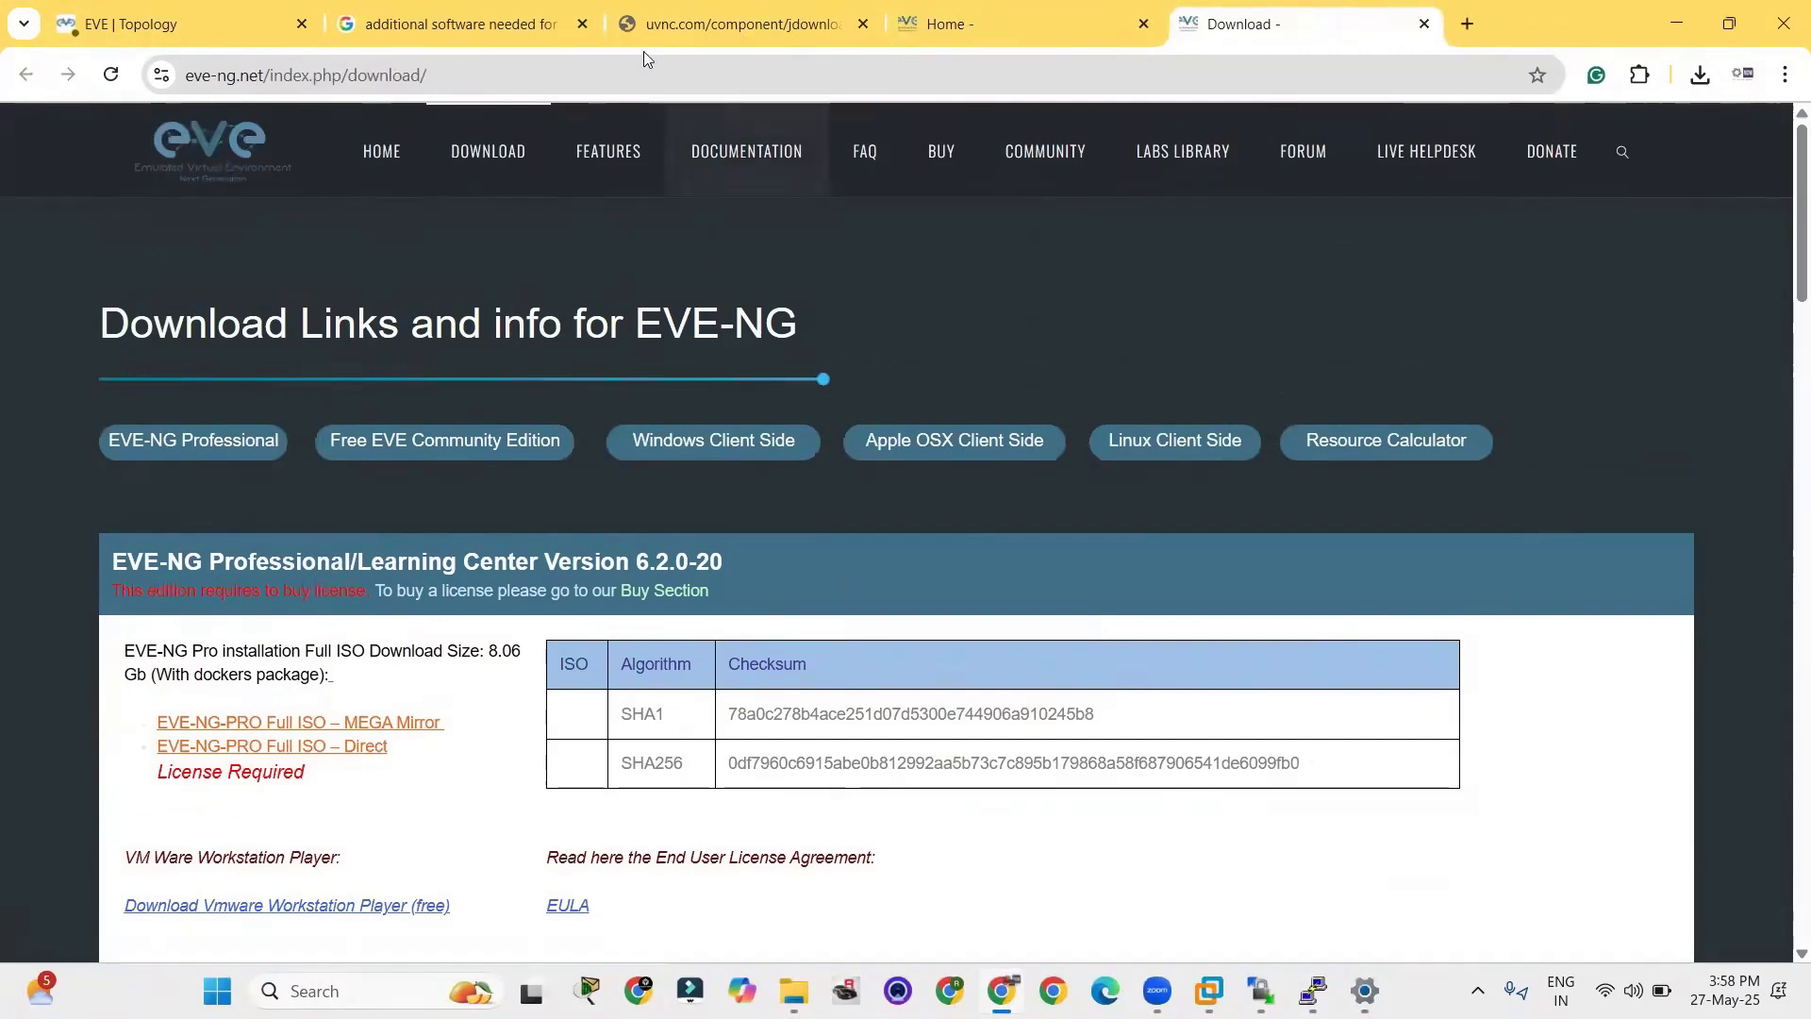
Go to the Windows Client Side downloads and open the Windows integration pack link.
click(677, 89)
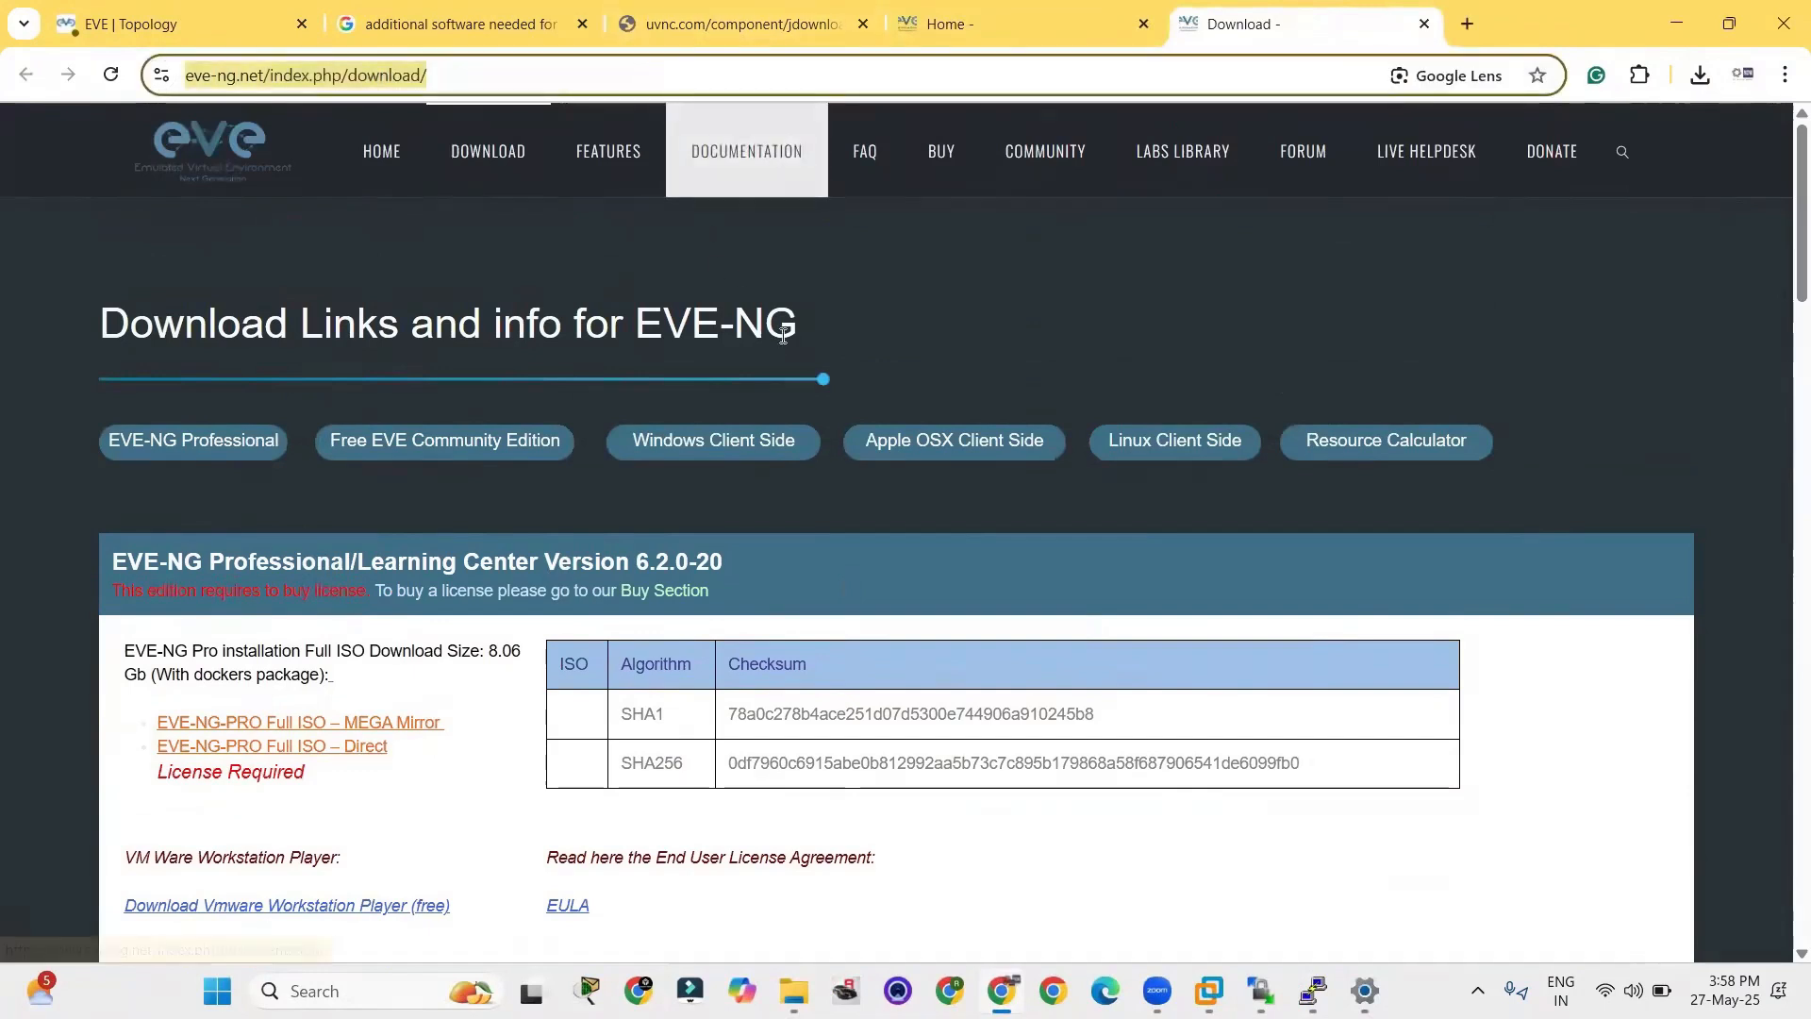
click(717, 443)
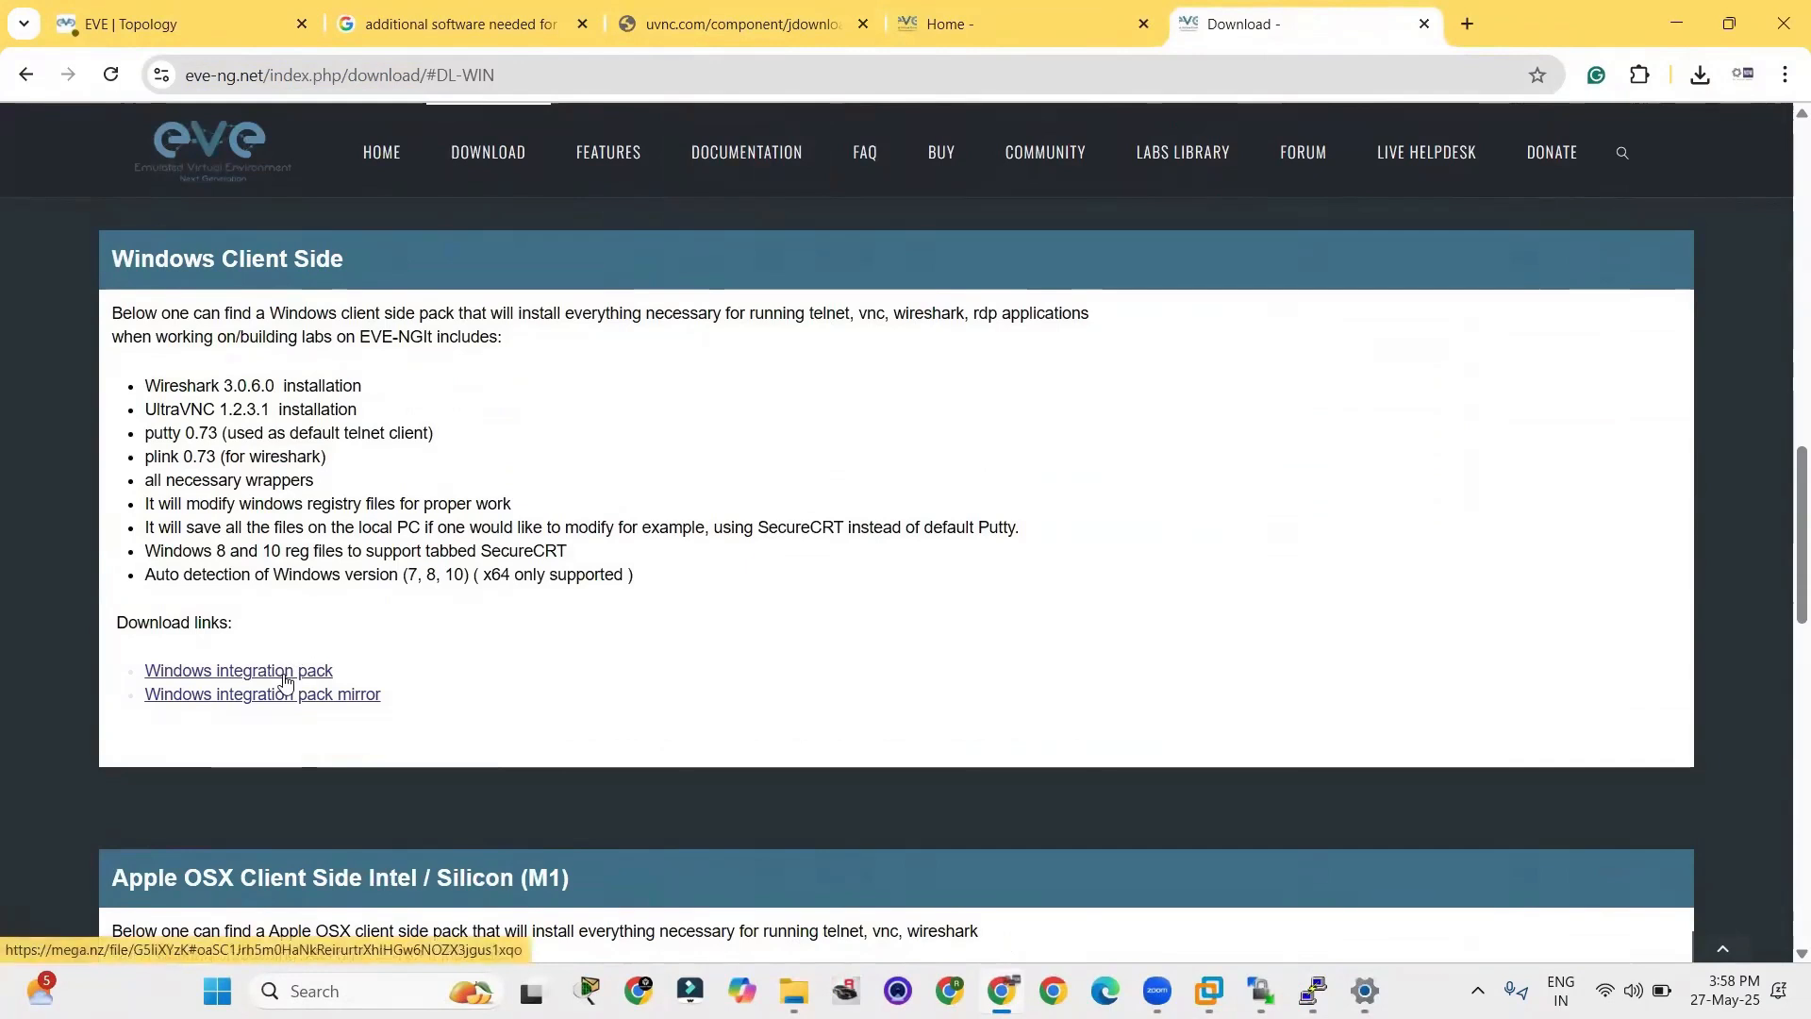
click(287, 681)
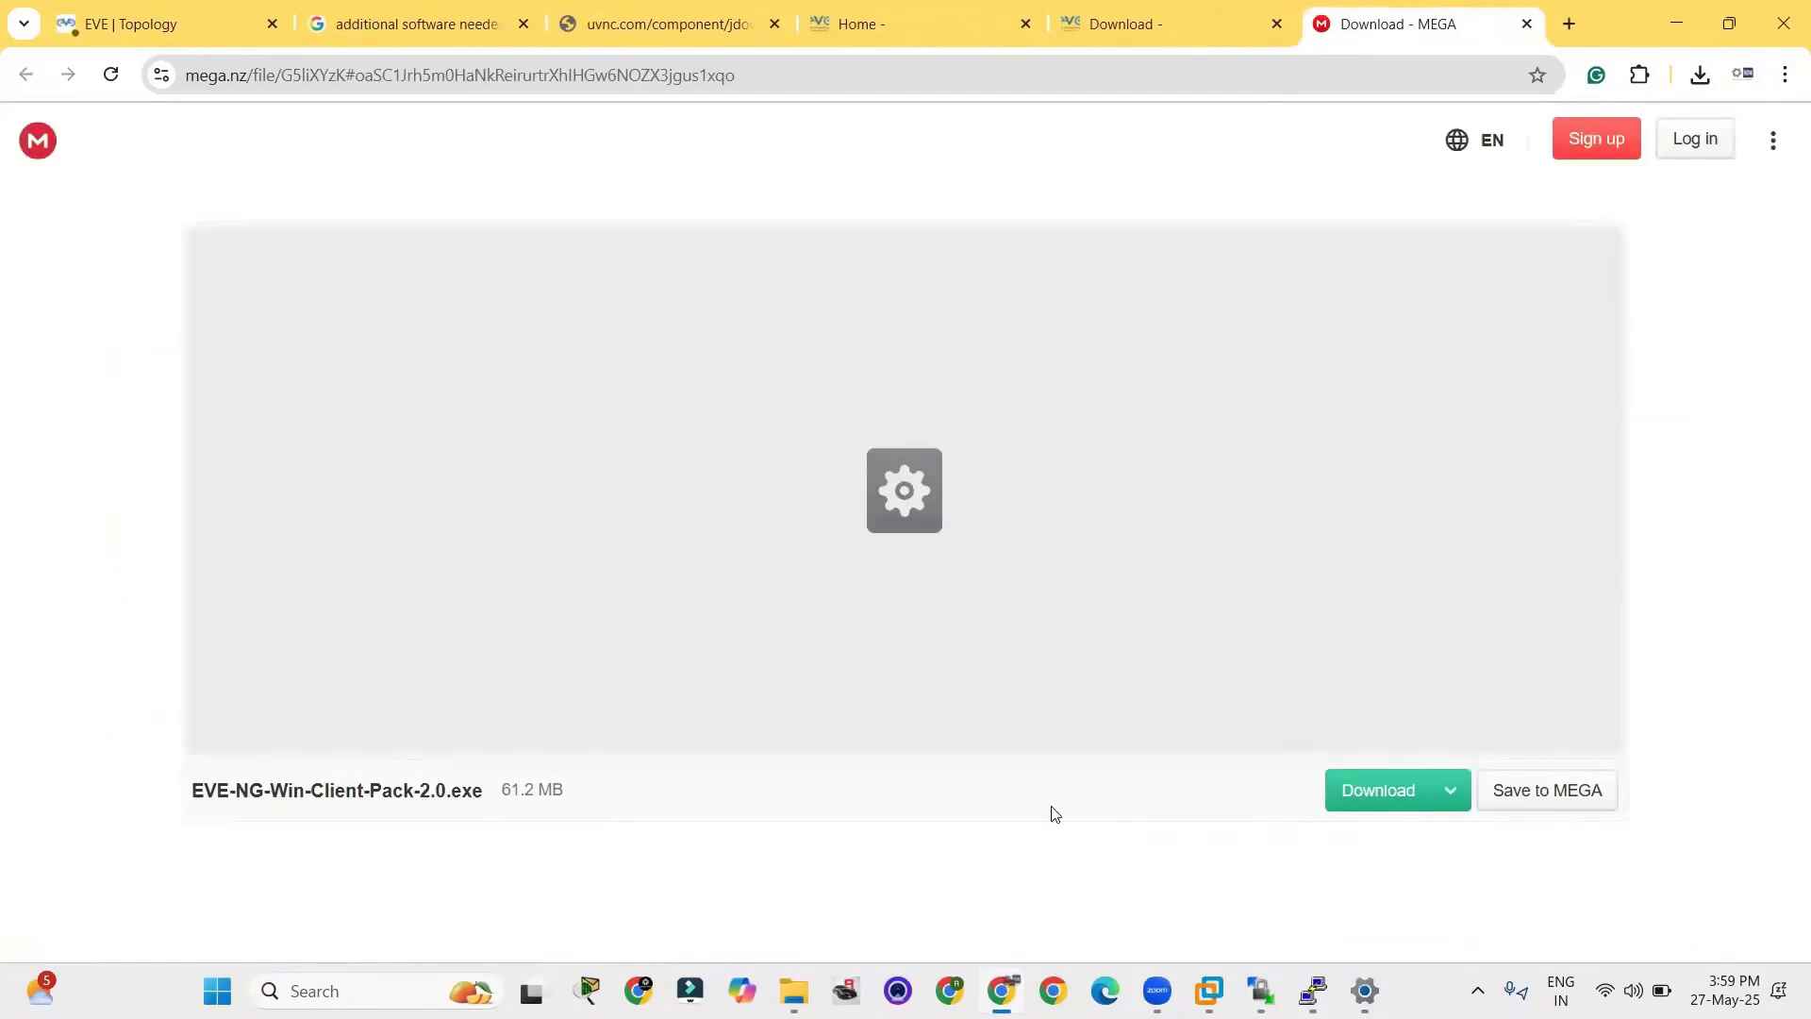
Download EVE-NG-Win-Client-Pack-2.0.exe from MEGA and run it with administrator permission.
click(1364, 800)
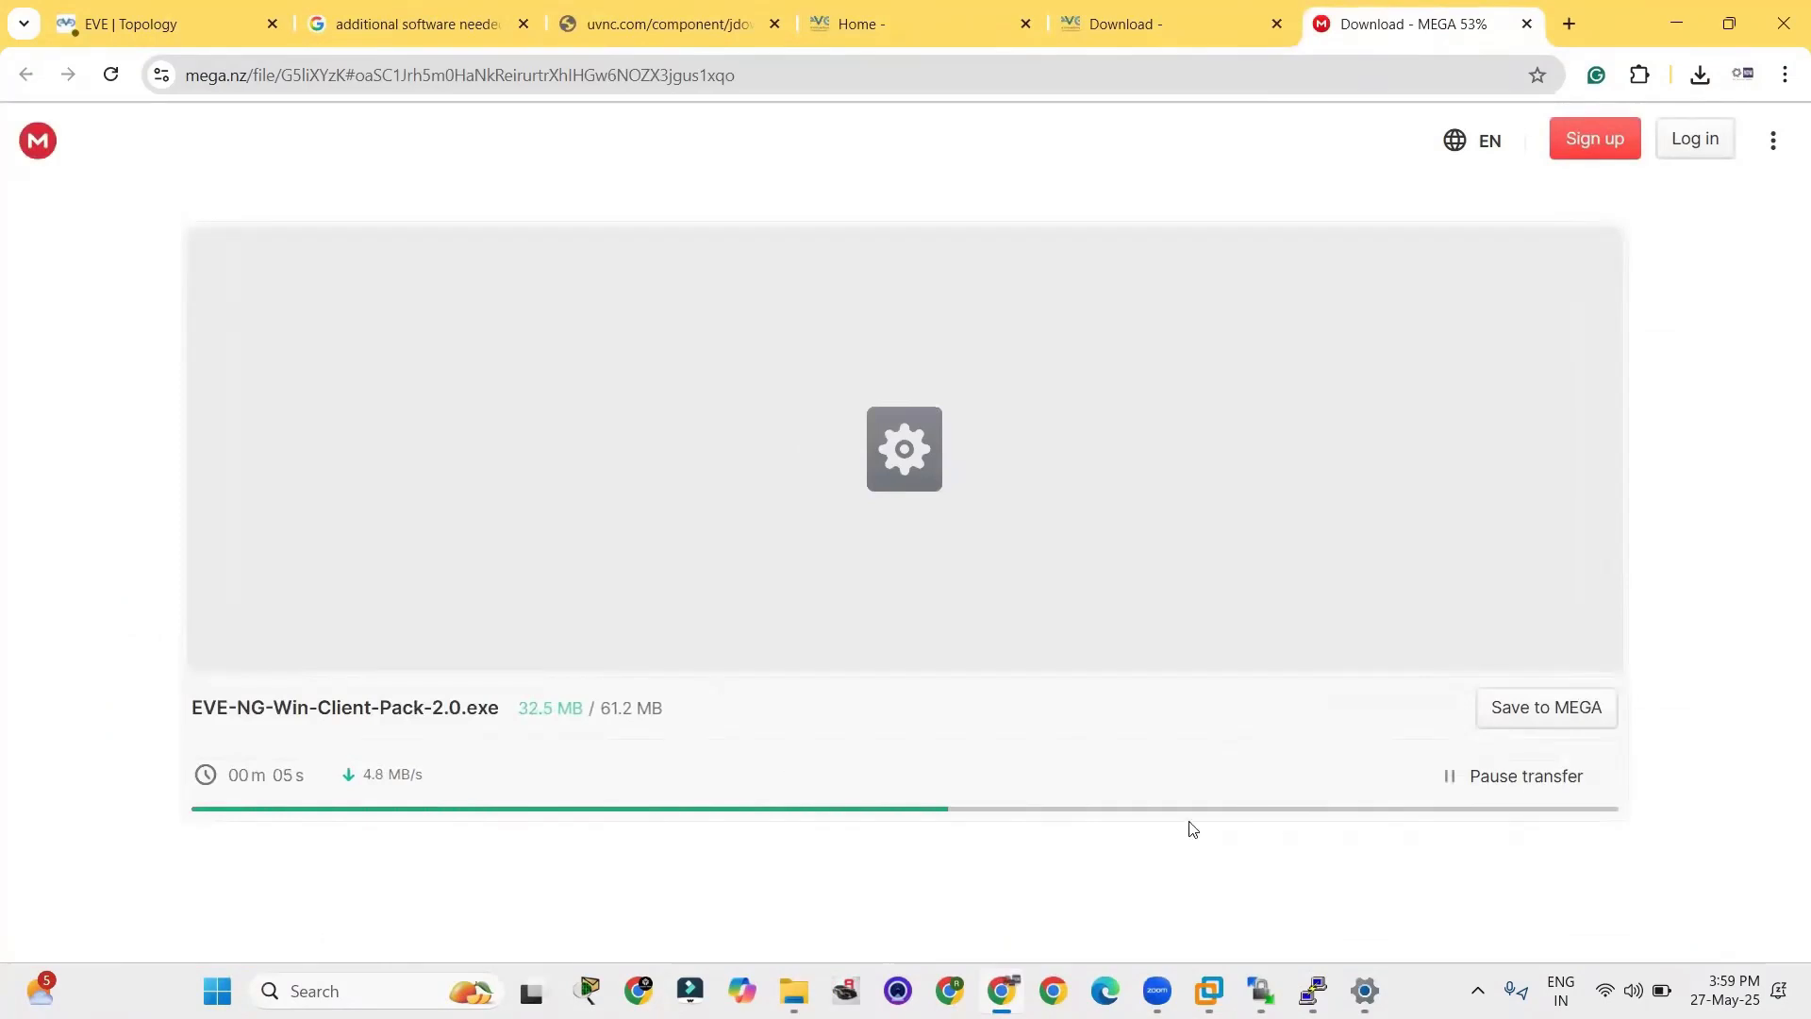
click(1130, 4)
click(1478, 4)
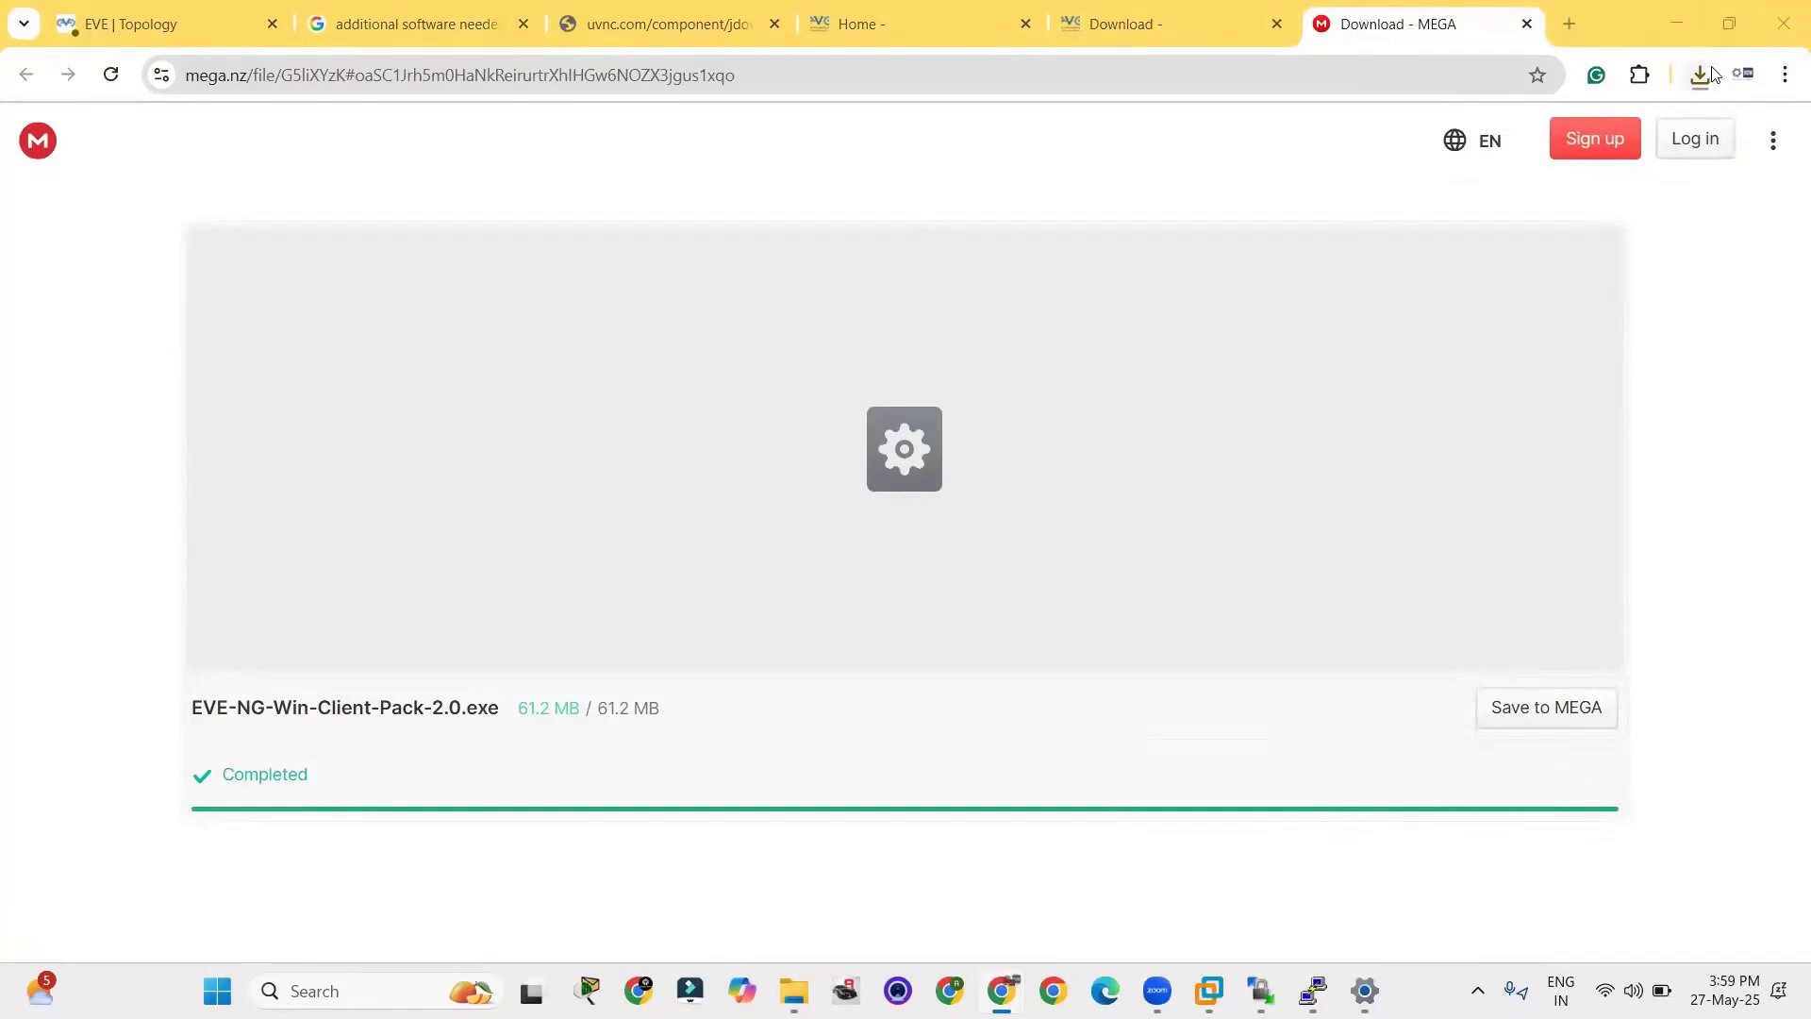
click(1496, 175)
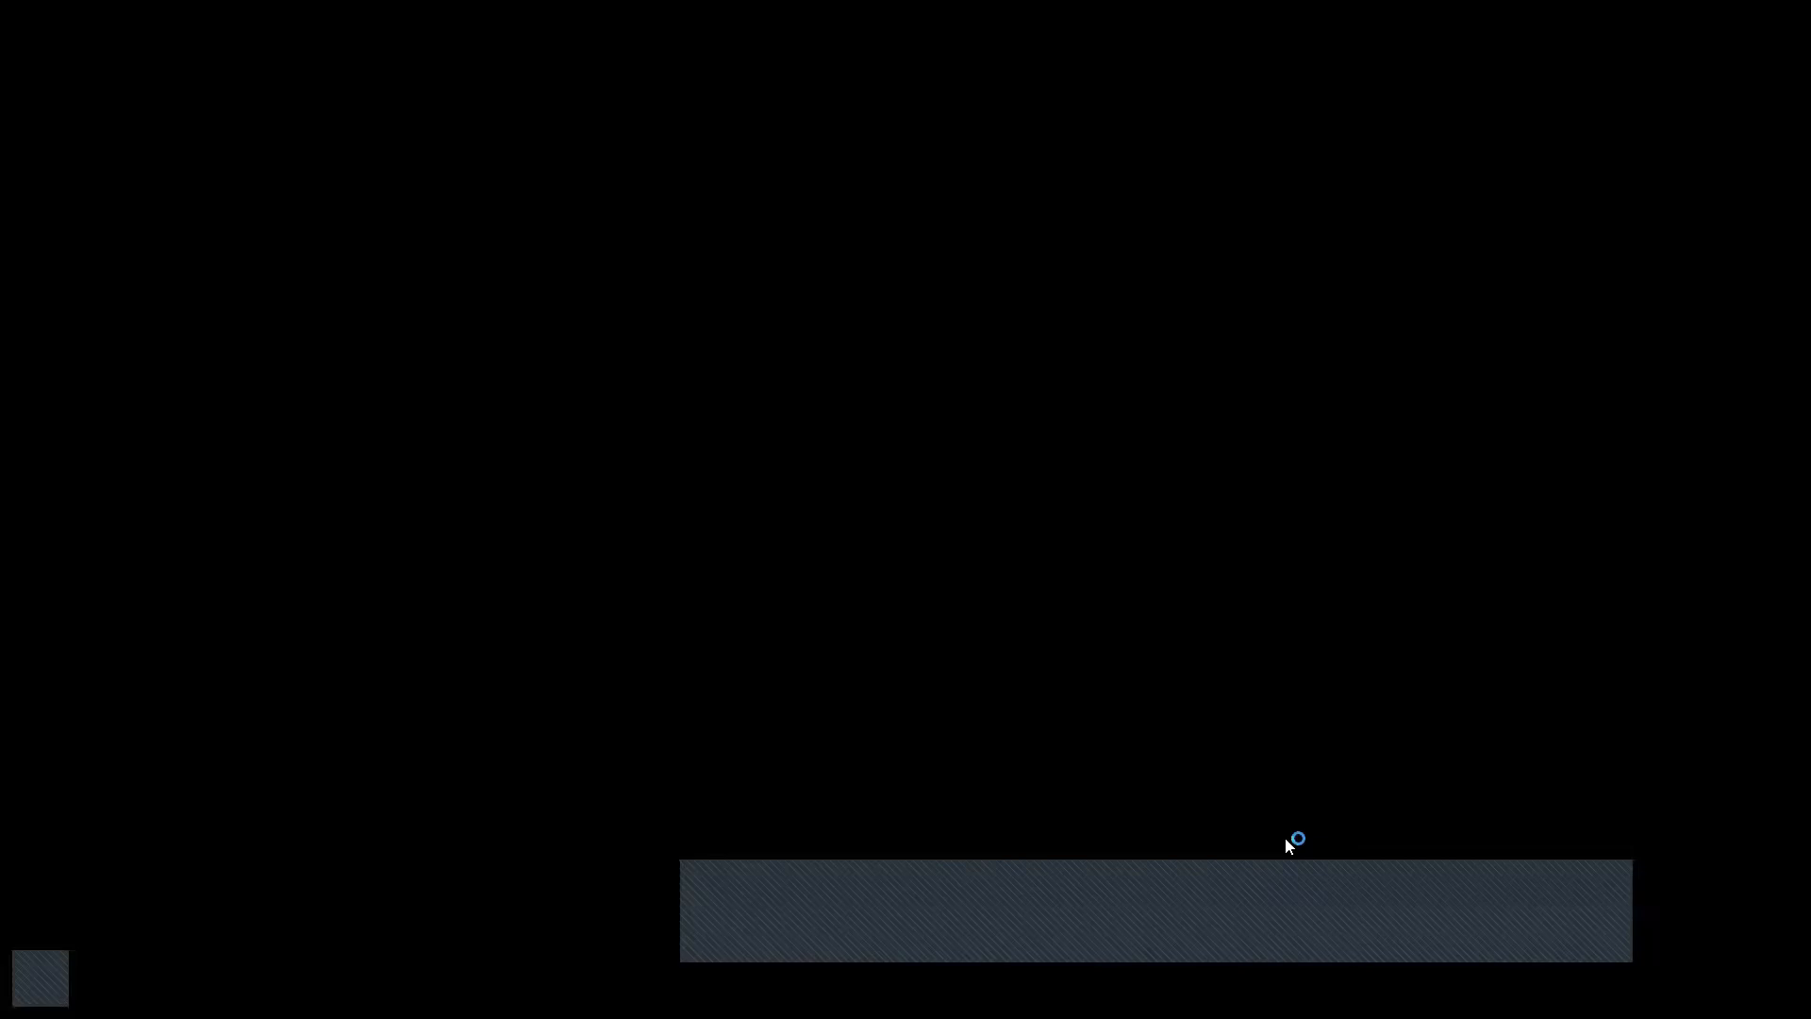
click(975, 704)
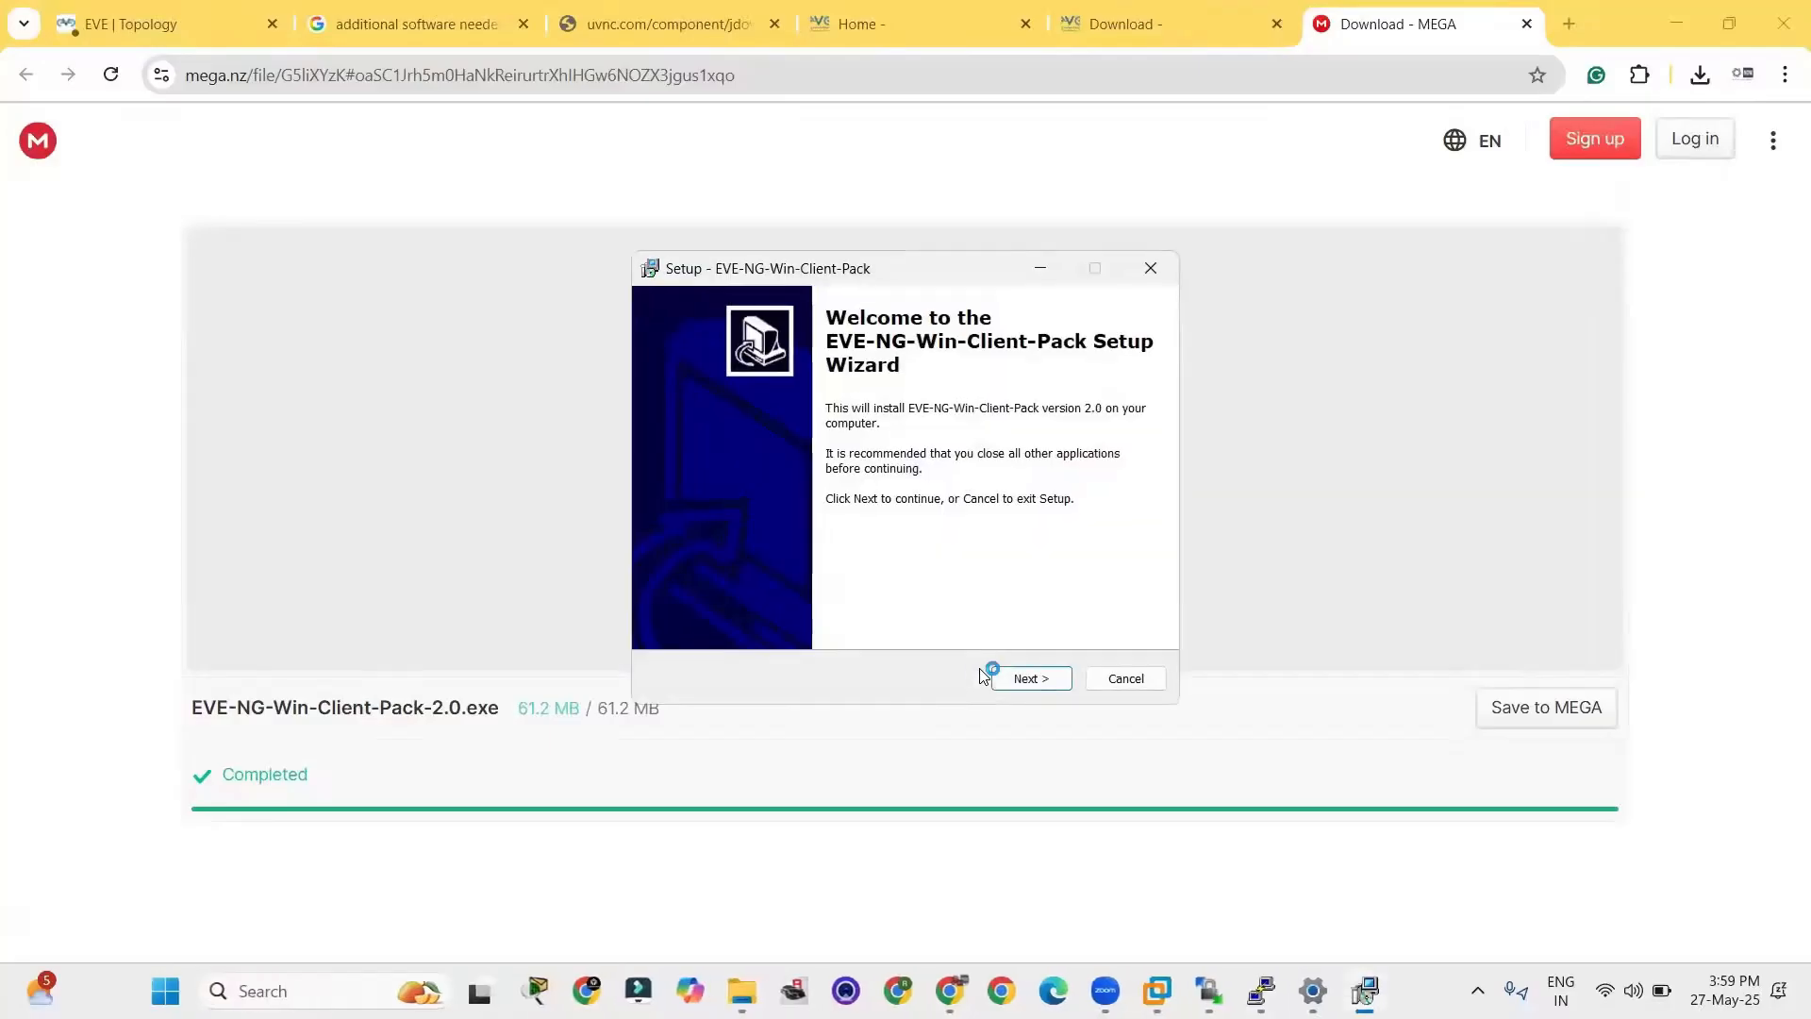
Install the EVE-NG-Win-Client-Pack with all components, including Wireshark 3.0.6 and UltraVNC 1.2.3.
click(1031, 681)
click(1033, 683)
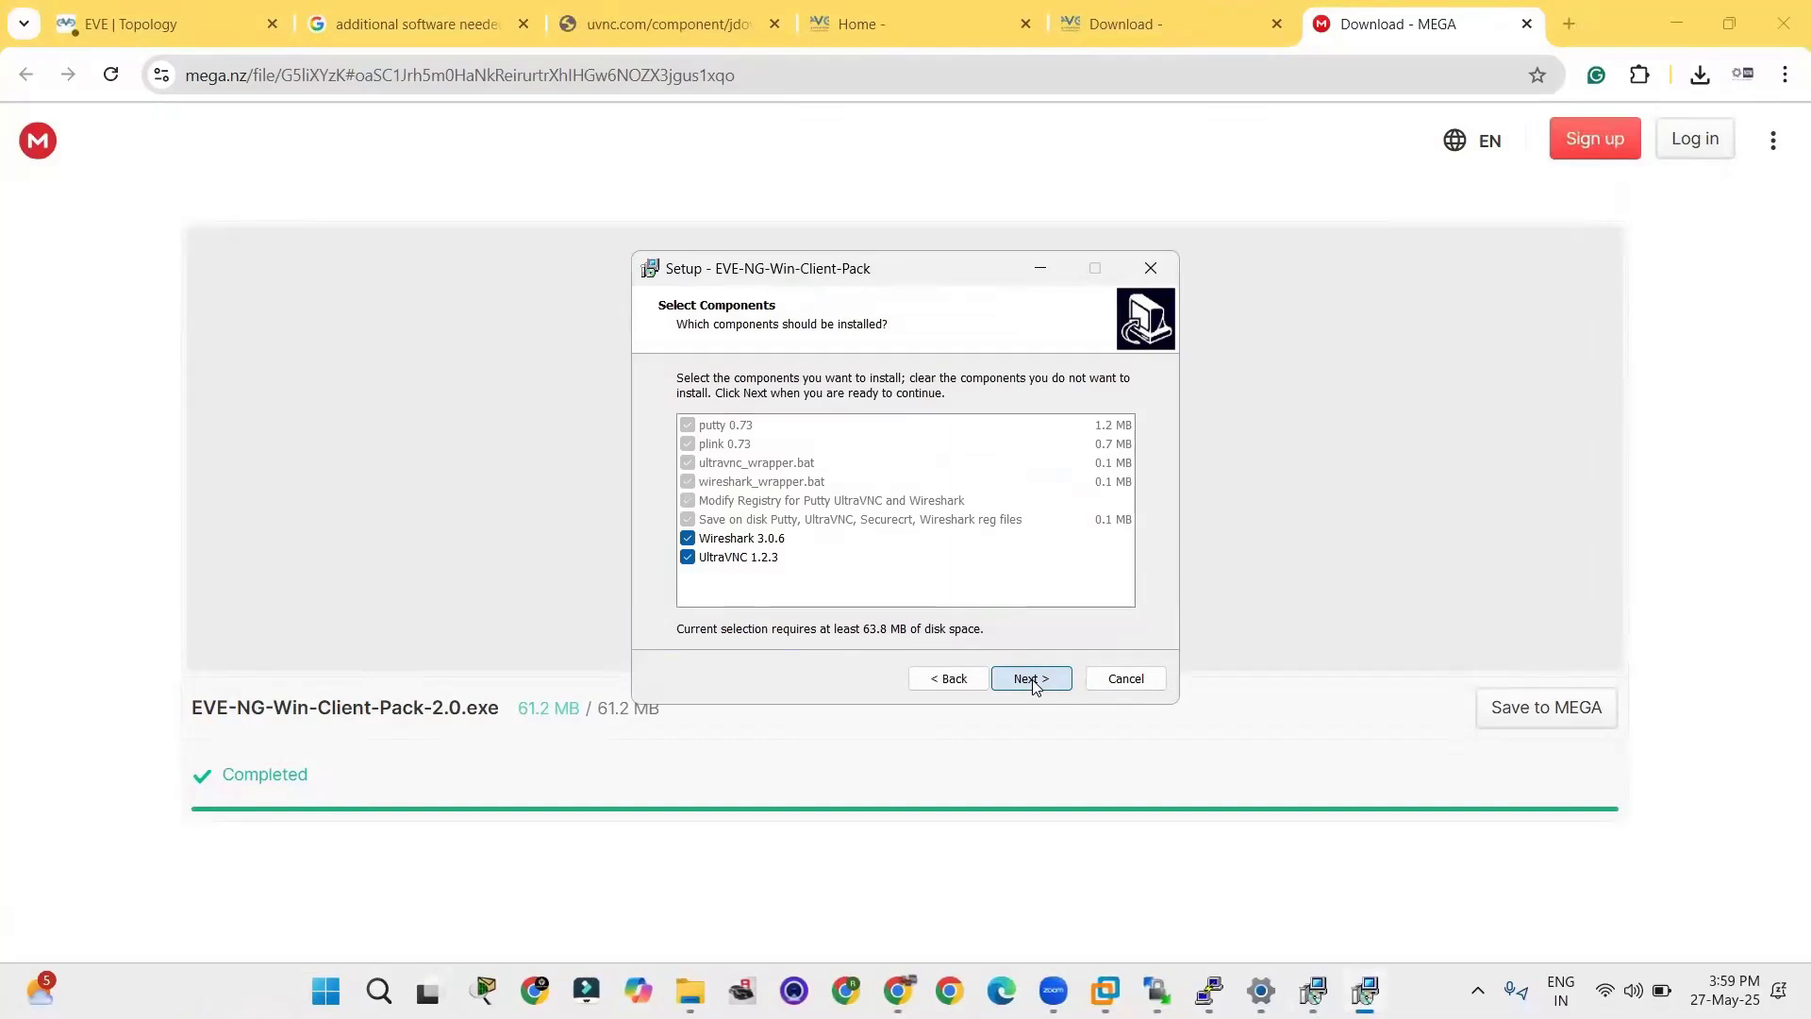
click(1032, 680)
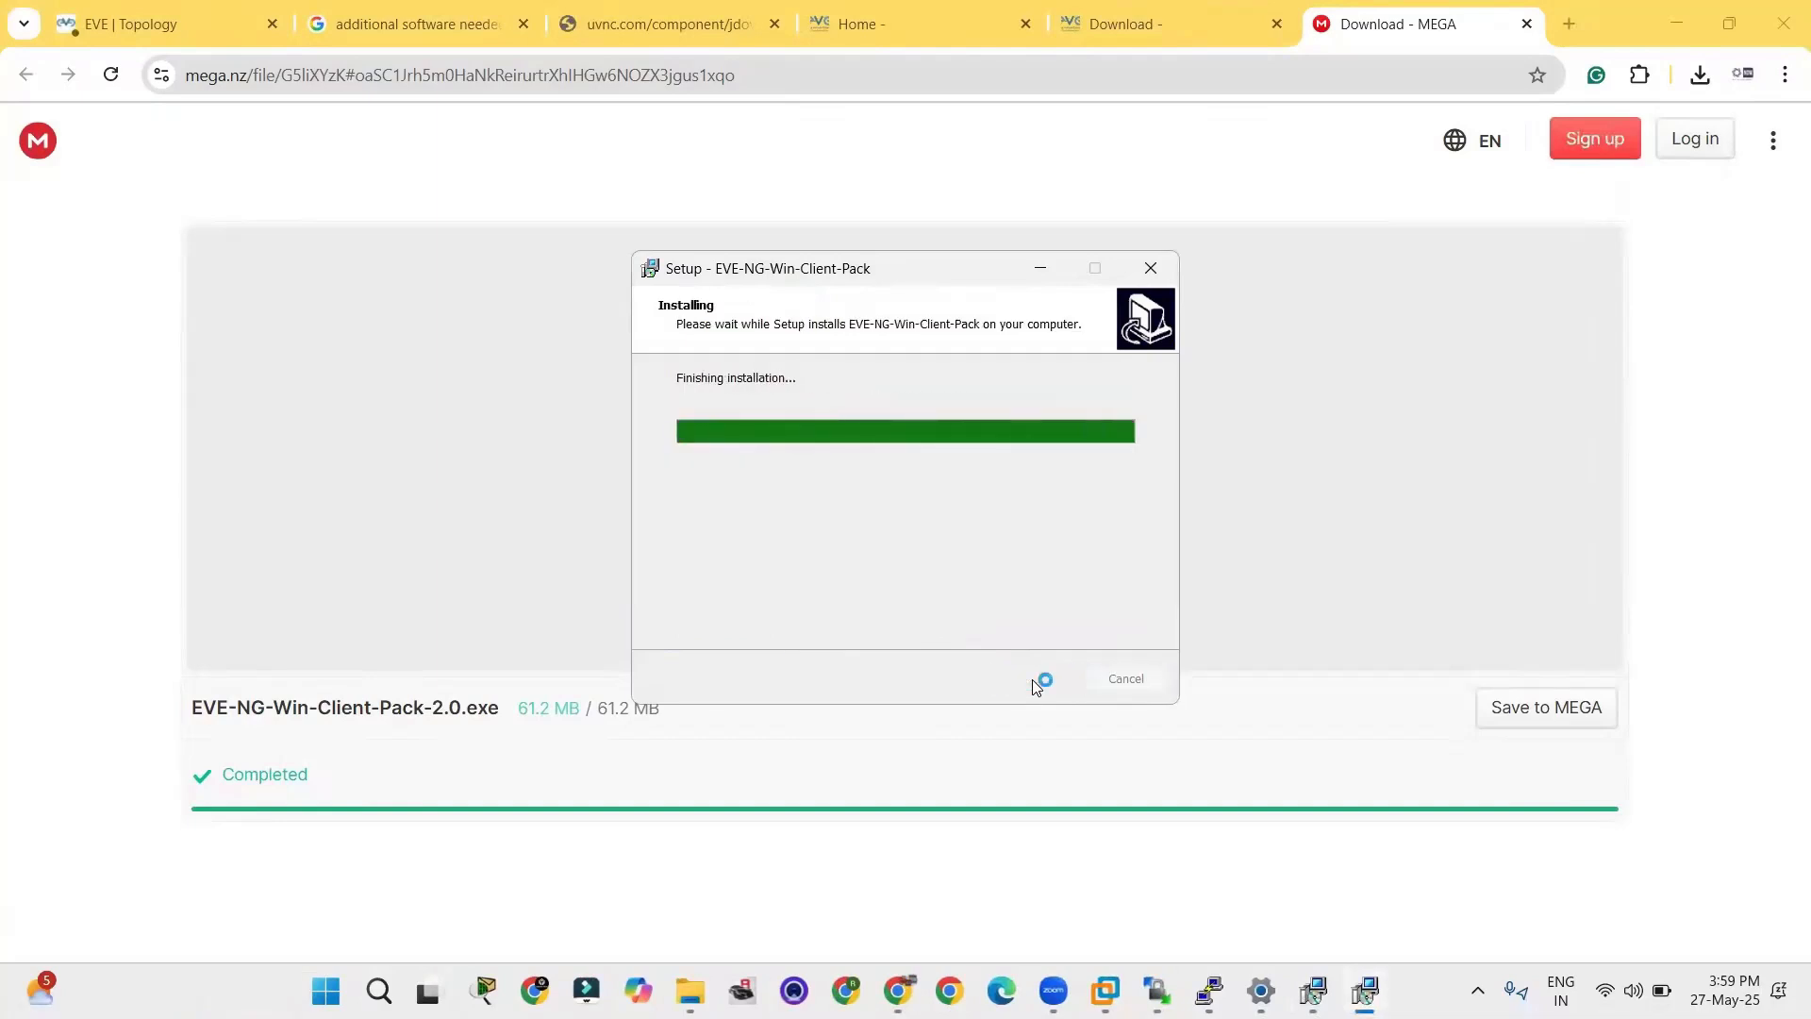
Accept the UltraVNC license agreement and install UltraVNC with the default options and no additional tasks.
click(934, 541)
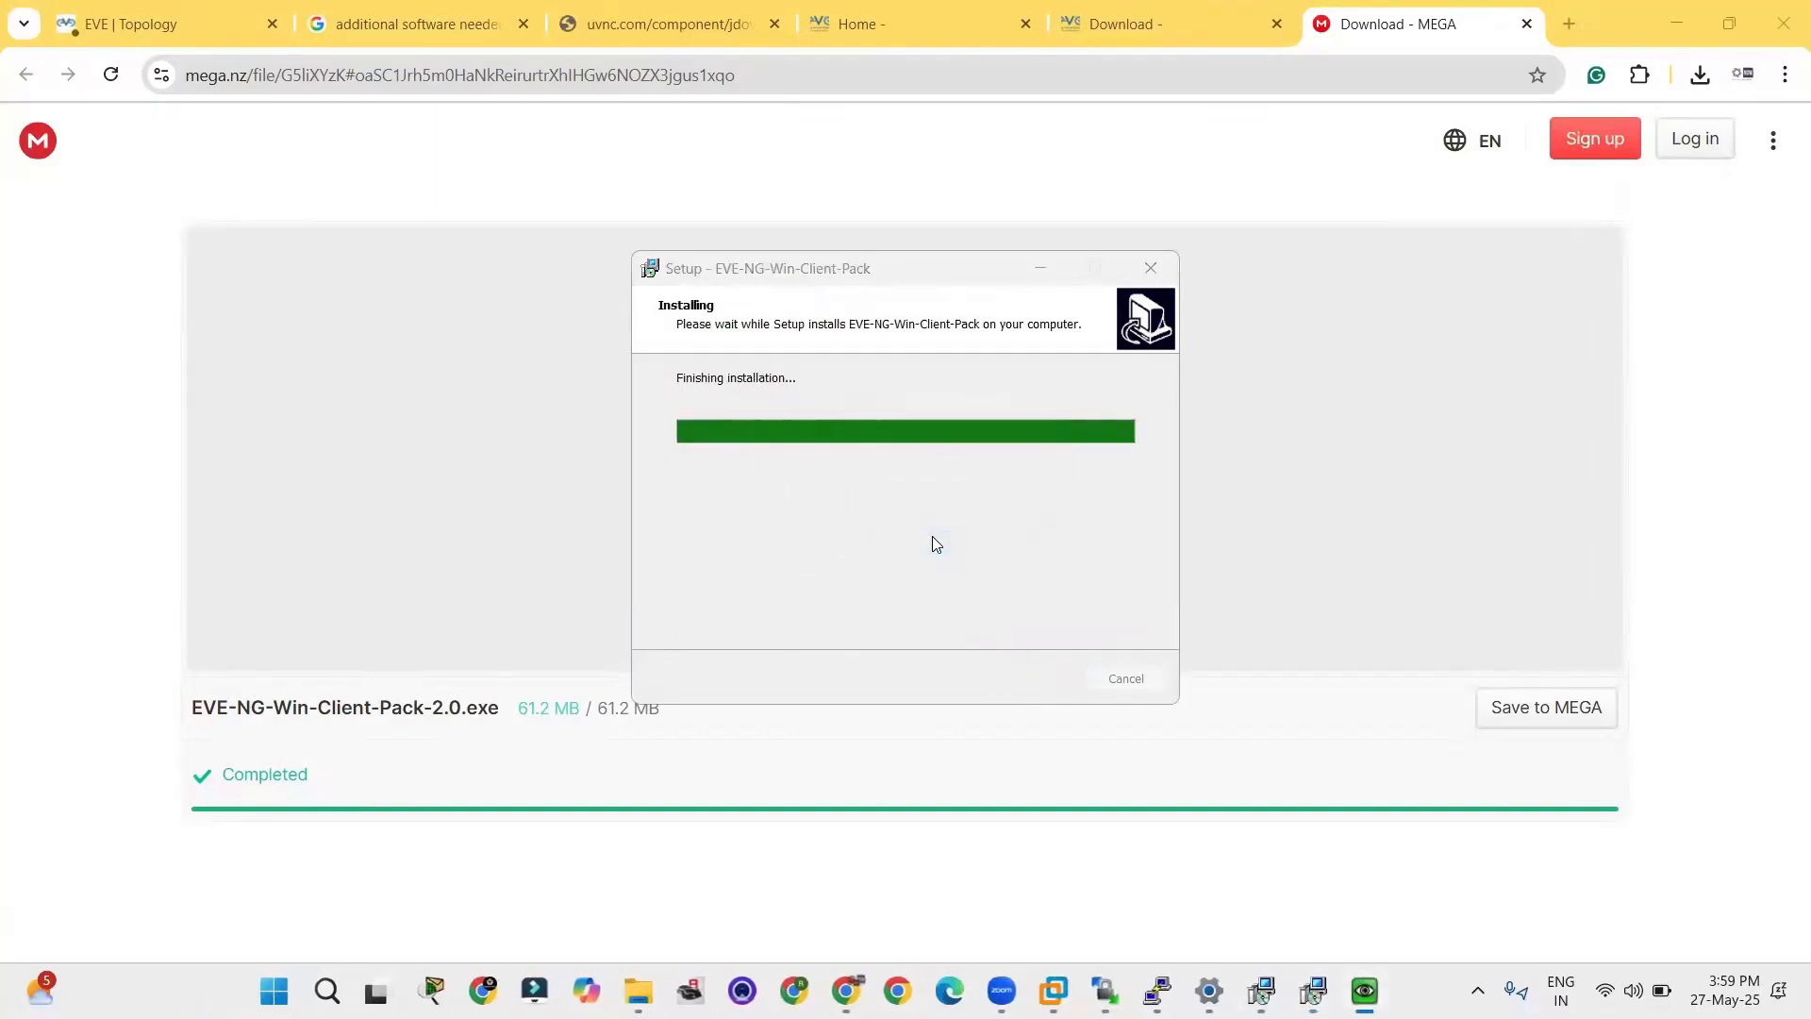
click(798, 603)
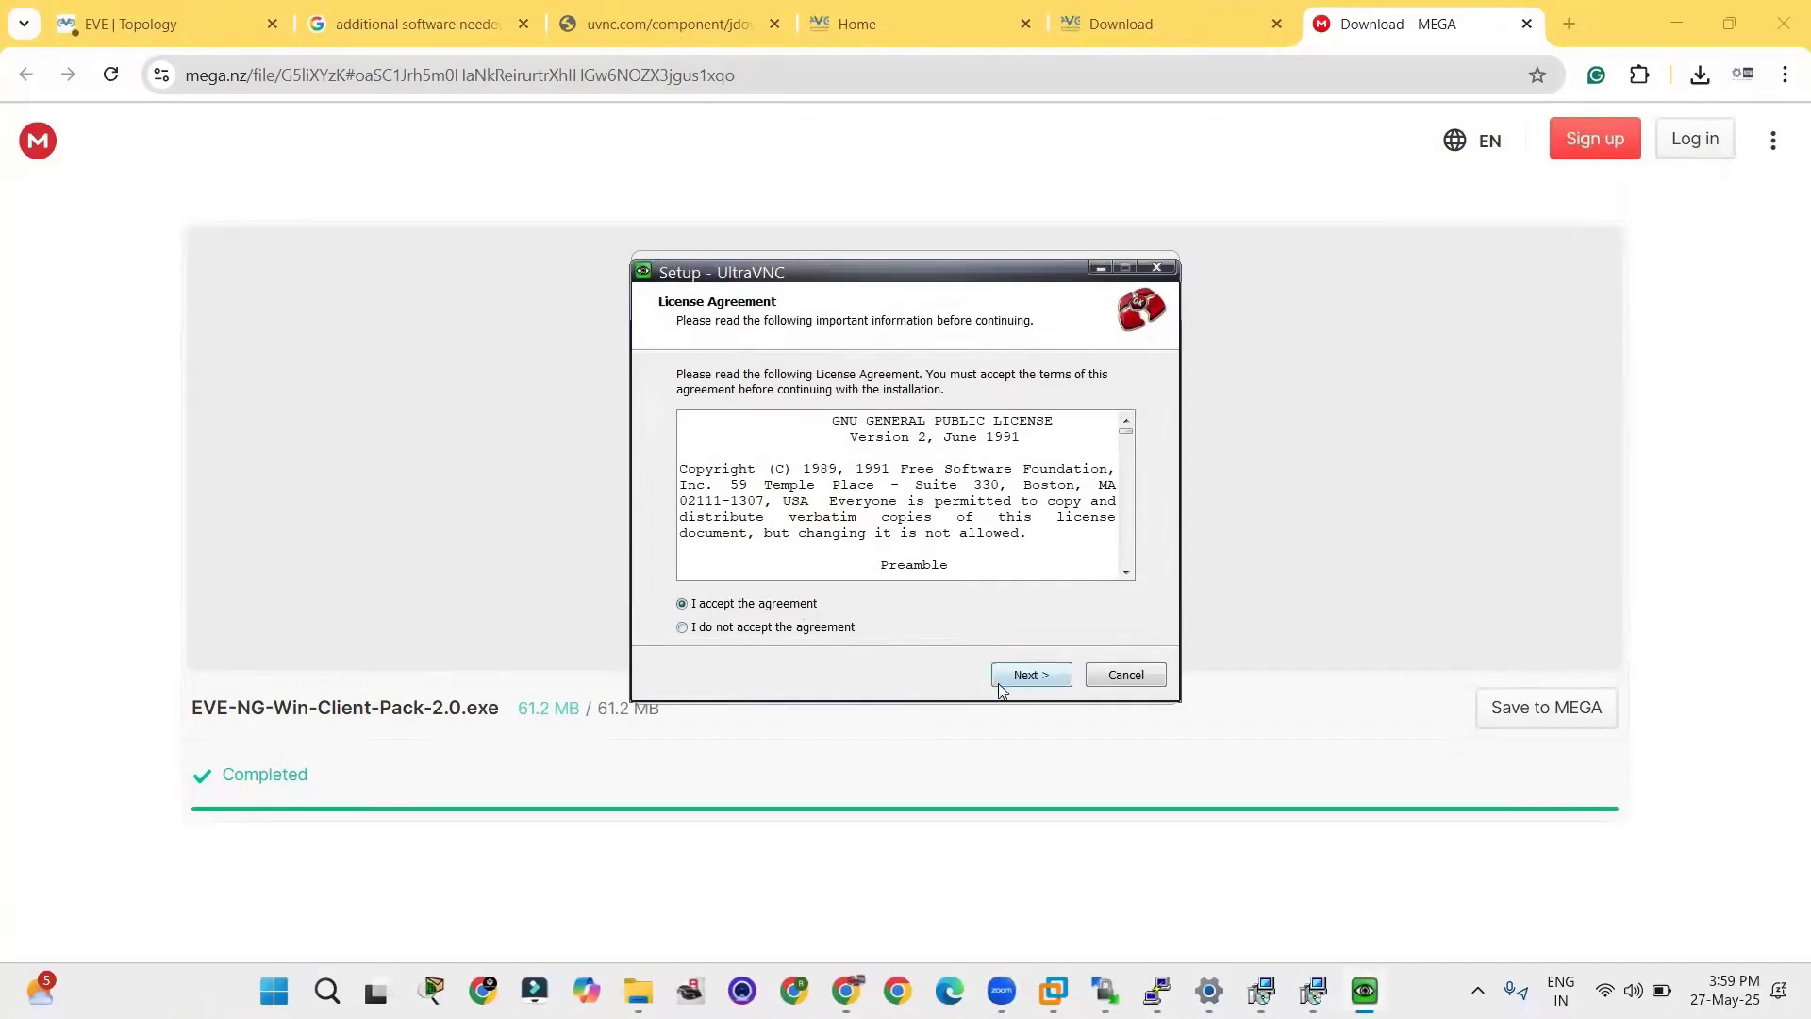
click(1036, 683)
click(1049, 671)
click(1049, 672)
click(1049, 671)
click(1049, 671)
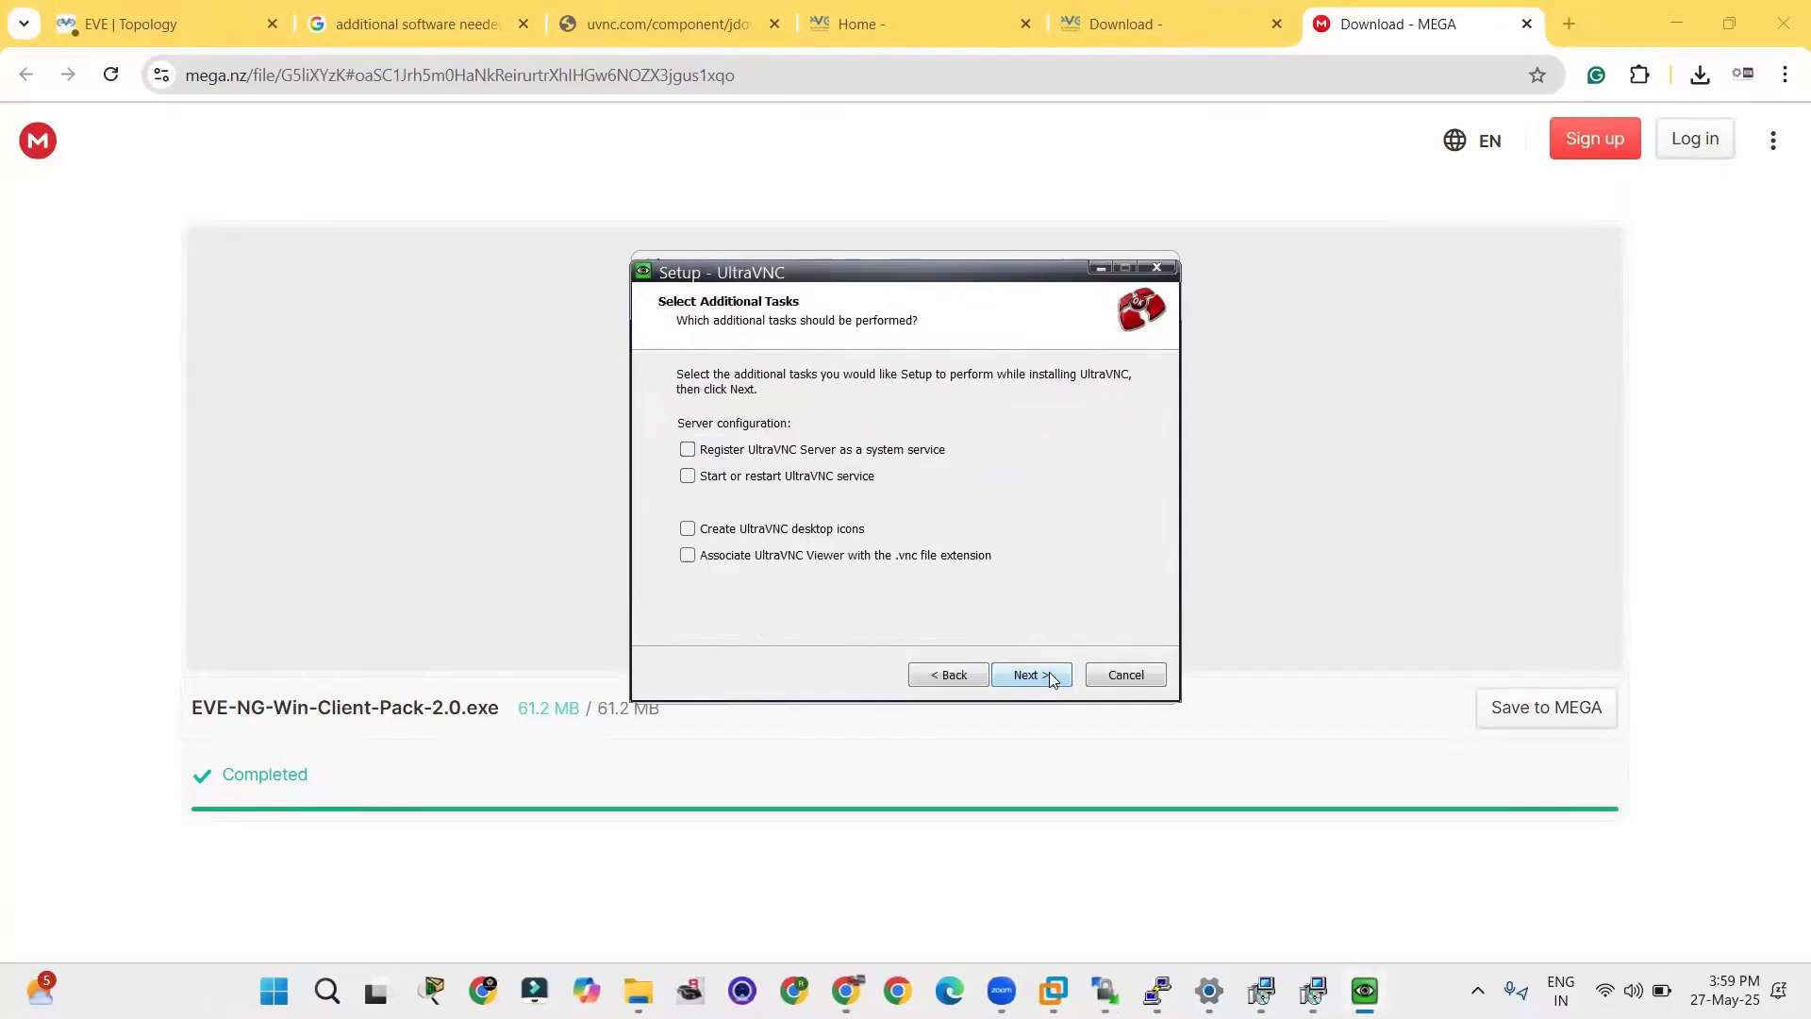
click(1050, 674)
click(1050, 674)
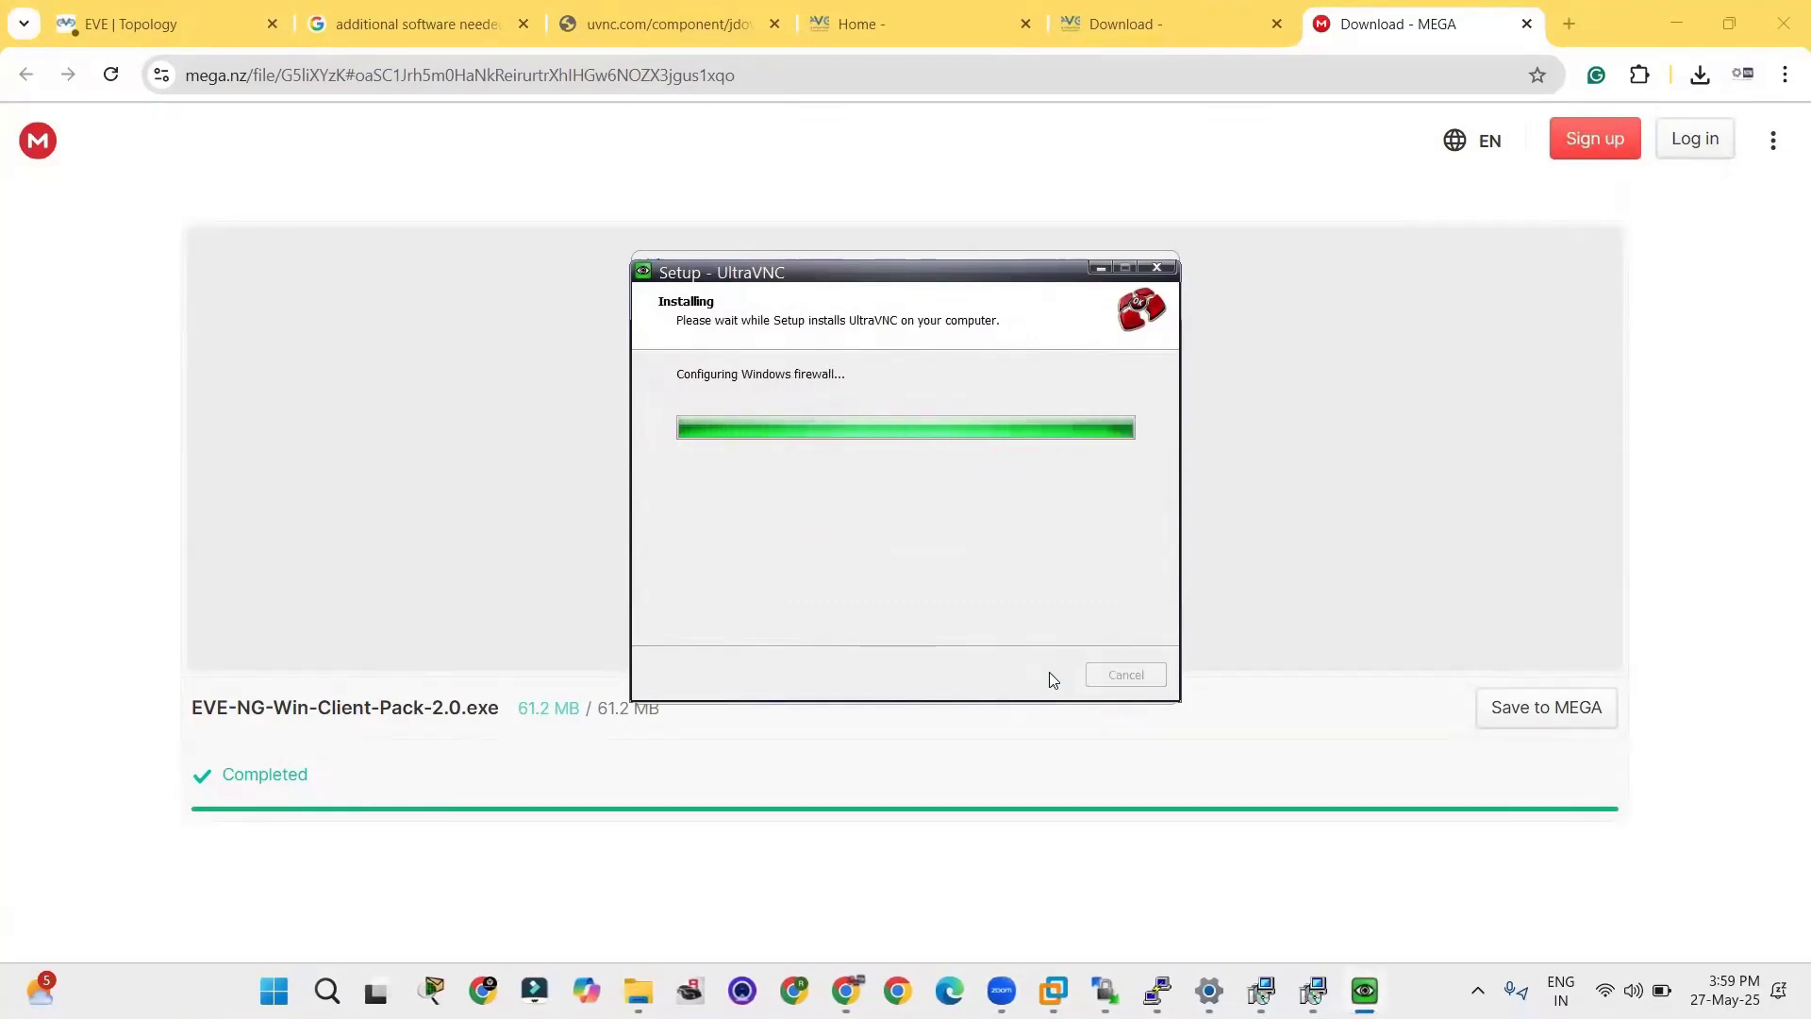
Finish the UltraVNC setup and close the UltraVNC downloads page that it opens.
click(1049, 671)
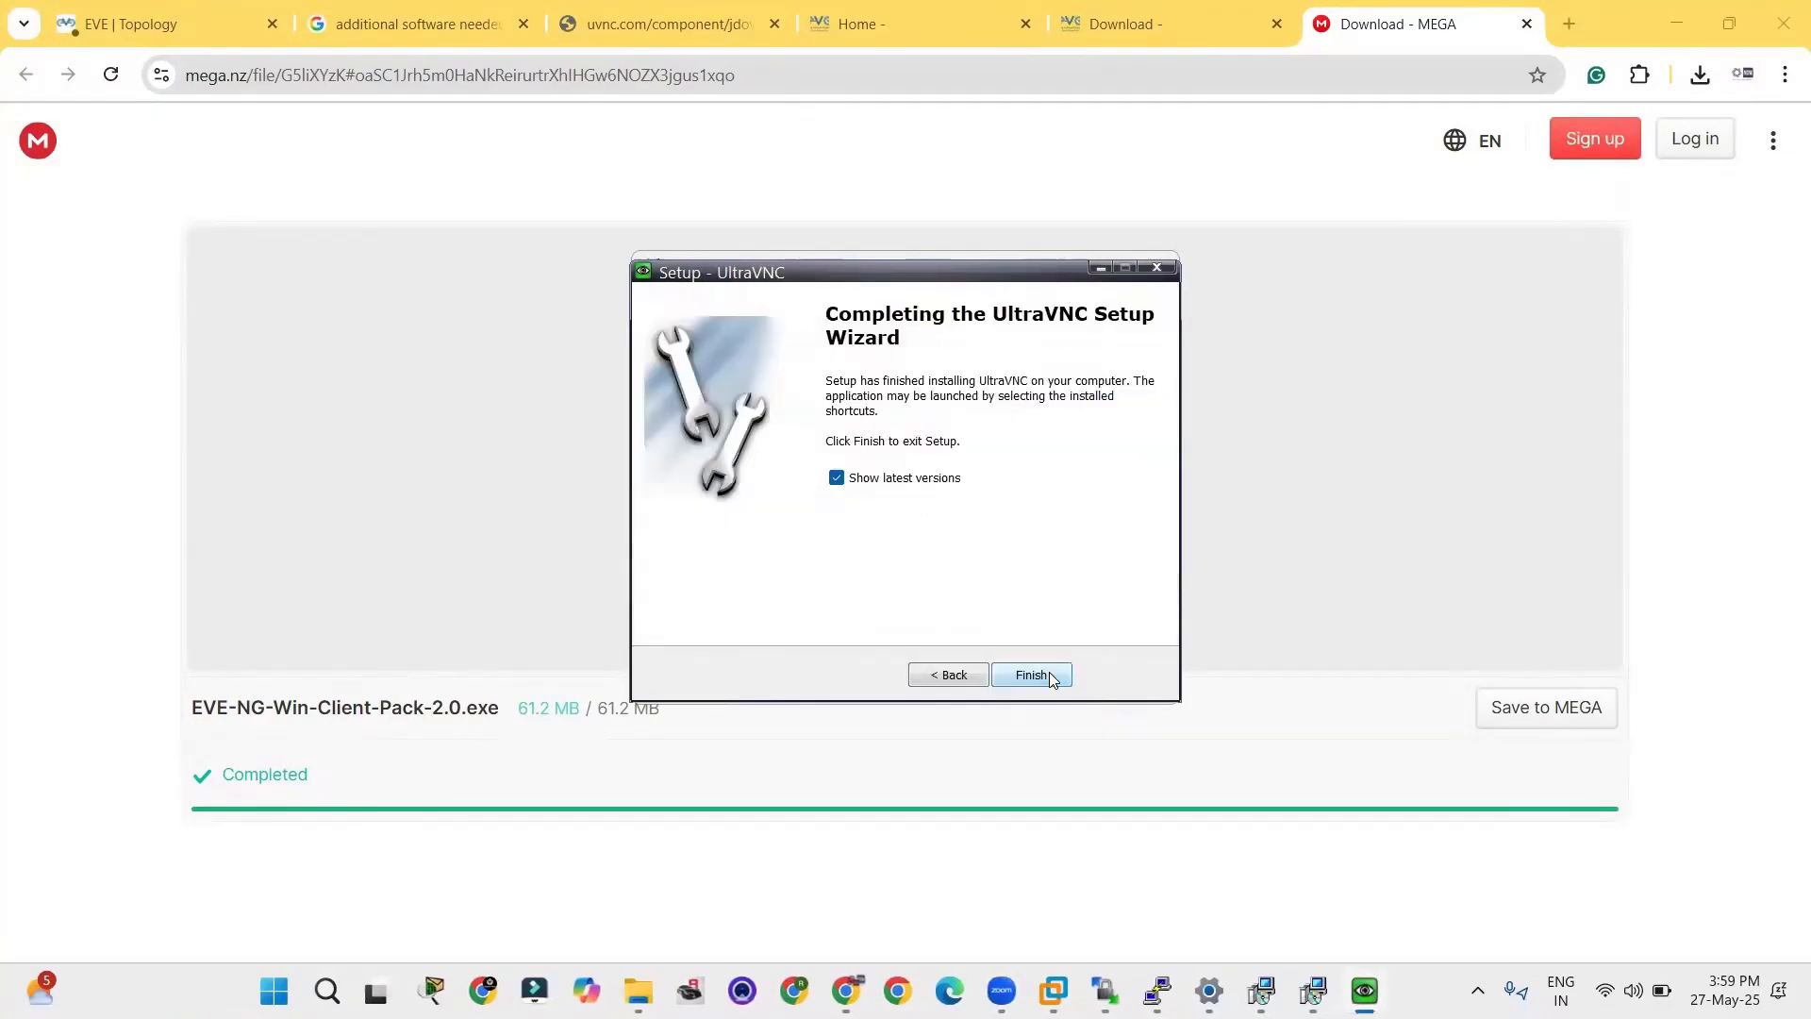
click(1049, 672)
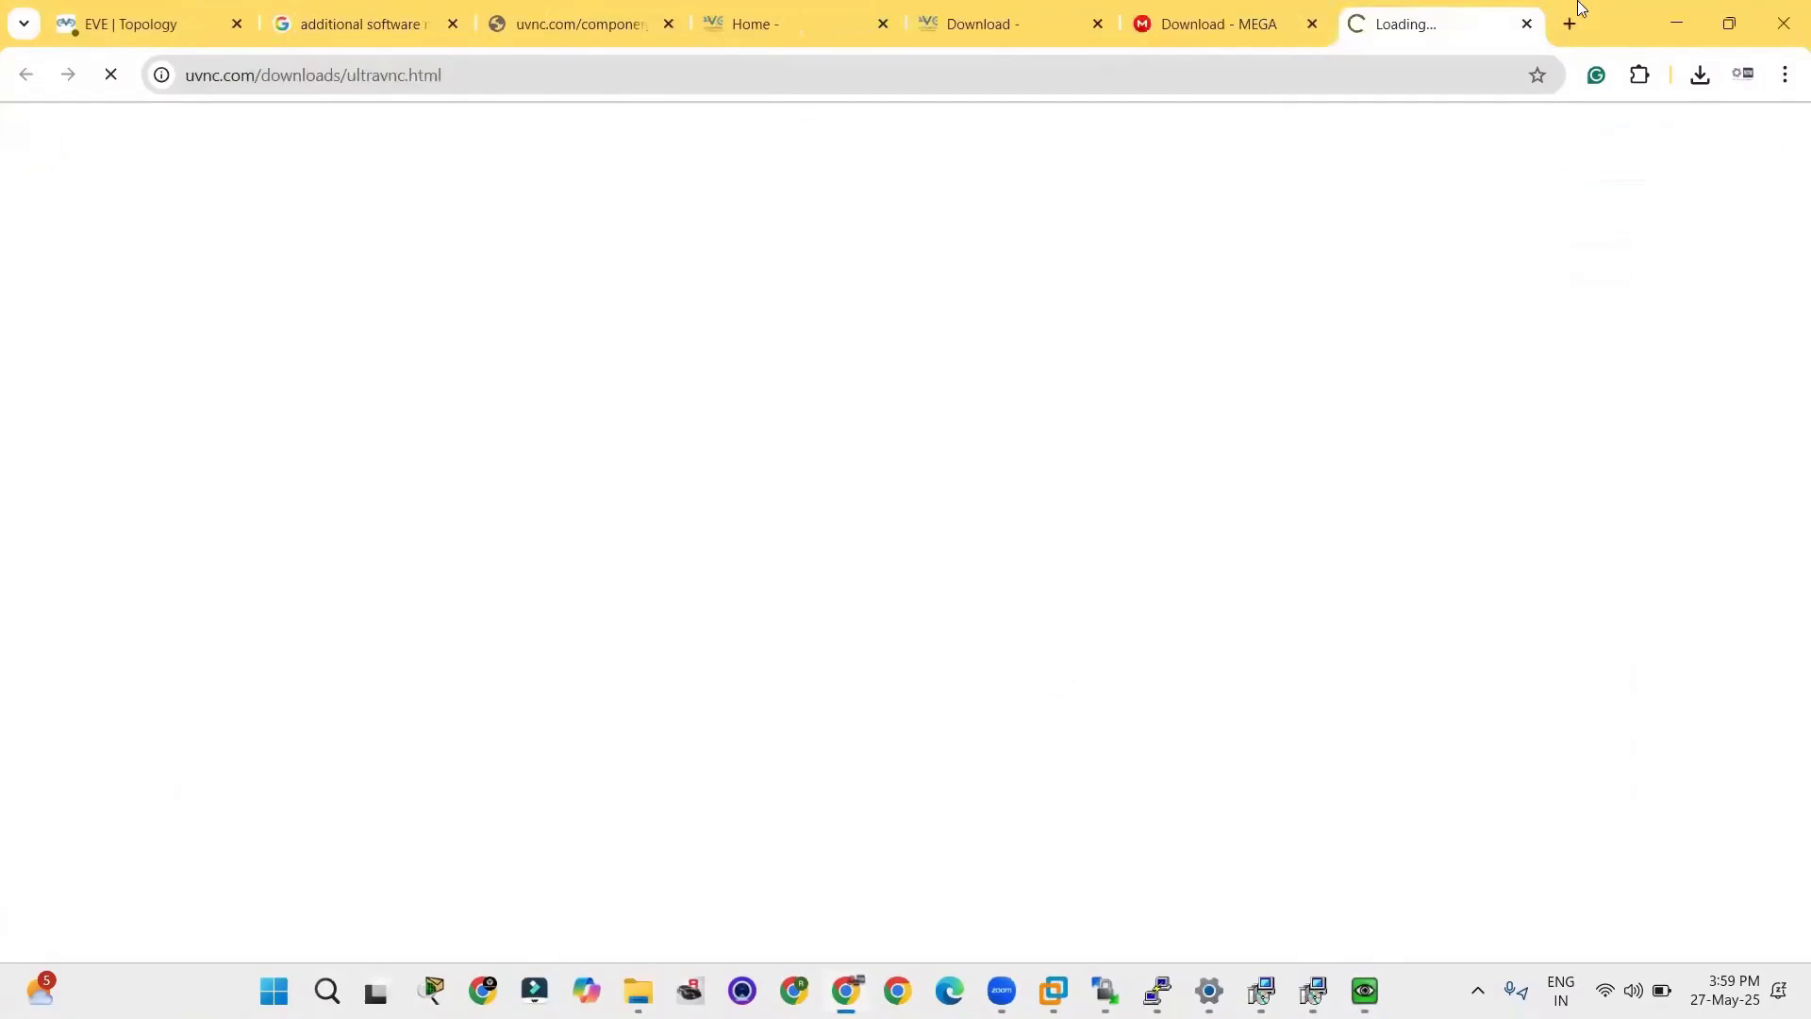
click(1526, 24)
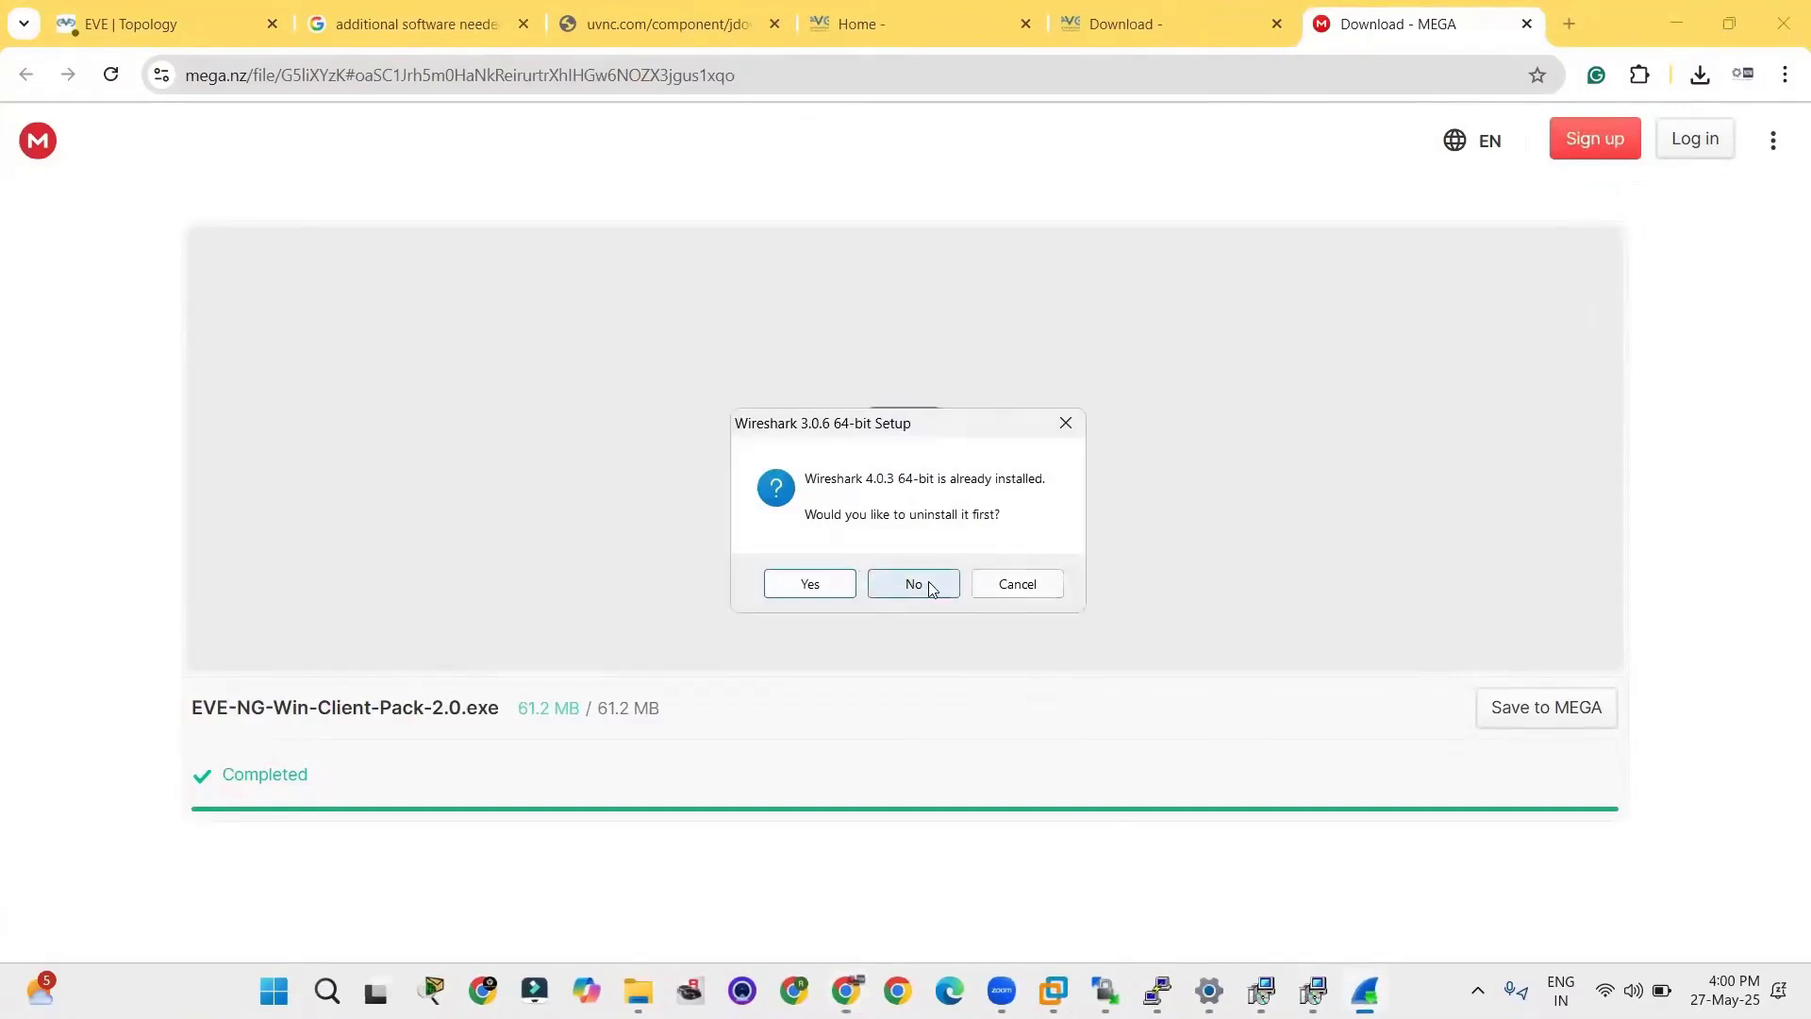
Uninstall the existing Wireshark 4.0.3, then accept the Wireshark 3.0.6 64-bit license and default components.
click(817, 584)
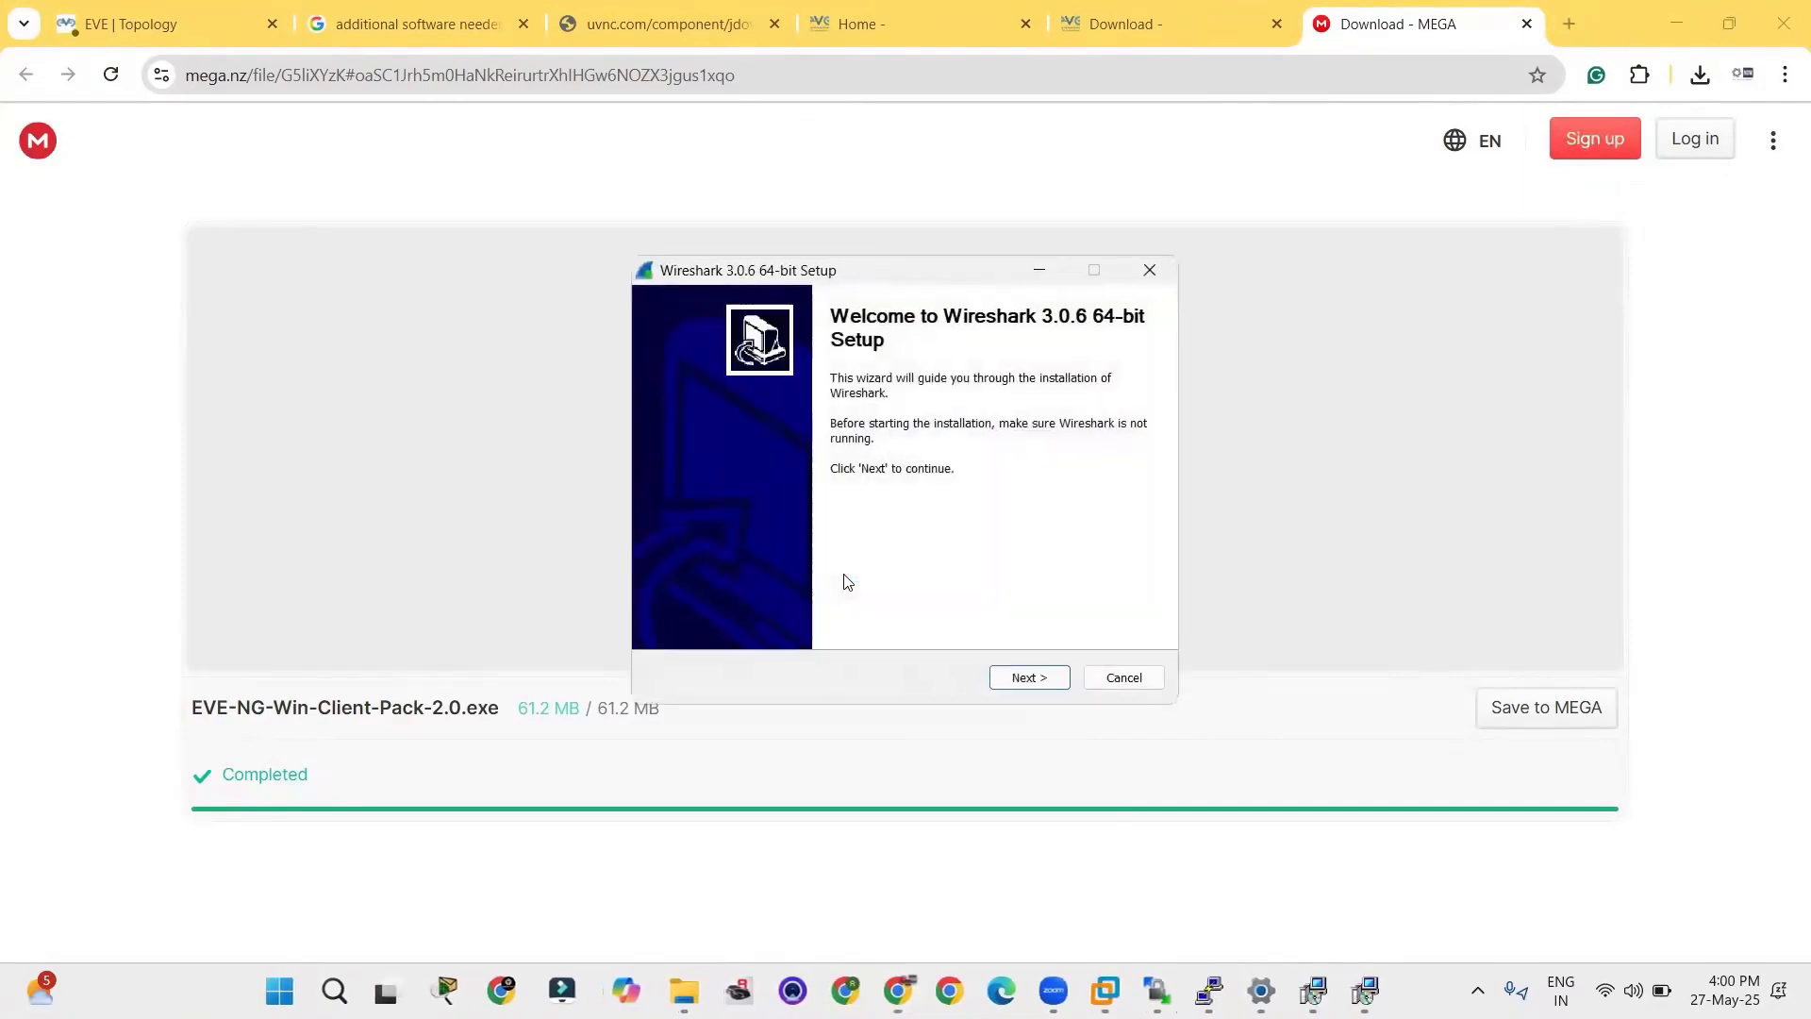
click(1027, 673)
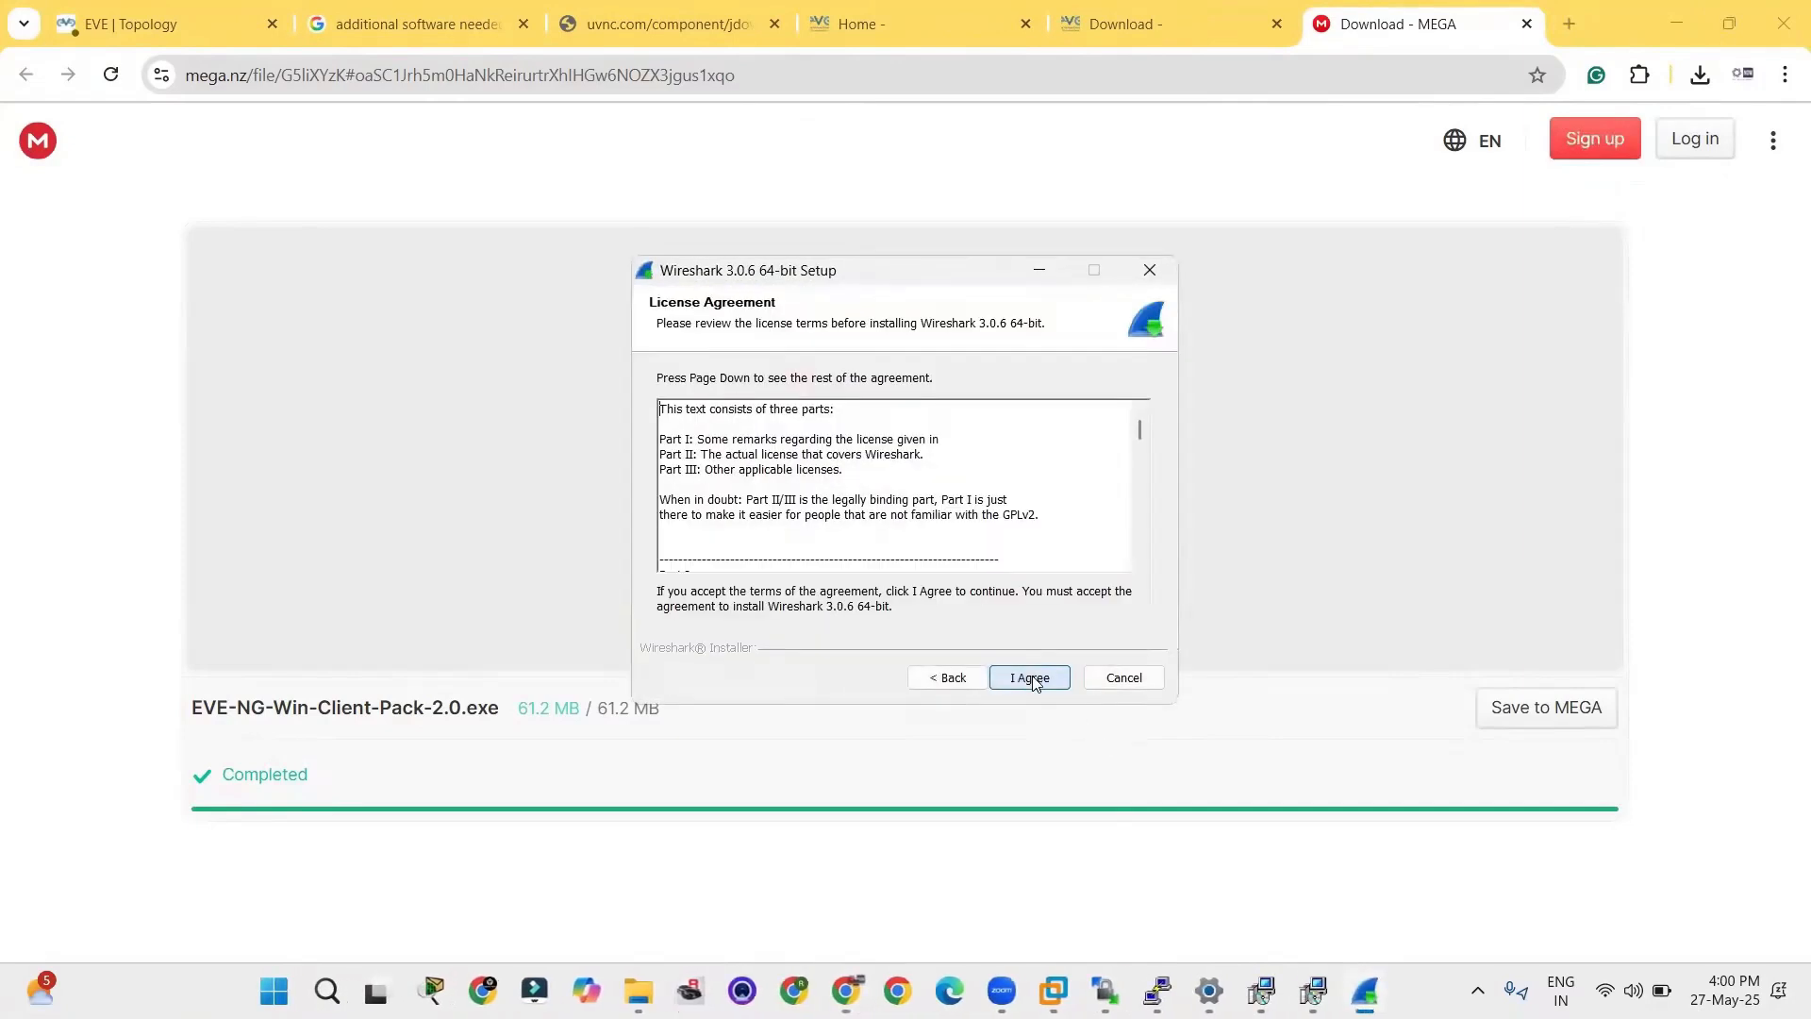
click(1028, 683)
click(1031, 693)
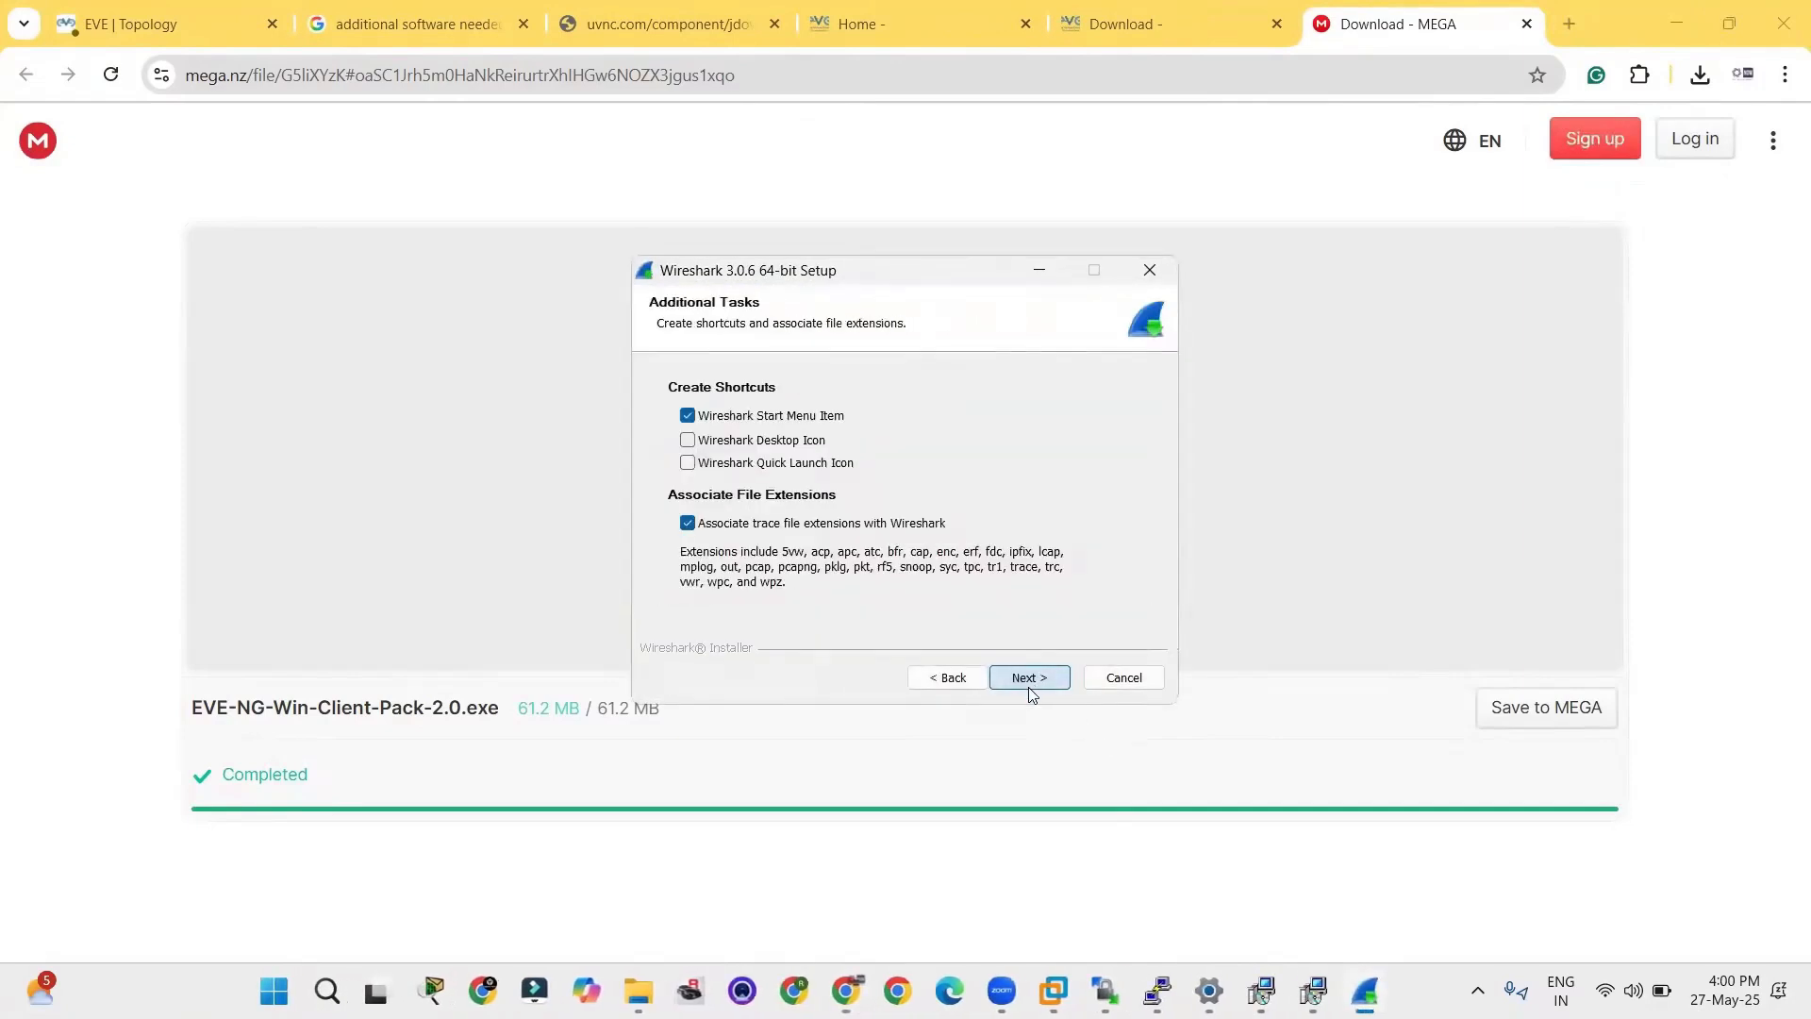
Keep the default shortcuts and file associations, leave USBPcap unselected and start the Wireshark 3.0.6 installation.
click(1030, 679)
click(1030, 679)
click(1030, 678)
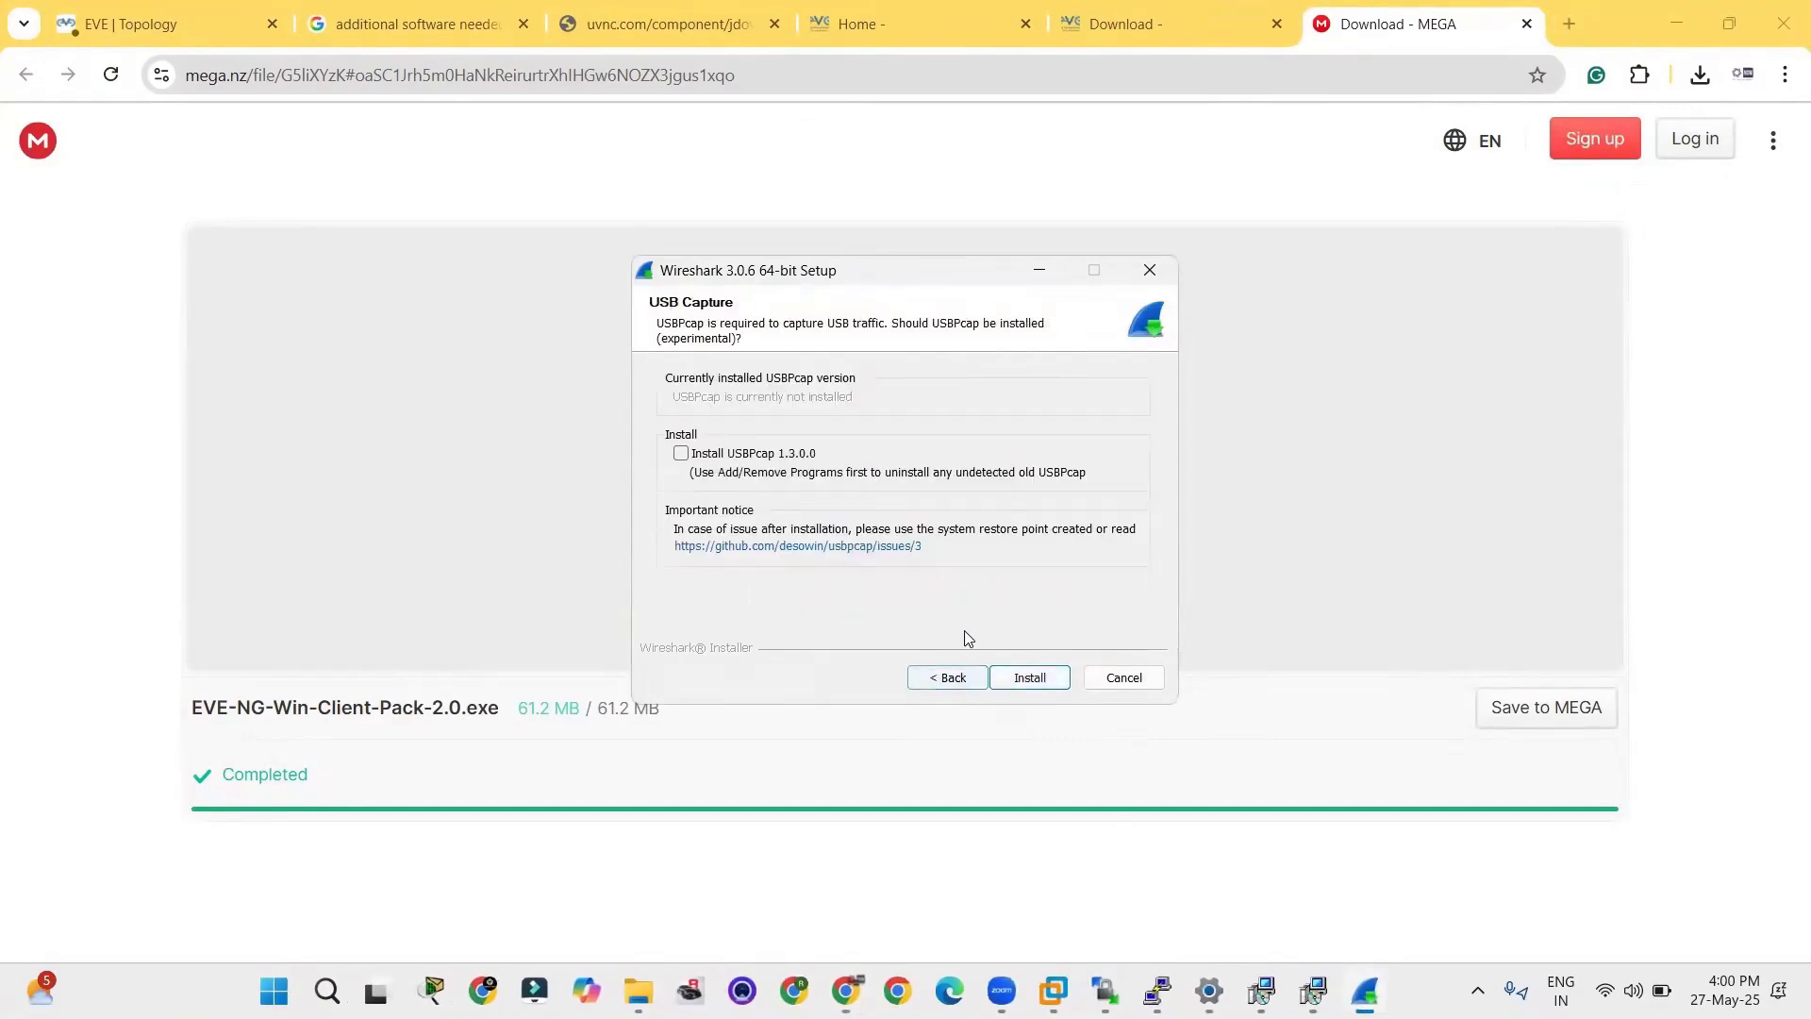
click(972, 679)
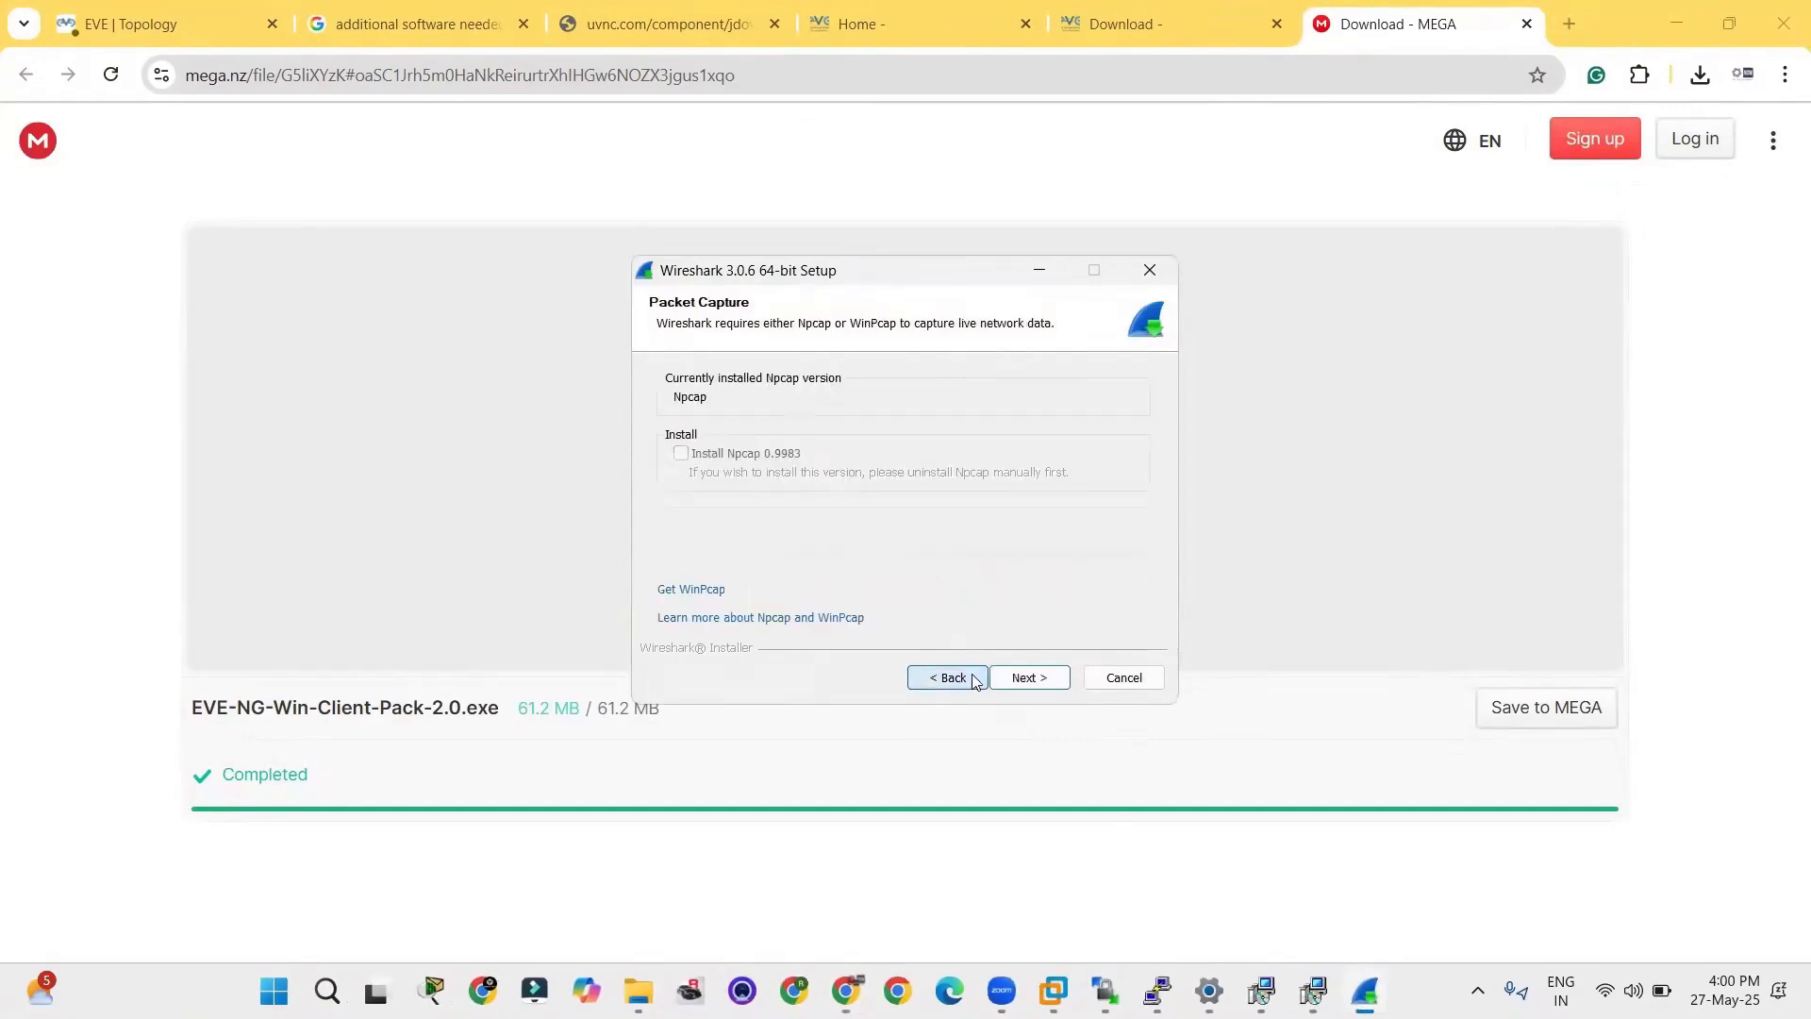
click(1031, 679)
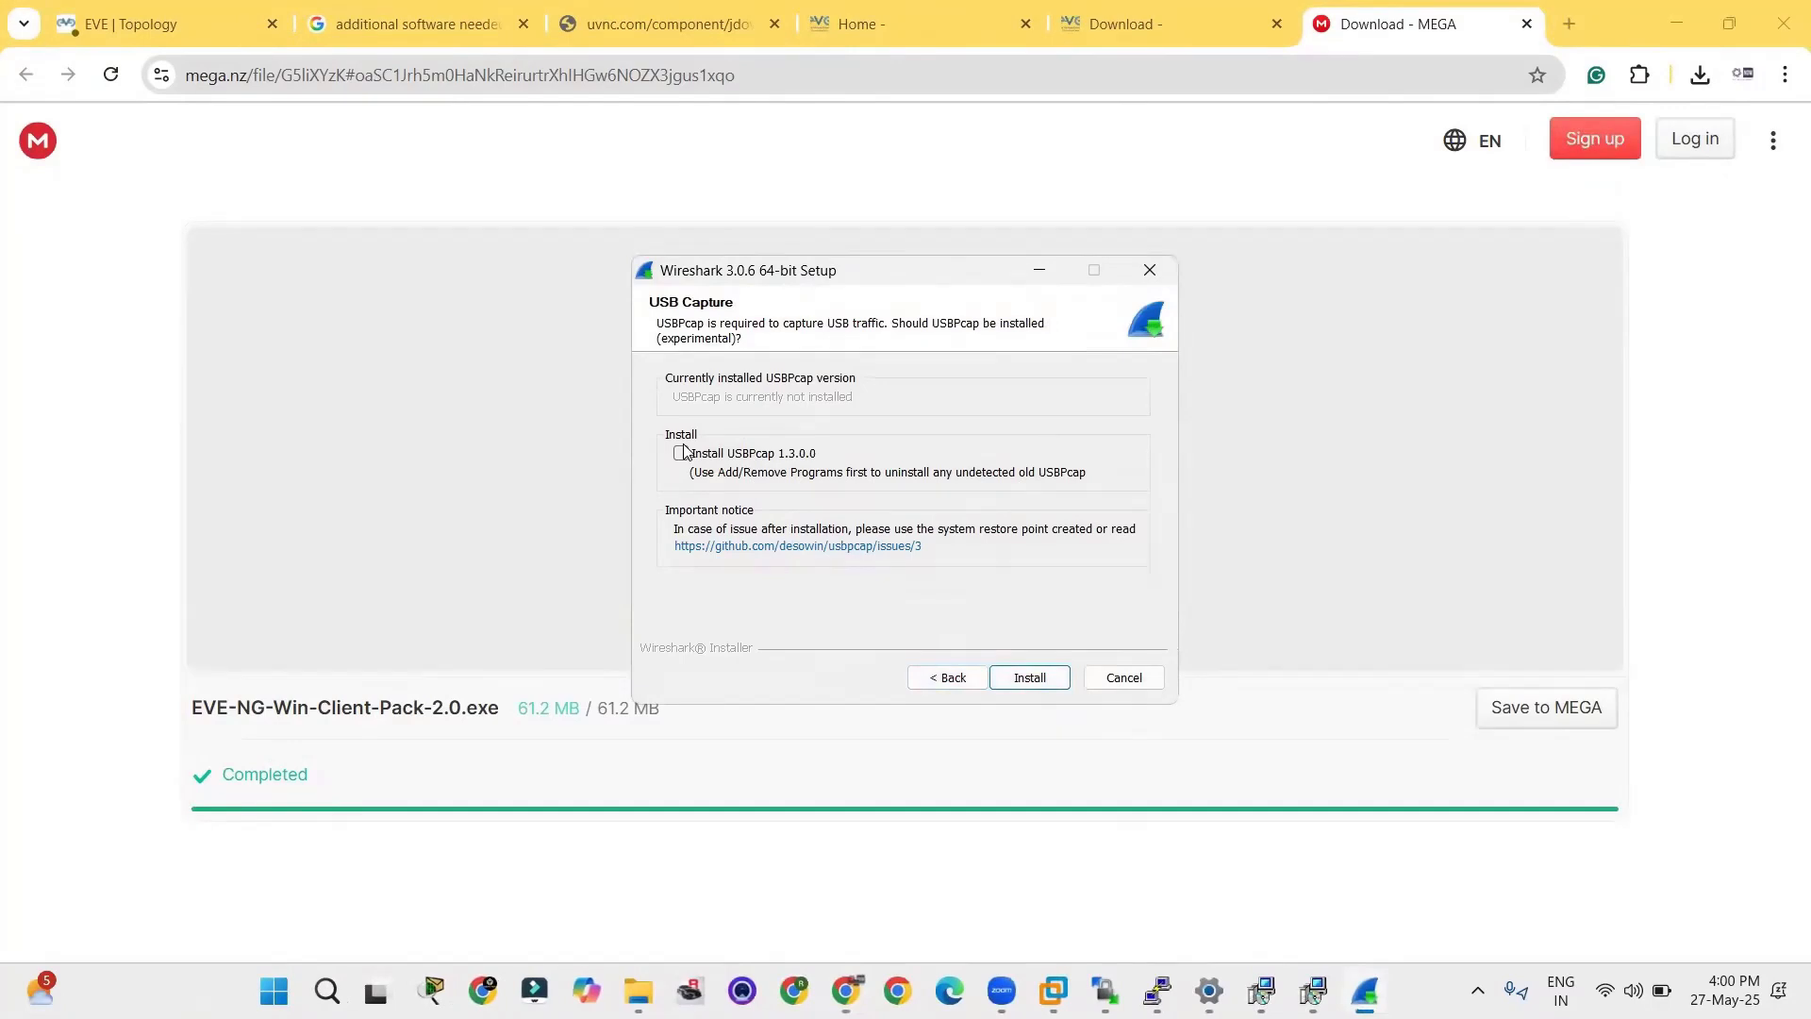
click(1030, 680)
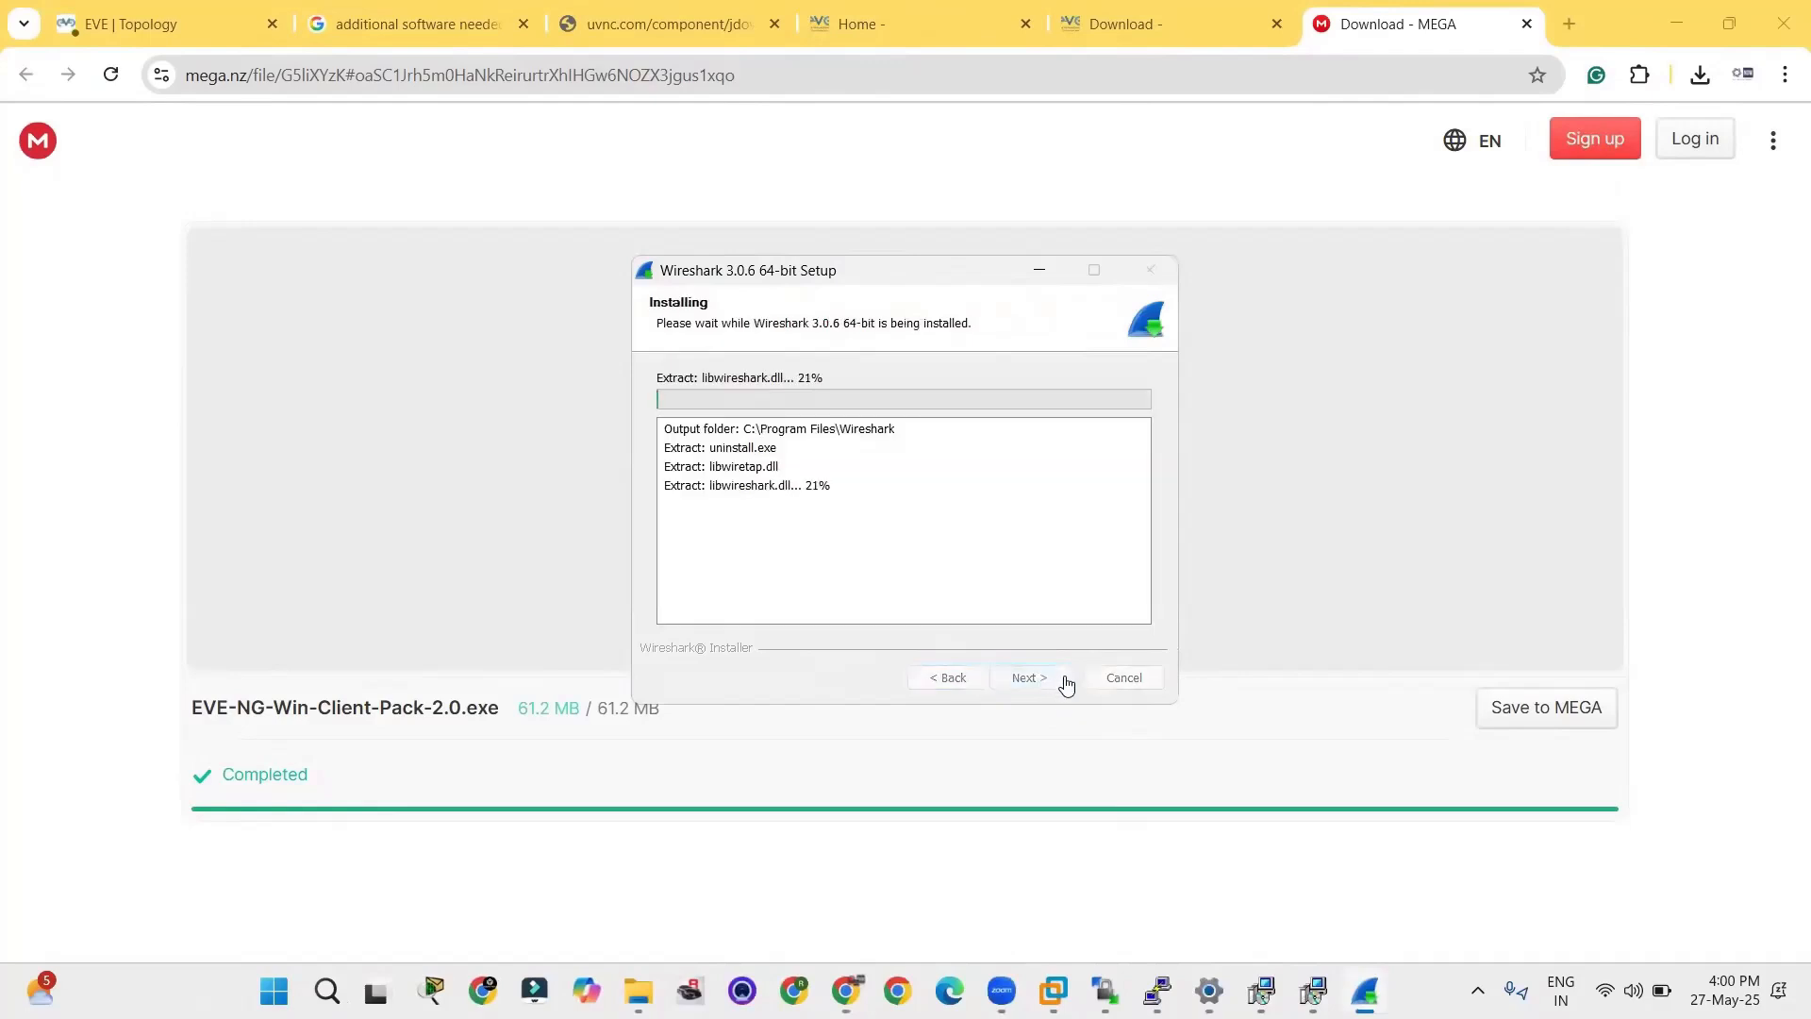
Return to the EVE-NG topology, dismiss the pending application prompt and open the R3 node's console in PuTTY.
click(557, 19)
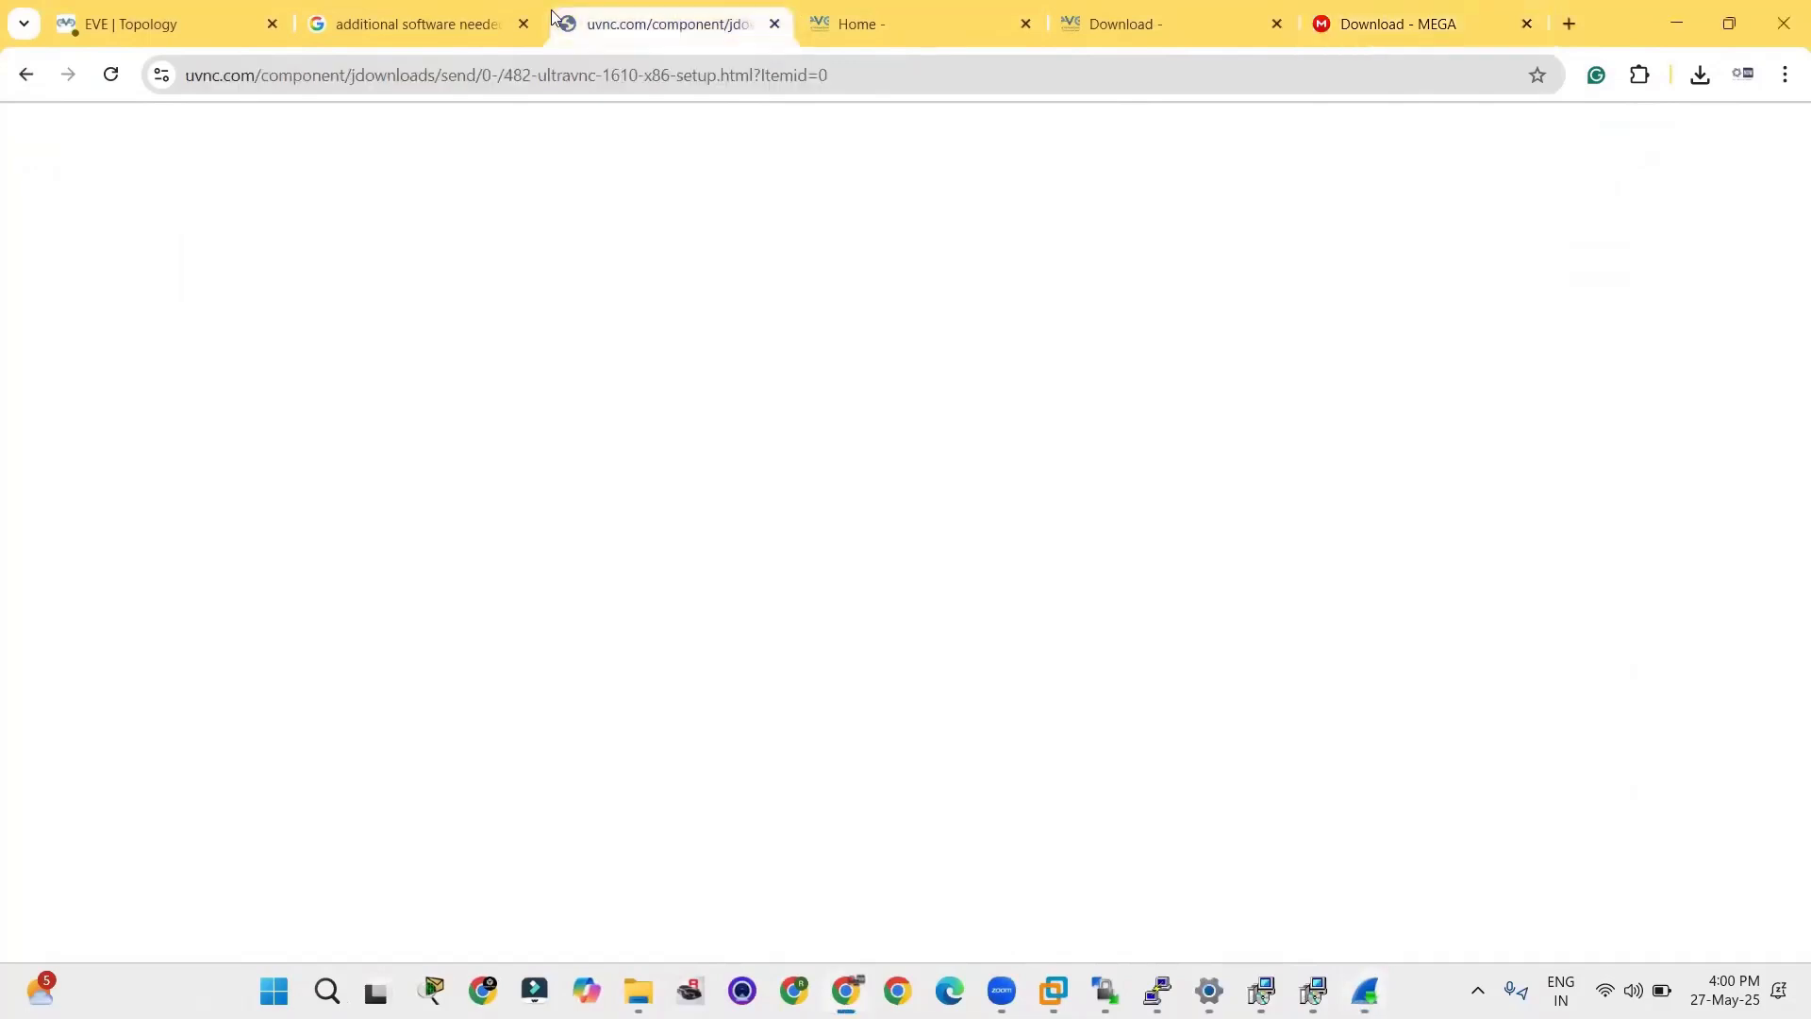
click(505, 14)
click(221, 13)
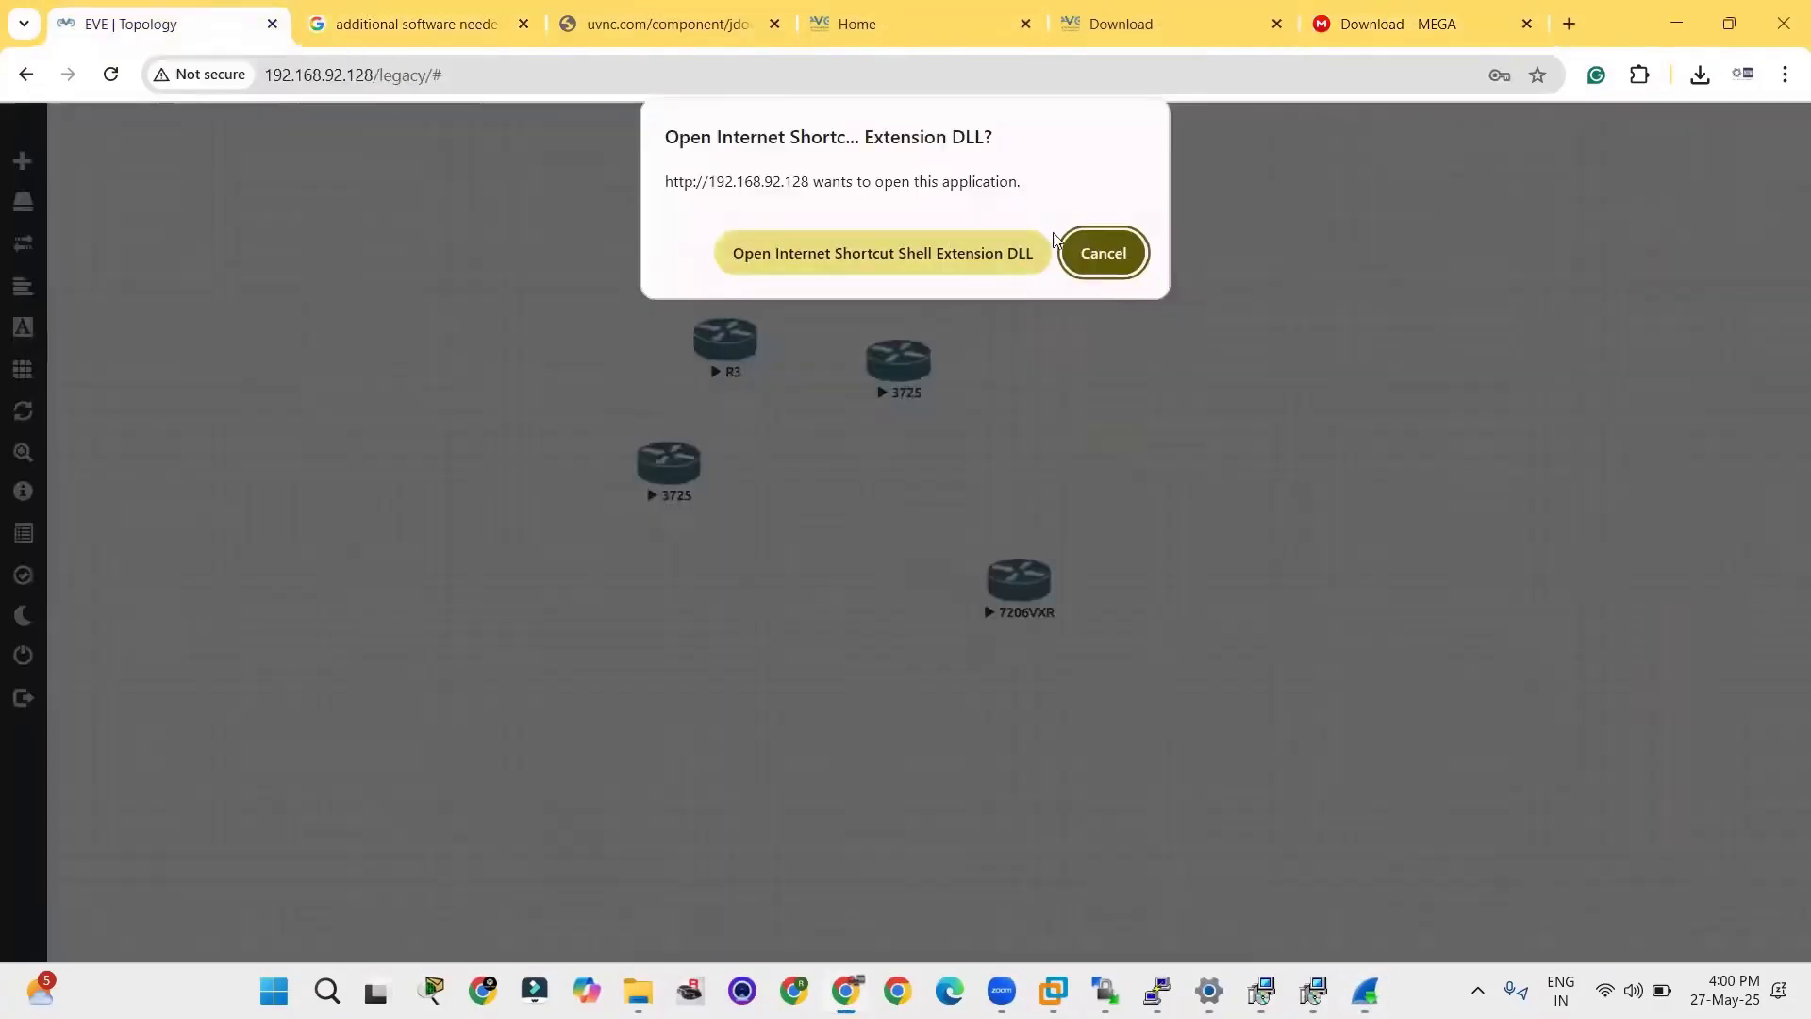
click(1099, 252)
click(755, 340)
click(887, 244)
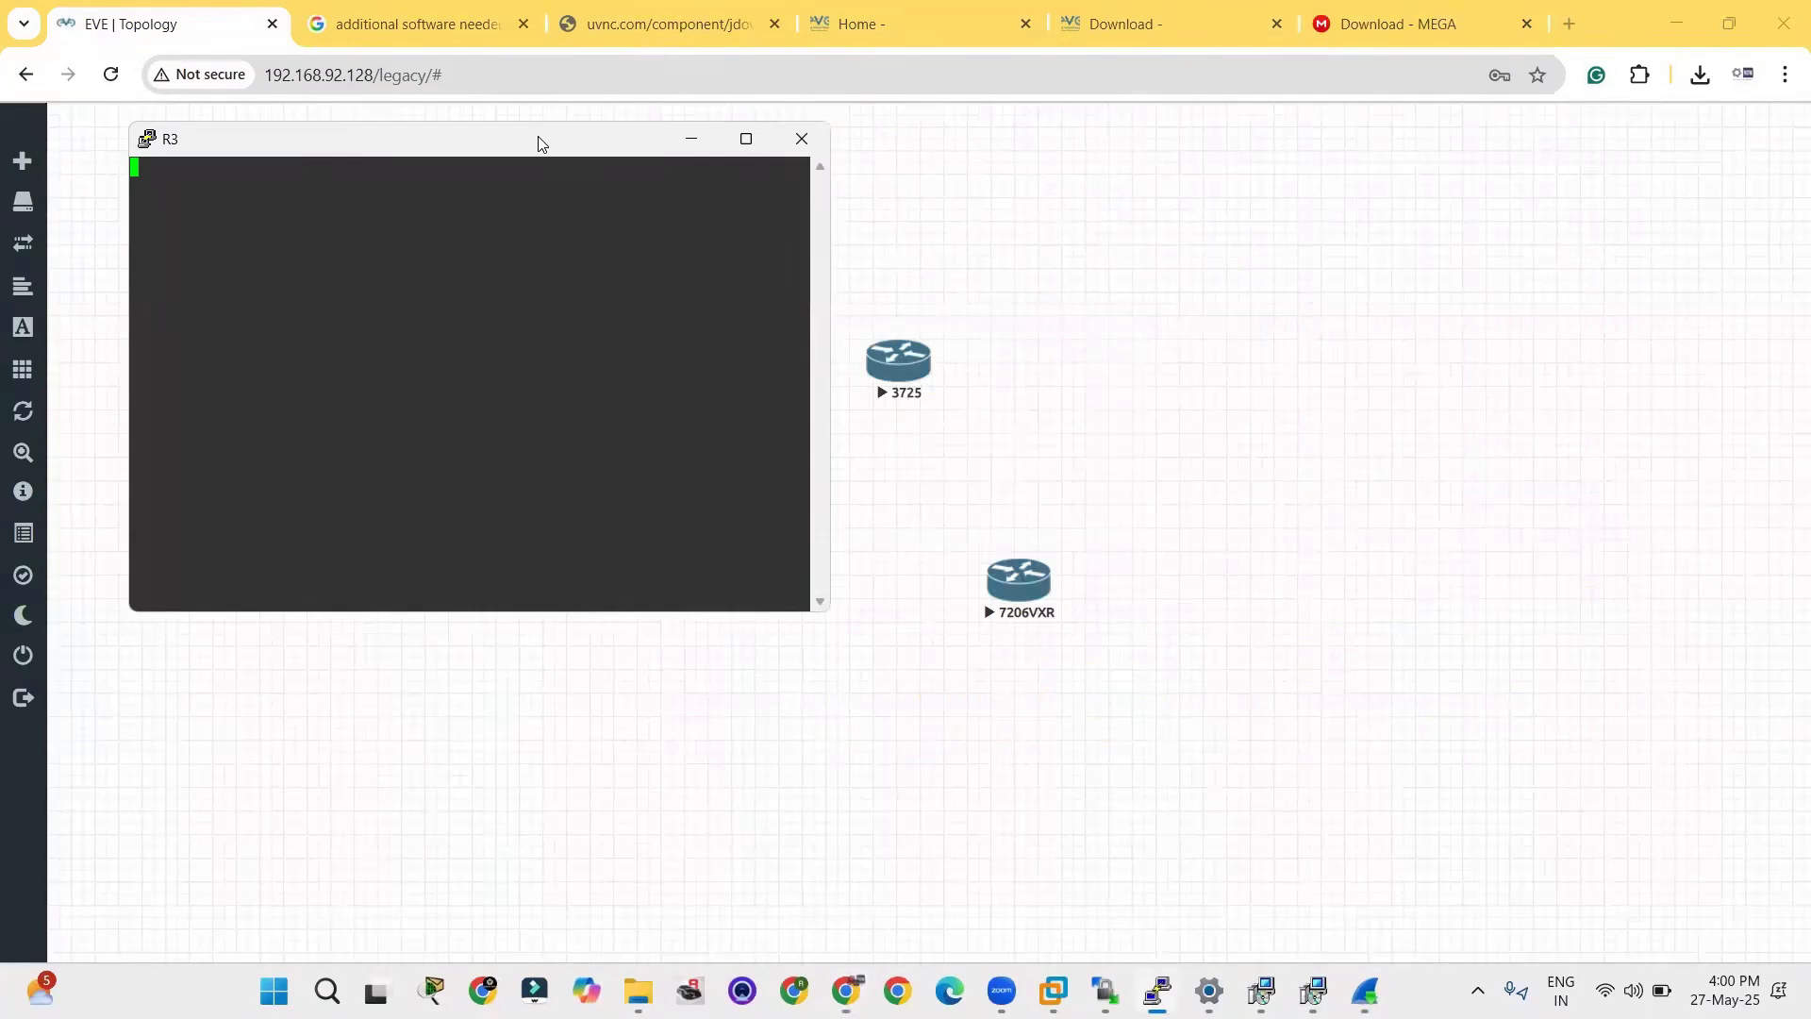
Move the R3 console clear of the nodes, check that its command prompt responds, and close the session.
drag(543, 146, 1125, 261)
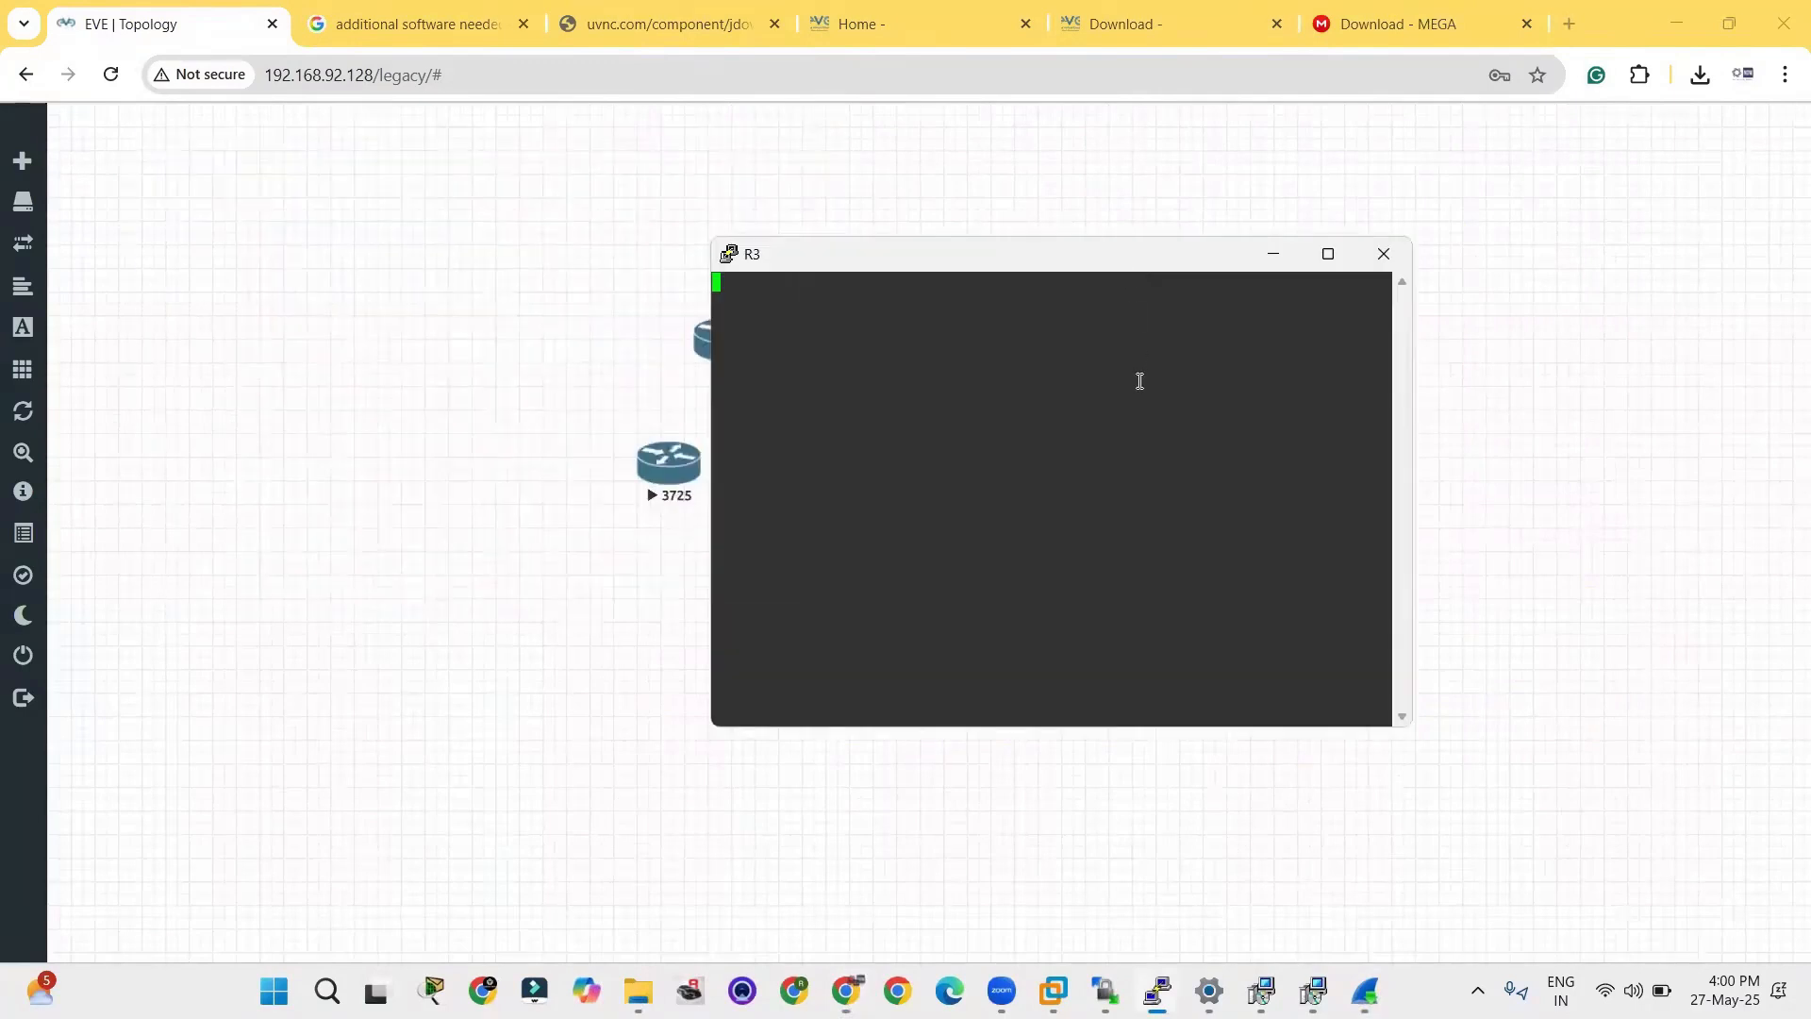
key(Return)
key(Return)
key(Return)
key(Return)
click(1383, 254)
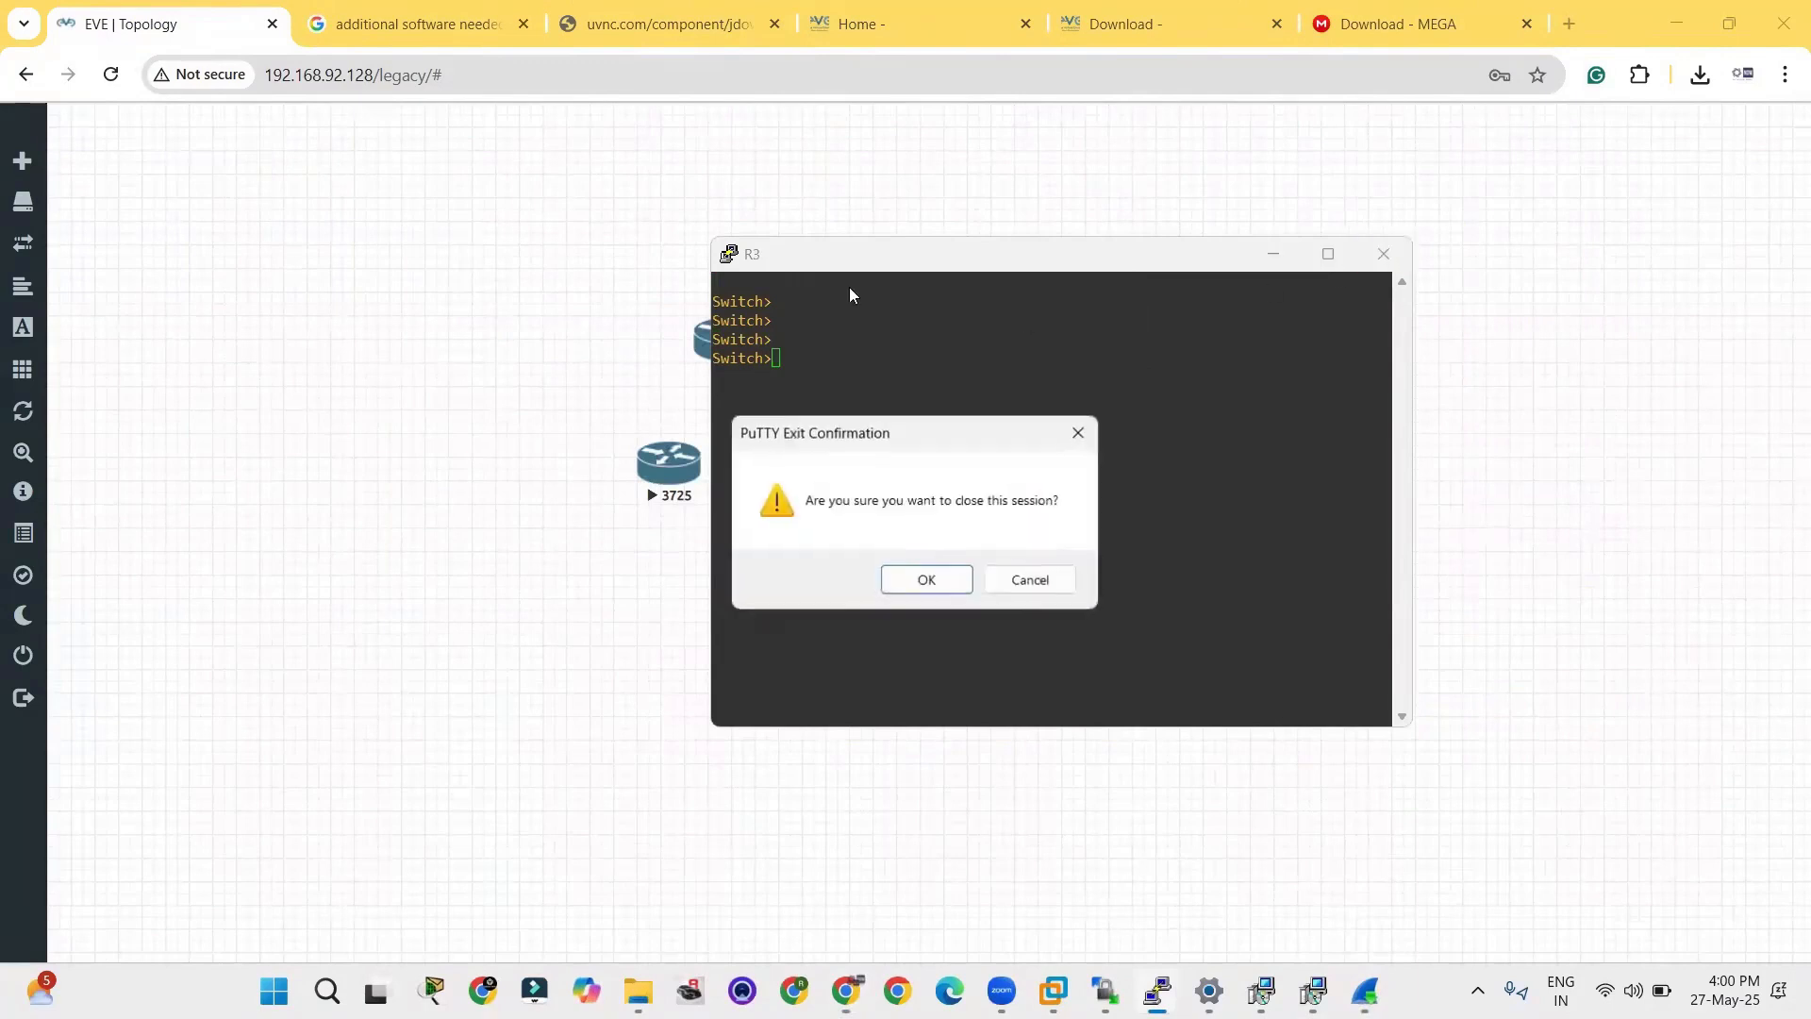
click(930, 579)
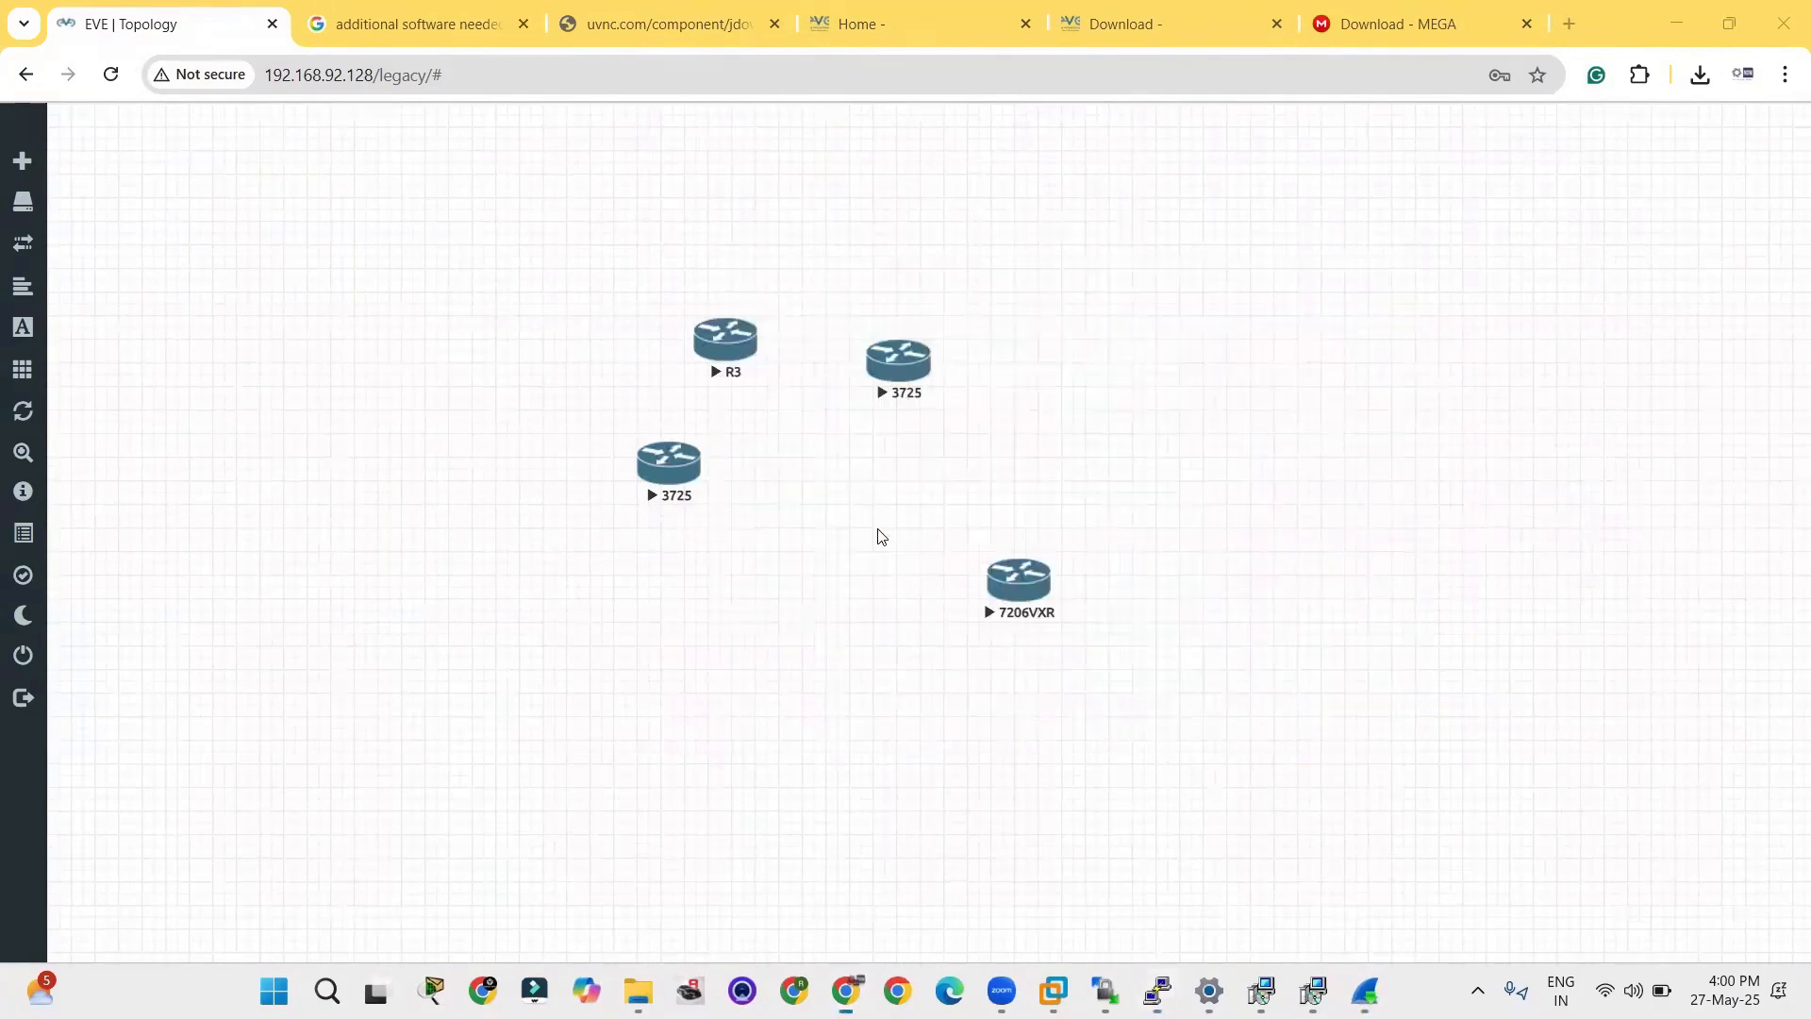
Open the console of the 3725 router beside R3 and answer n to the initial configuration dialog.
click(914, 366)
click(978, 254)
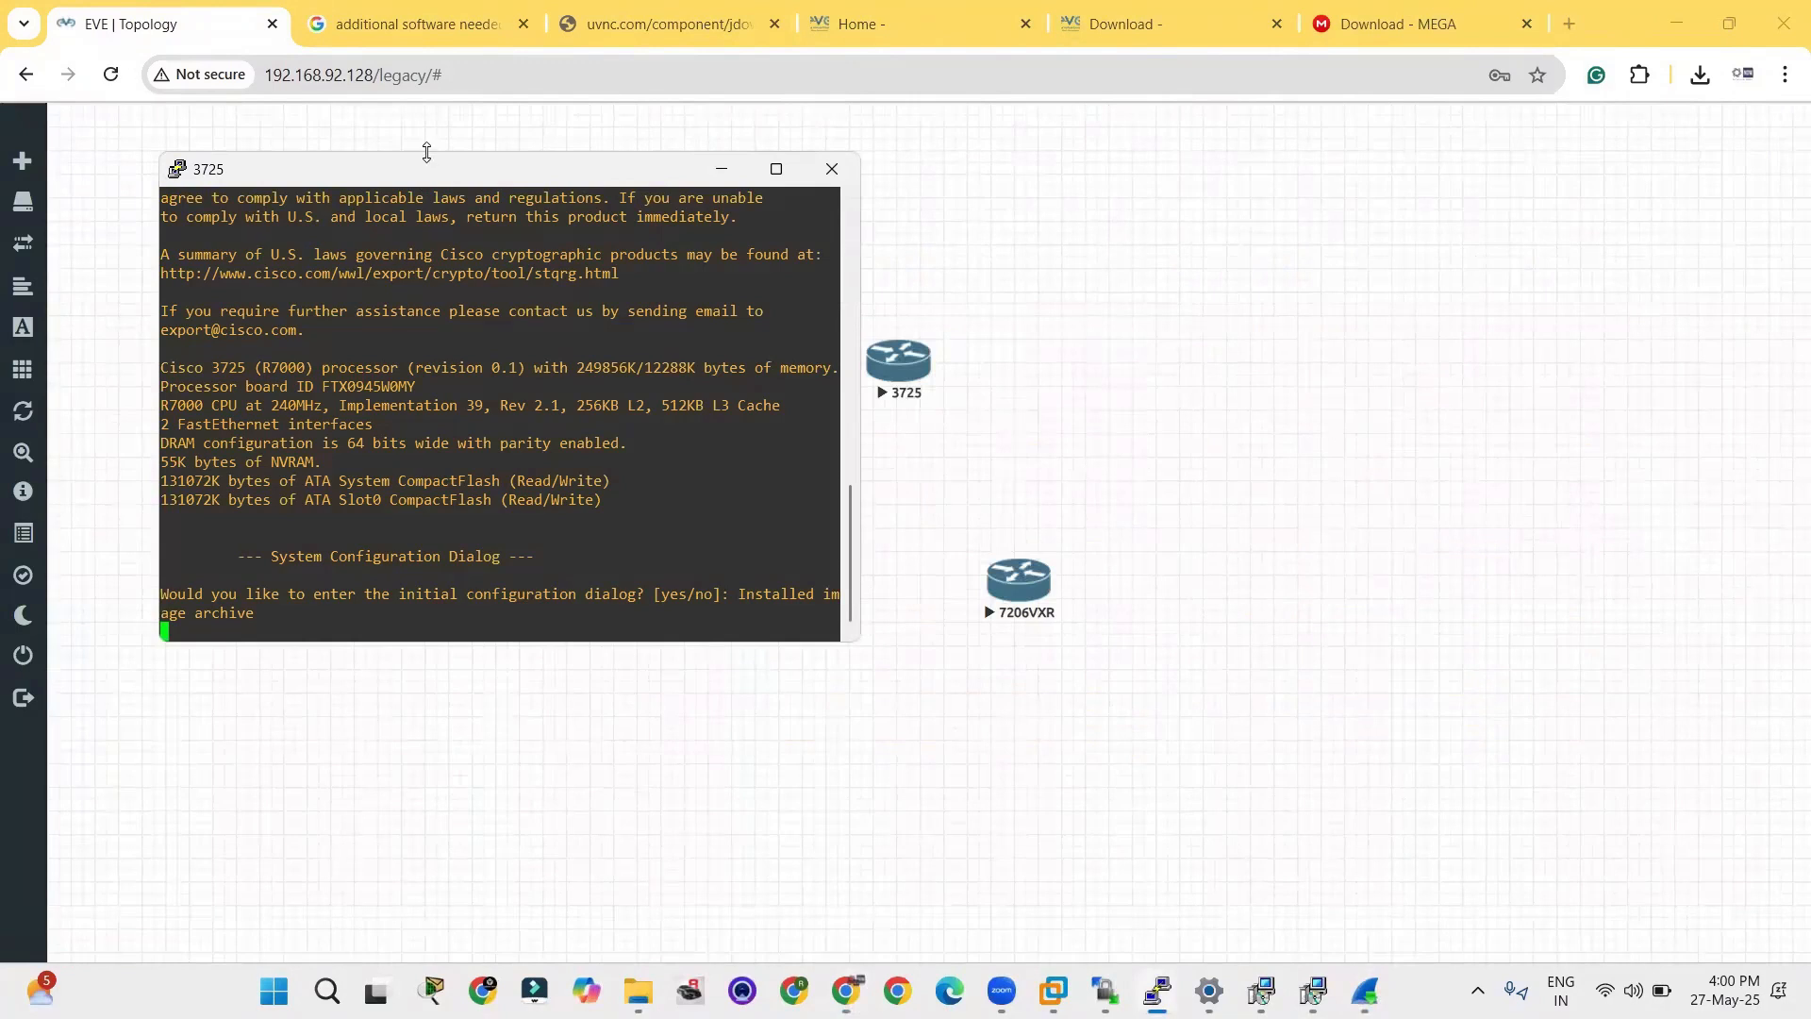
drag(461, 172, 675, 178)
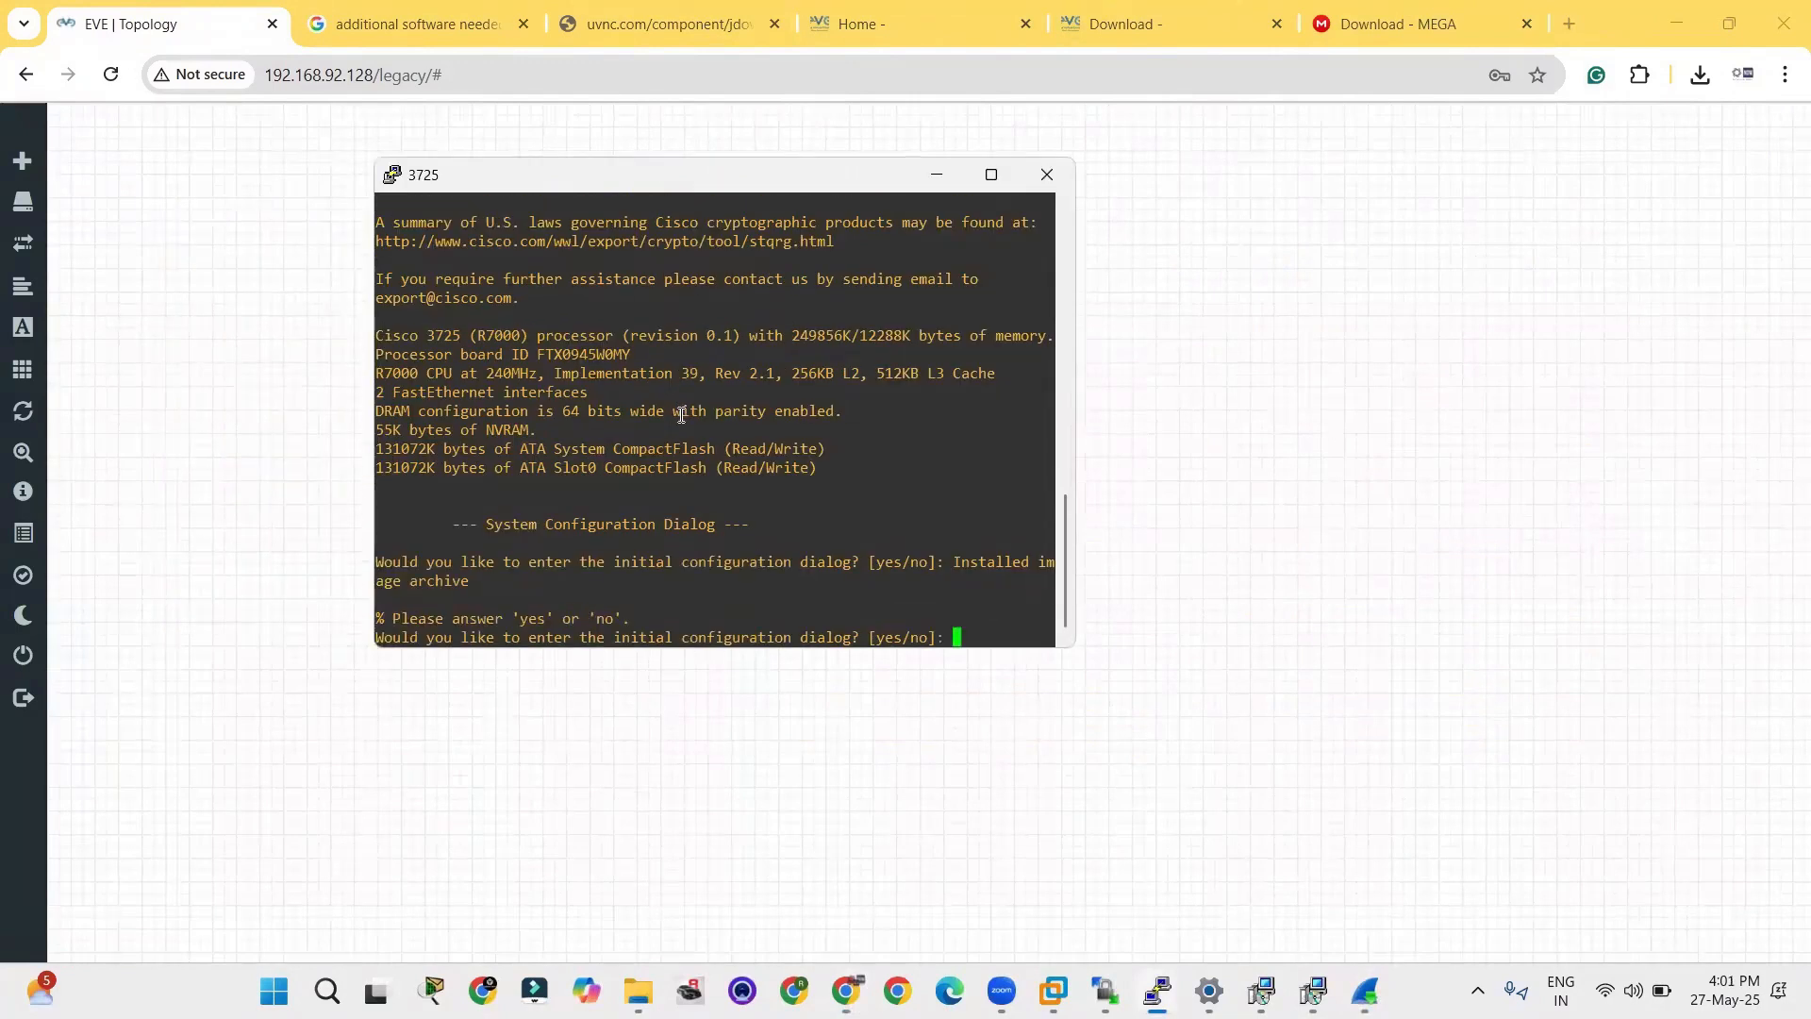
key(Return)
key(Return)
key(Return)
key(Return)
text(n)
key(Return)
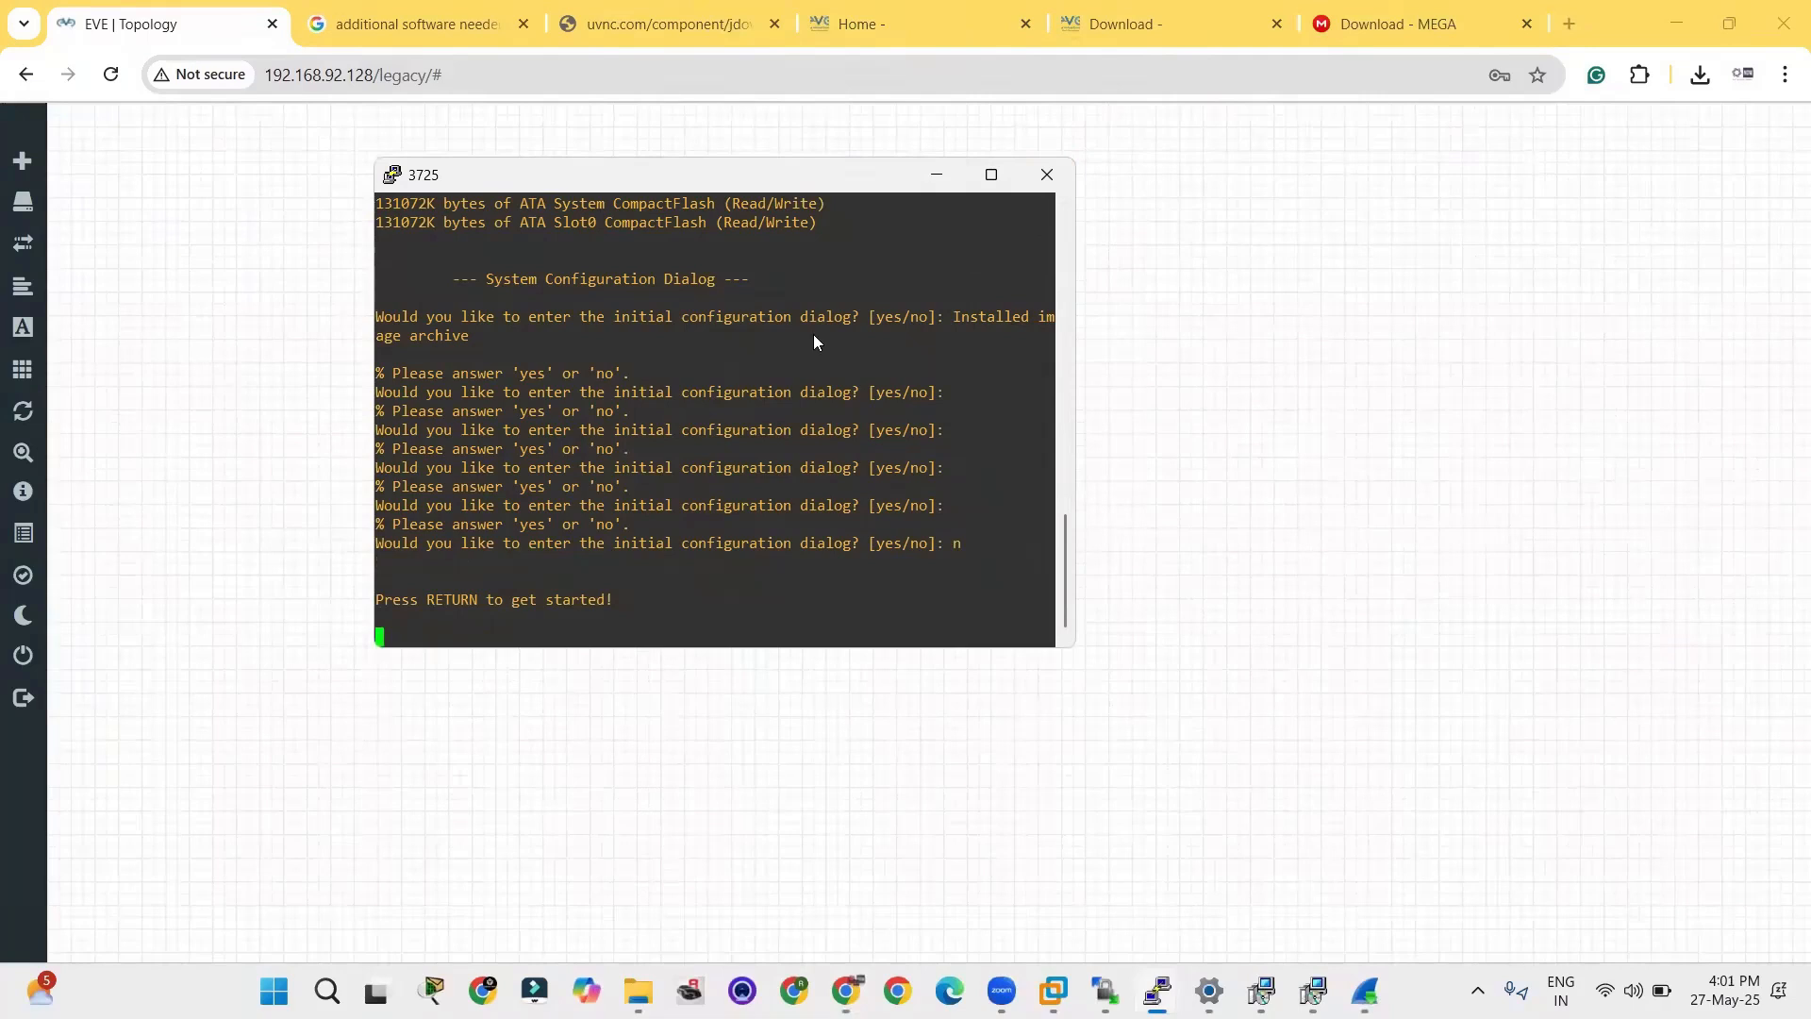
Bring up the 3725 router's command prompt, then minimize its console while keeping the session open.
key(Return)
key(Return)
key(Return)
key(Return)
key(Return)
key(Return)
key(Return)
key(Return)
key(Return)
key(Return)
key(Return)
key(Return)
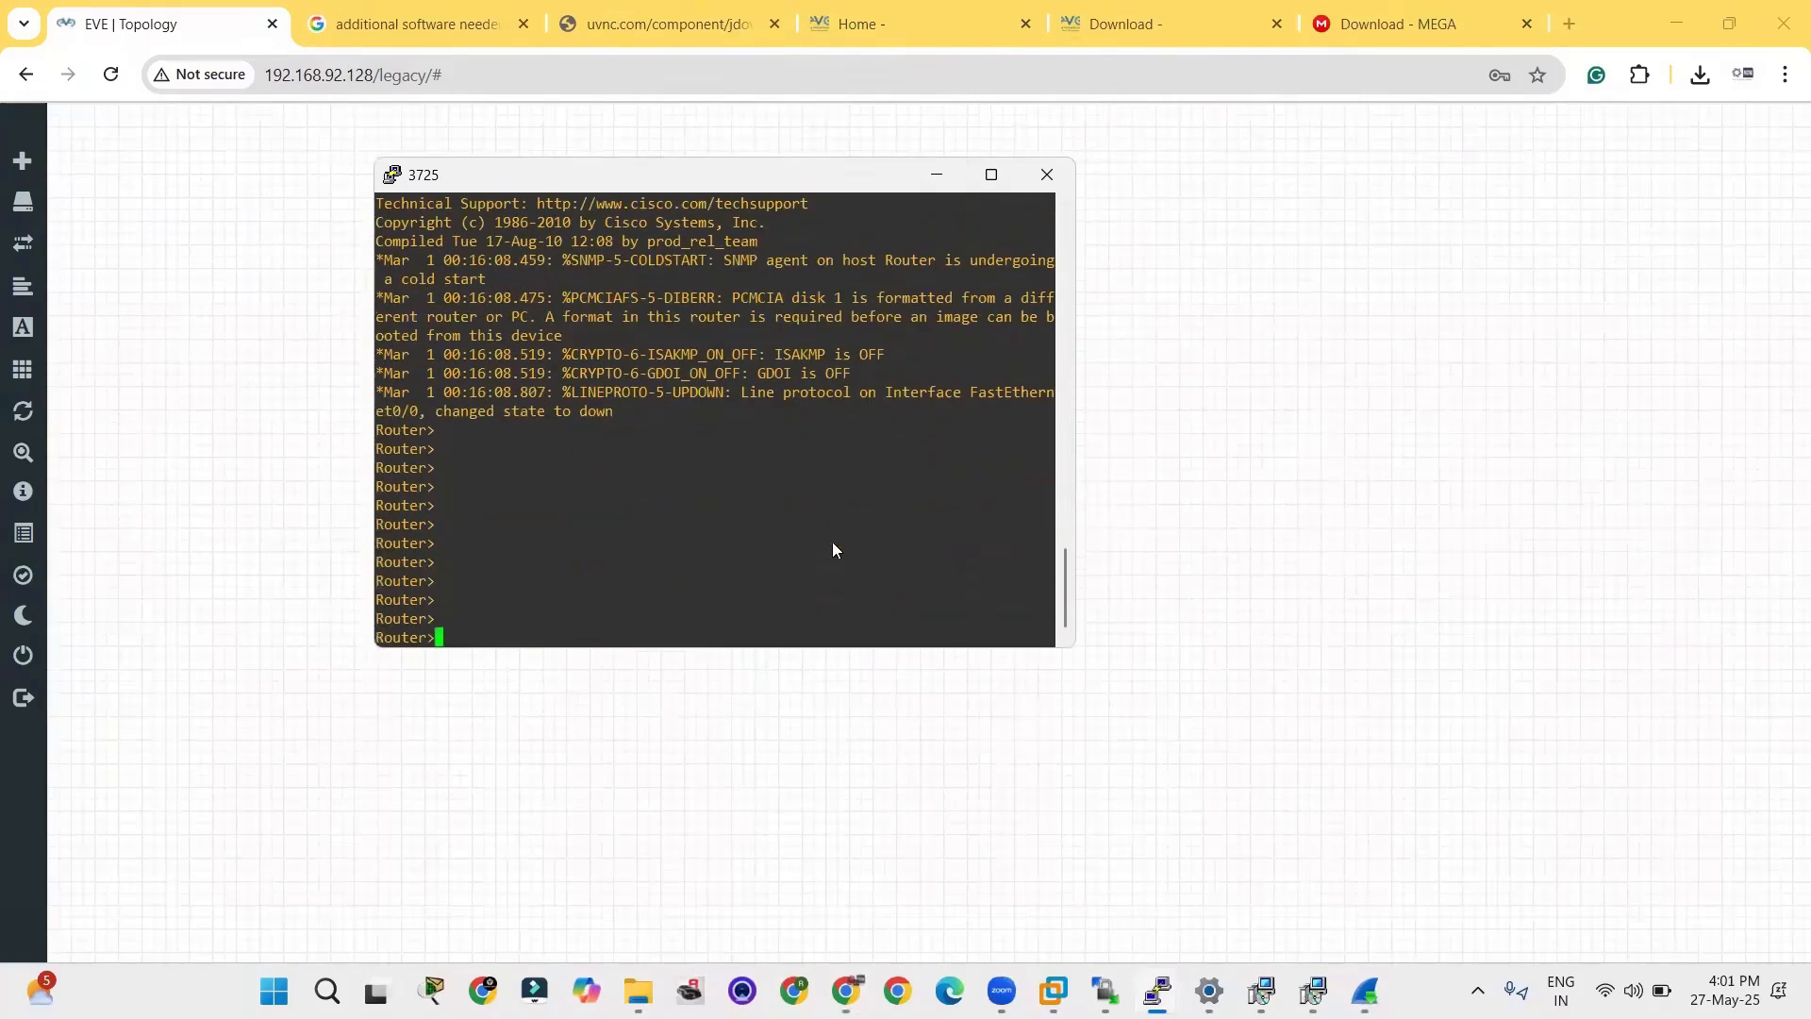
click(1035, 189)
click(1031, 579)
click(942, 179)
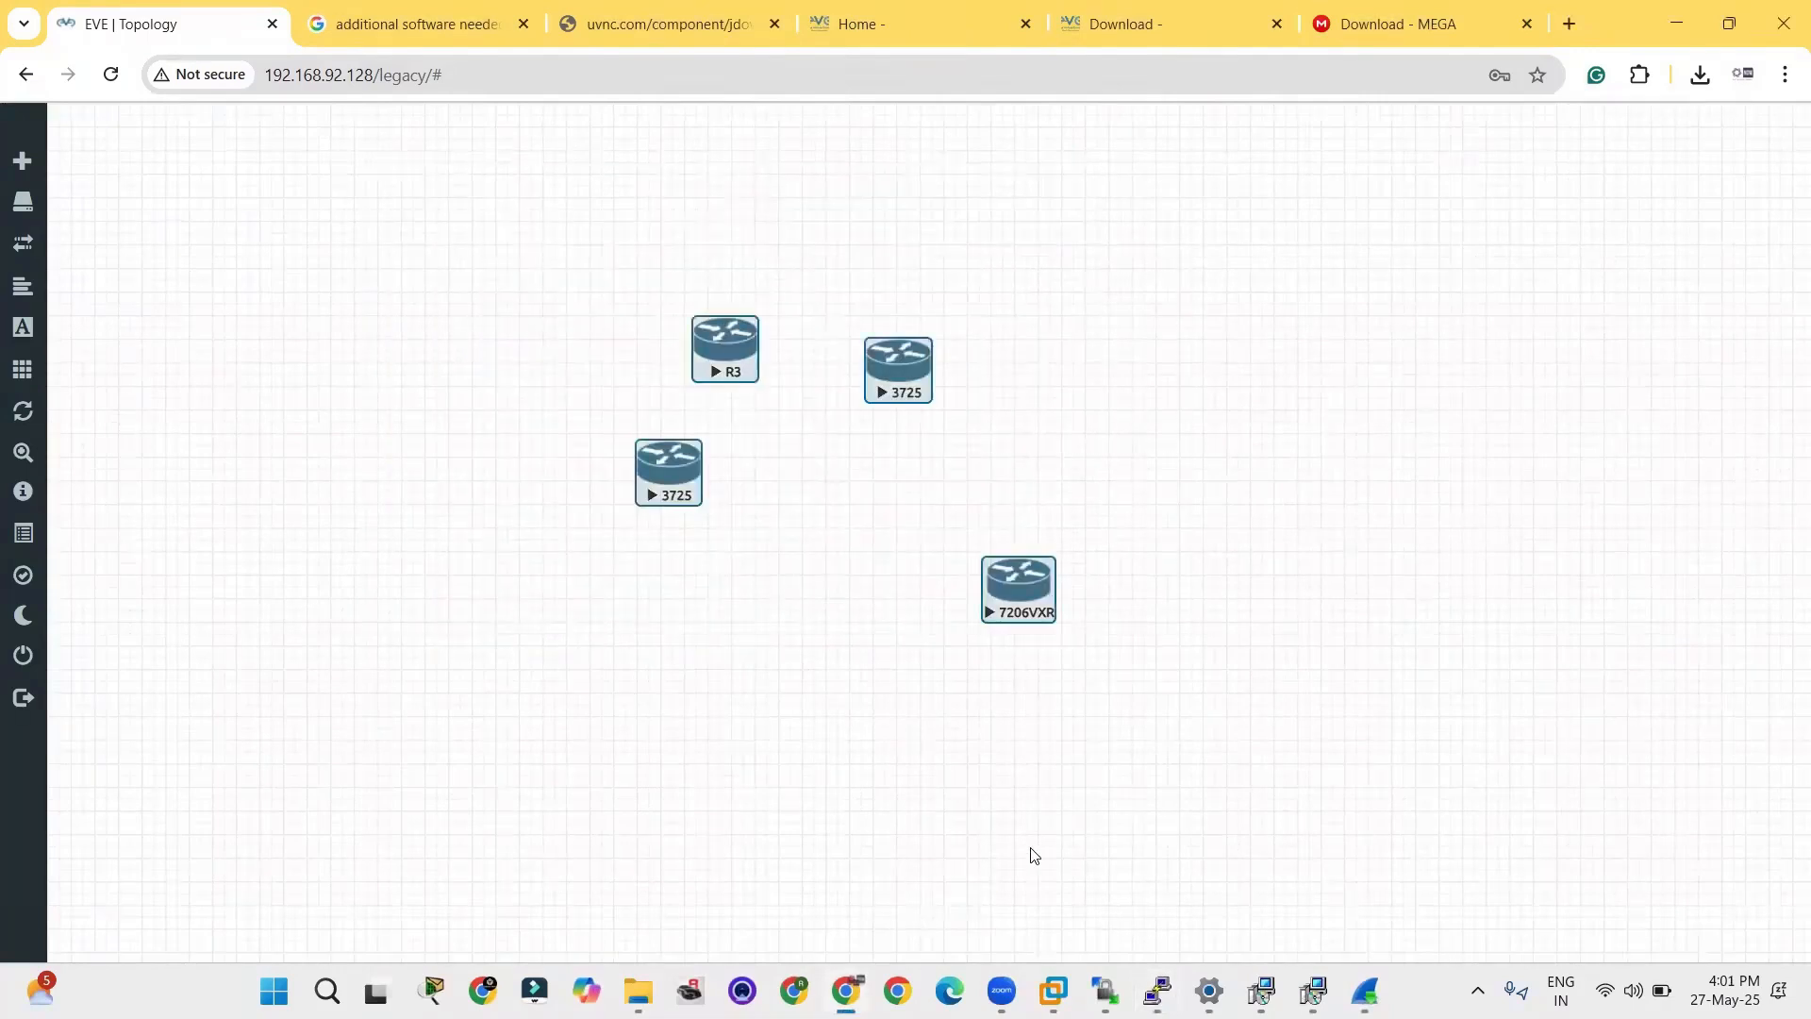